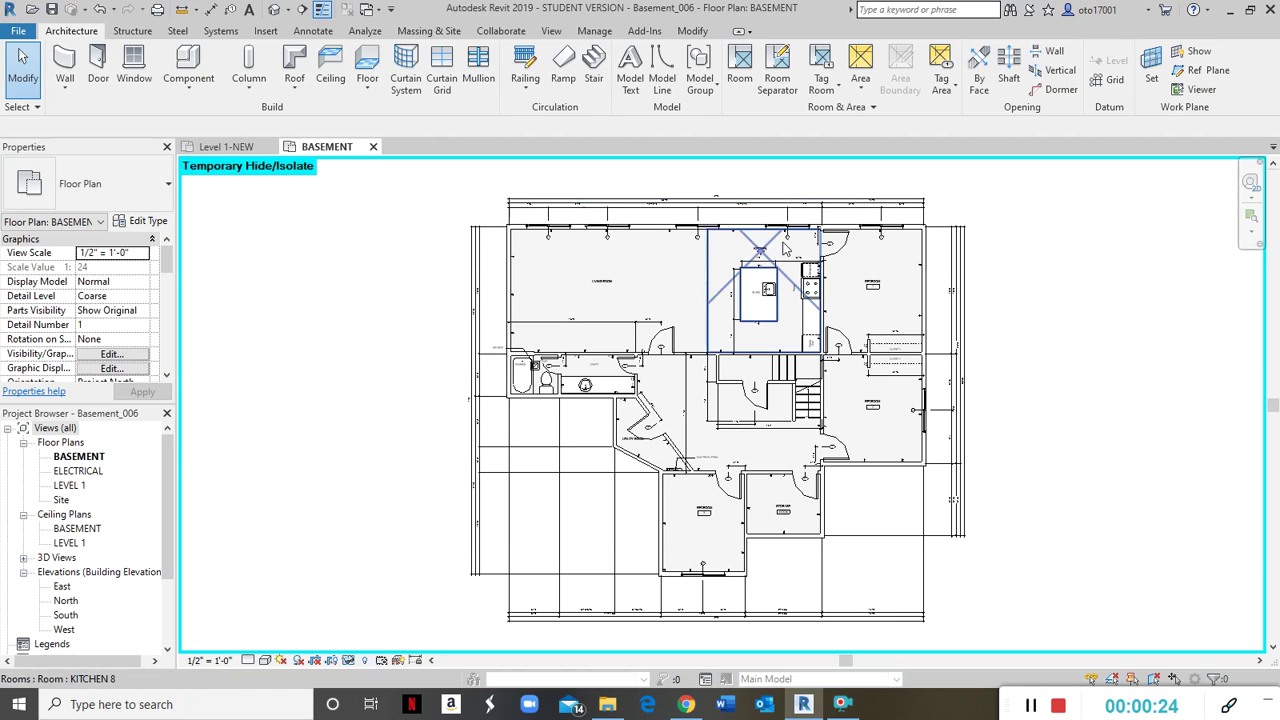
# Step: Select all linear dimensions visible in the basement plan and open their by-element view graphics override
pyautogui.click(655, 209)
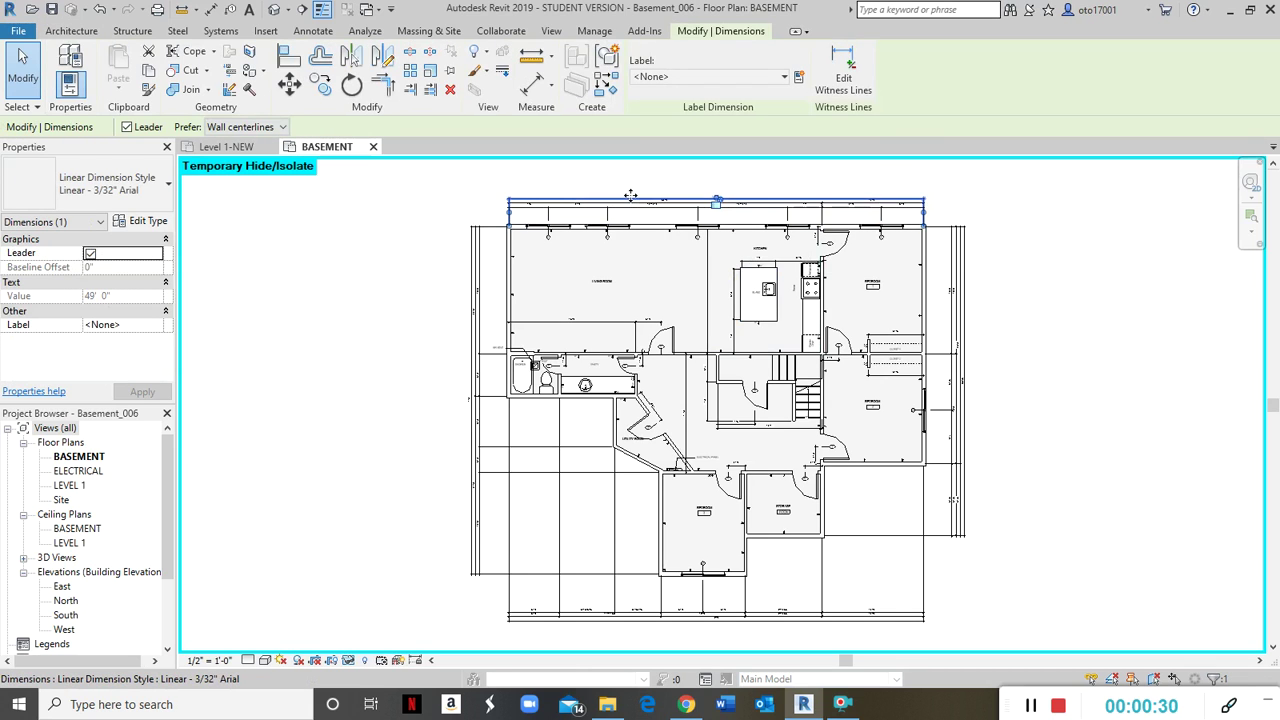
pyautogui.rightClick(631, 198)
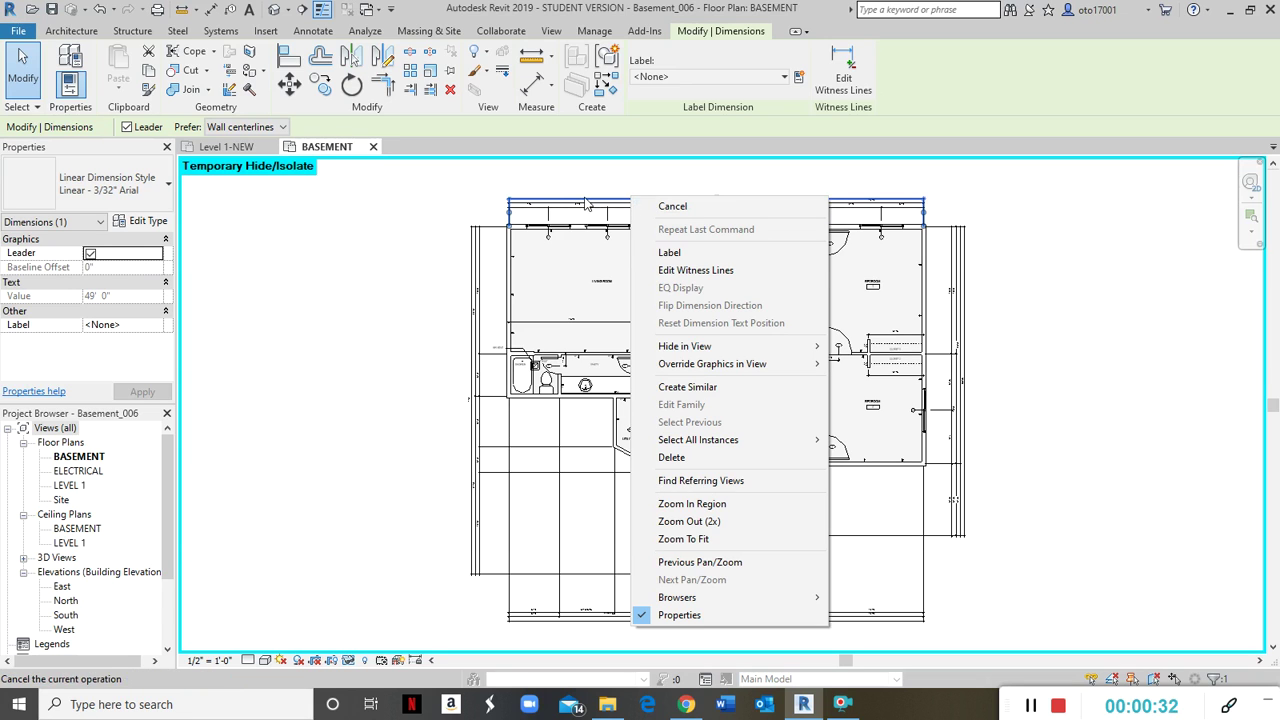
pyautogui.moveTo(817, 446)
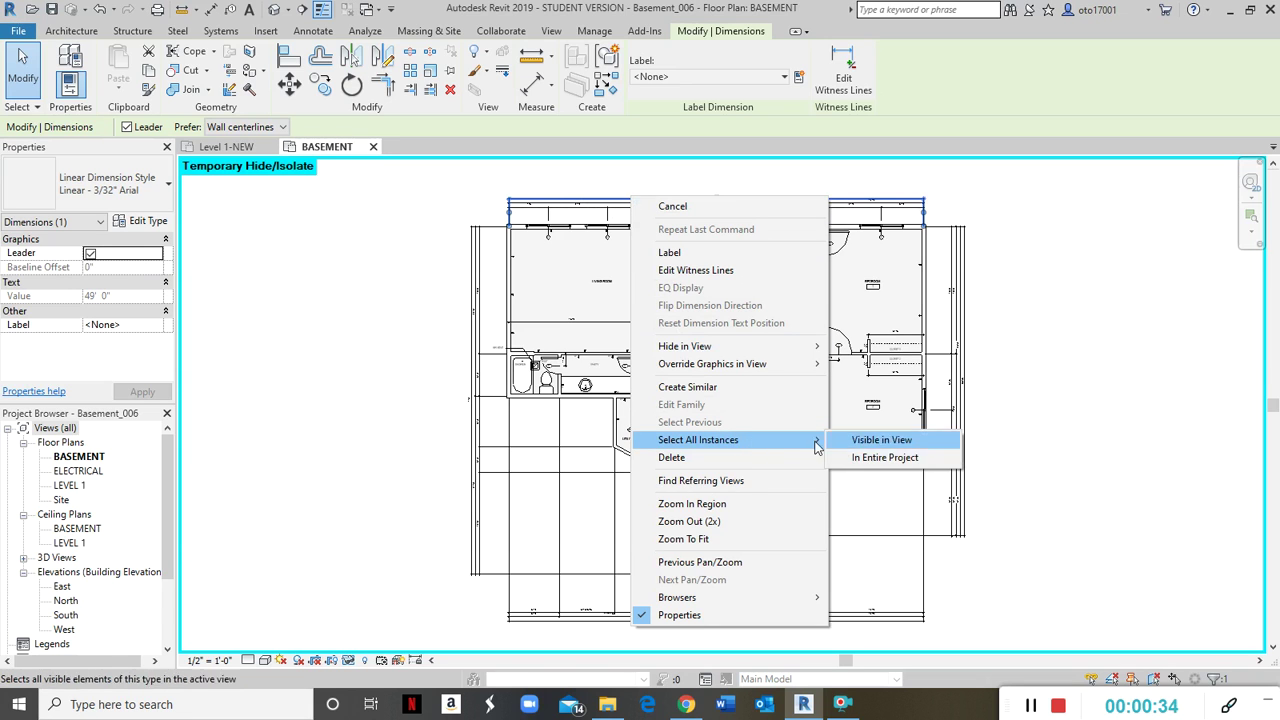
pyautogui.click(906, 441)
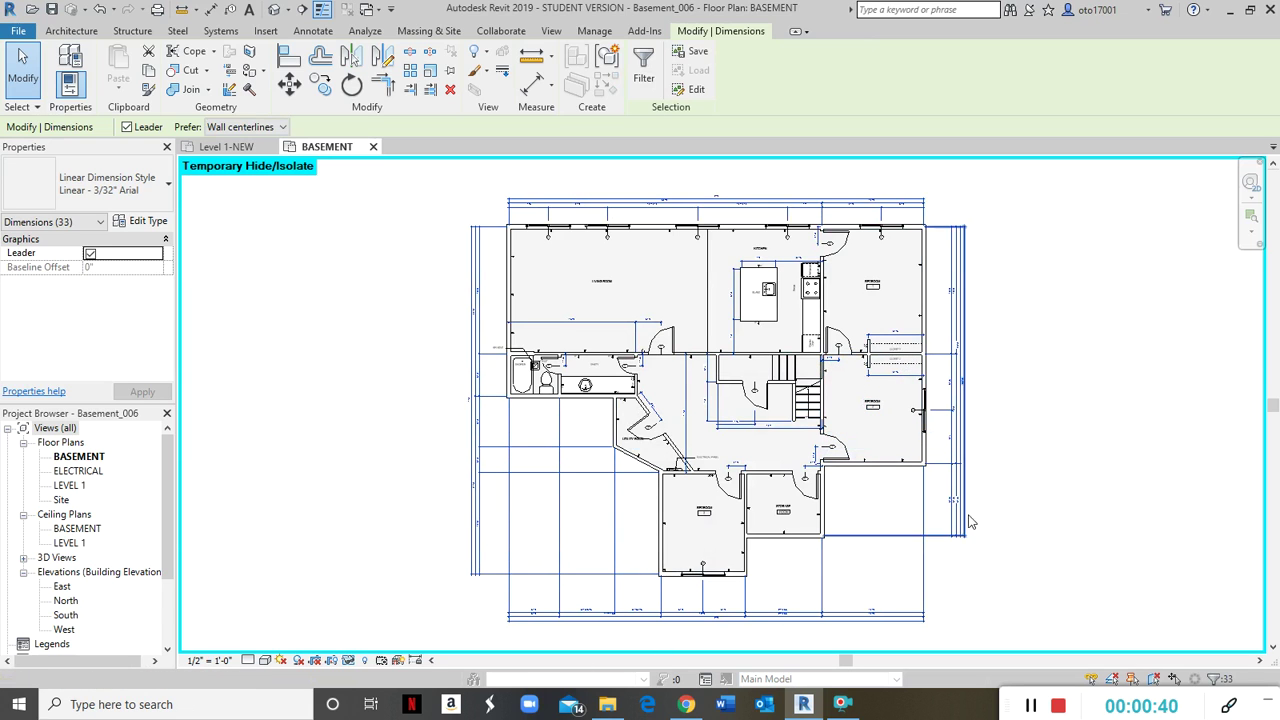
pyautogui.rightClick(760, 212)
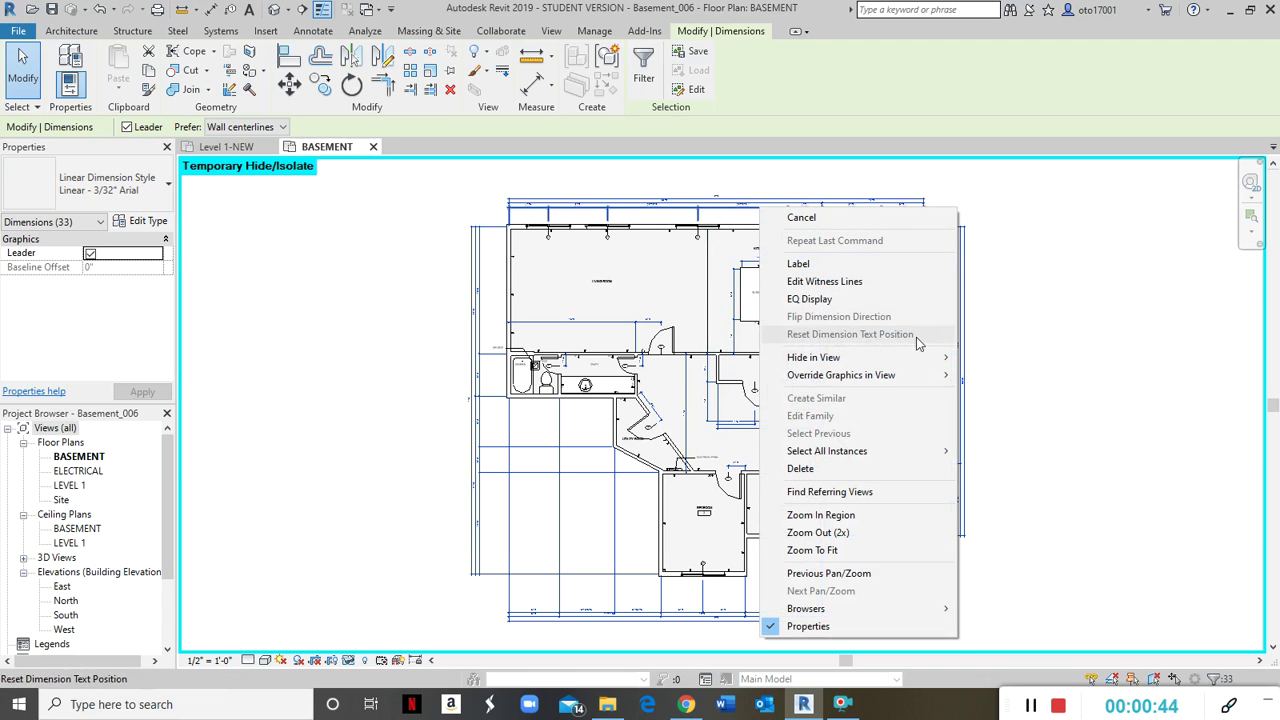
pyautogui.moveTo(918, 376)
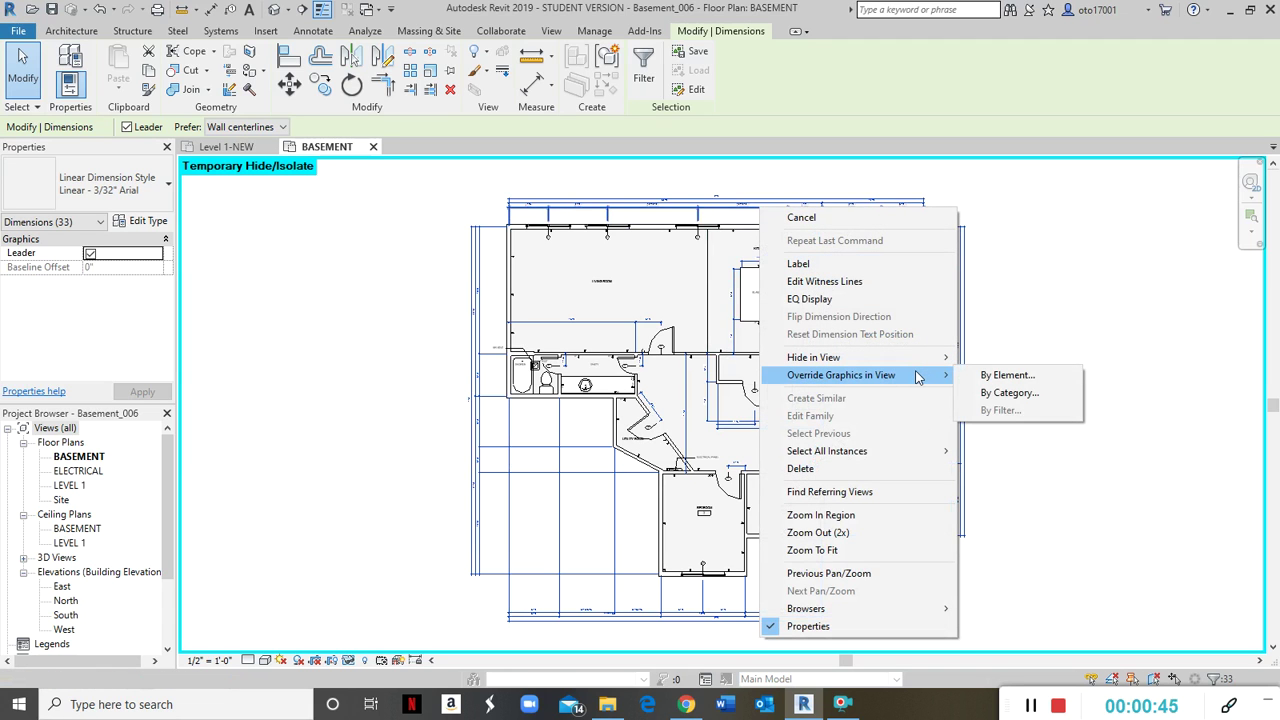
pyautogui.click(1030, 376)
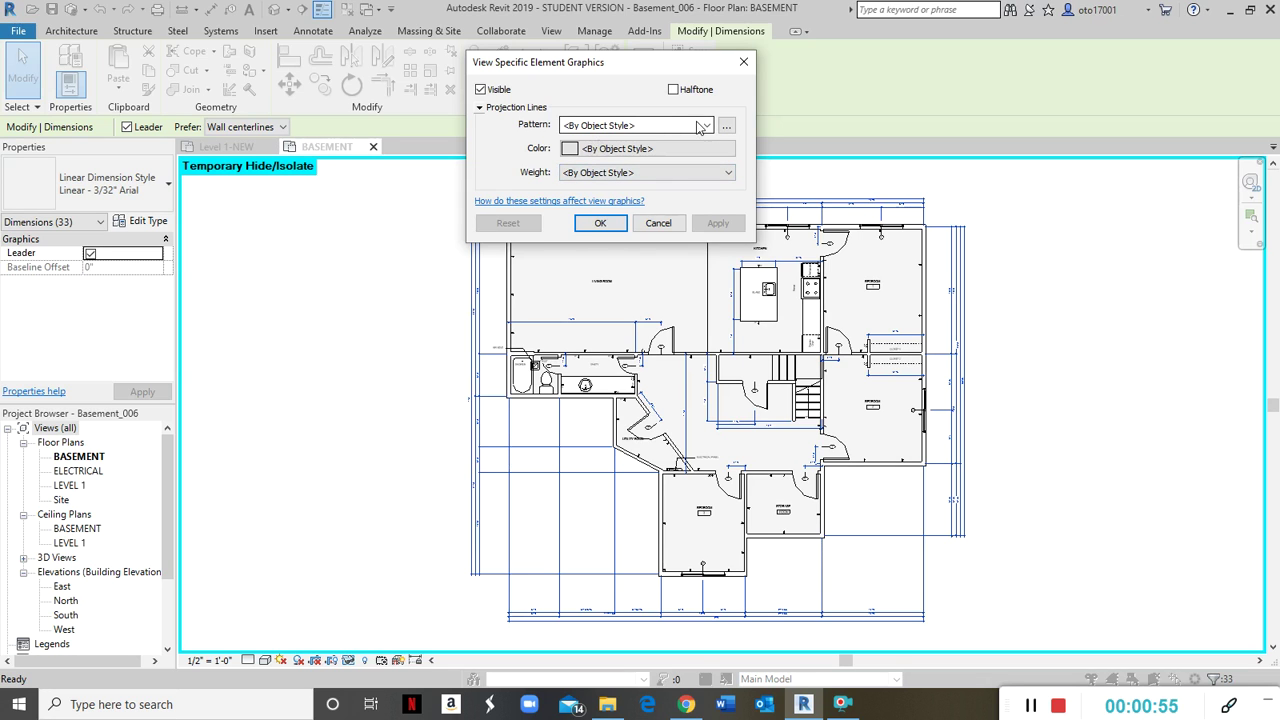
# Step: Try the Dash Dot Dot Dot line pattern on the selected dimensions and restore the pattern to <By Object Style>
pyautogui.click(705, 126)
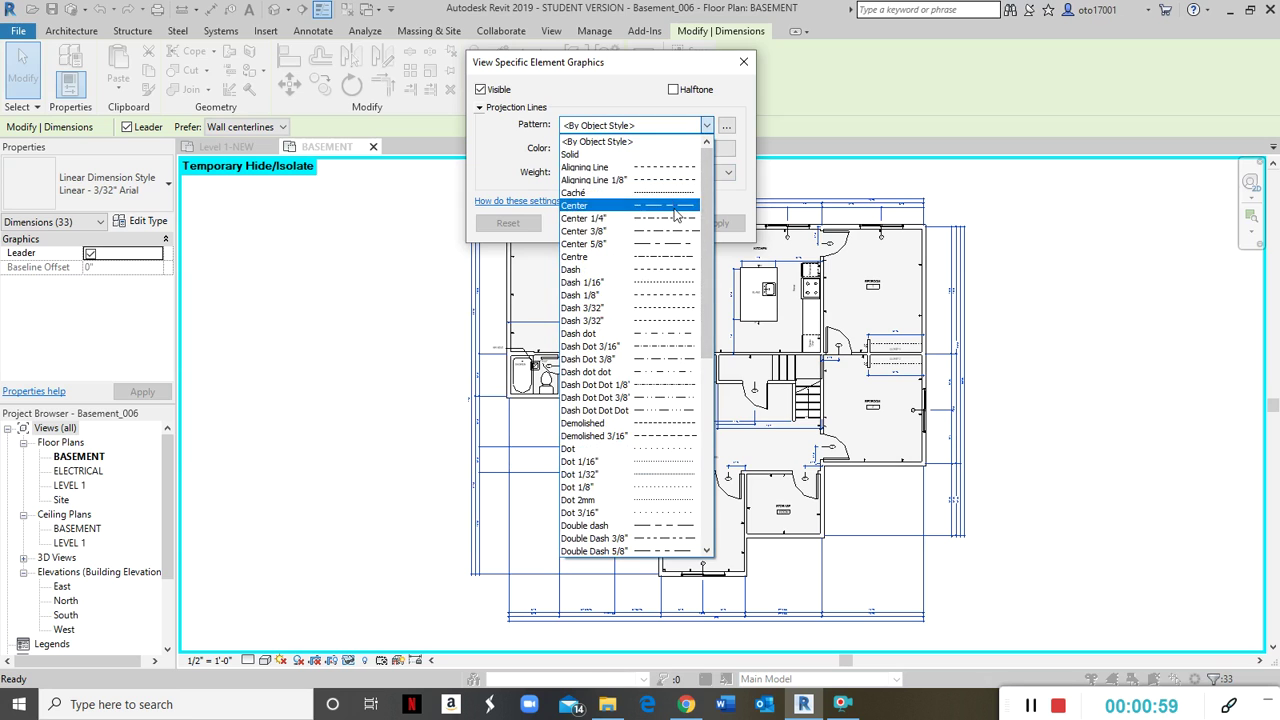
pyautogui.click(674, 410)
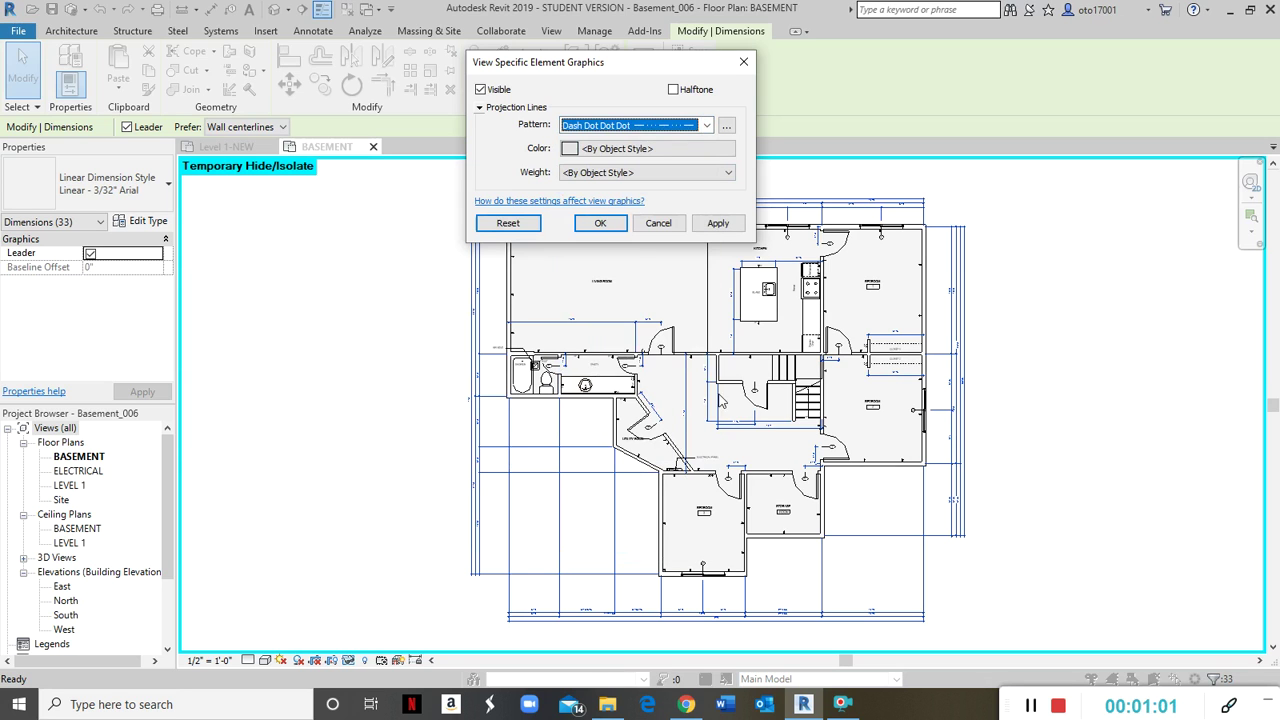
pyautogui.click(720, 223)
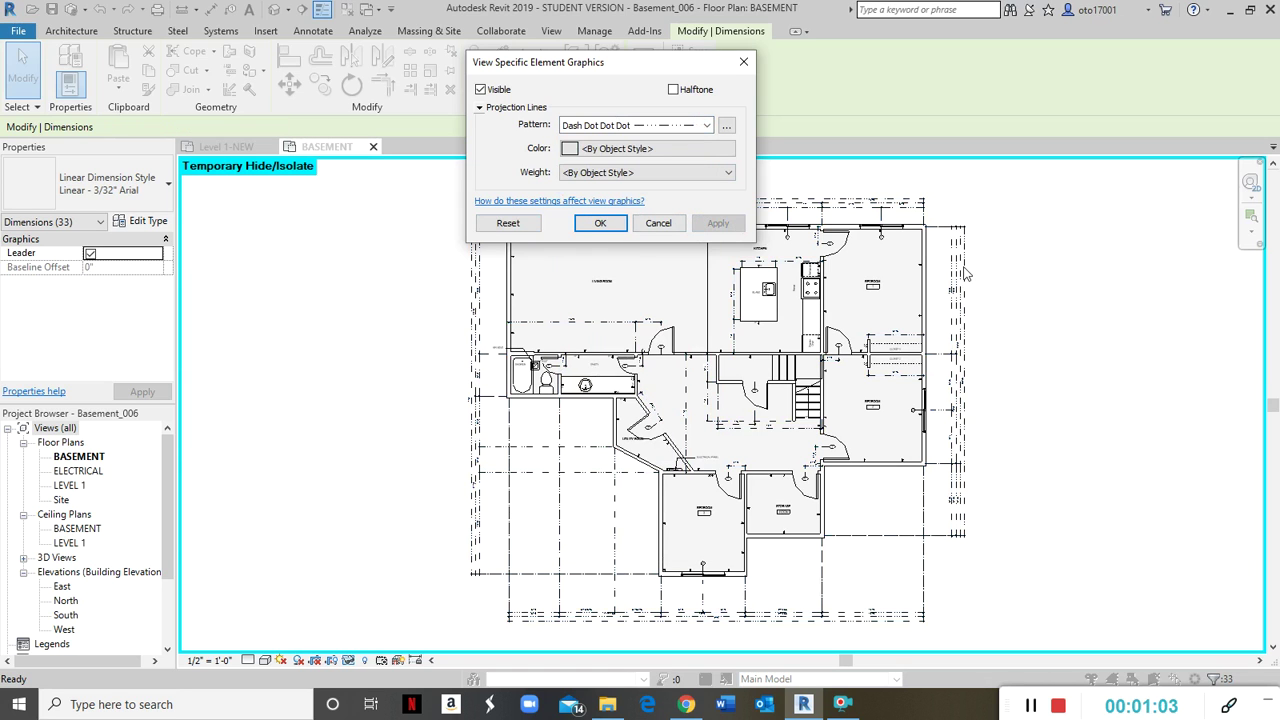
pyautogui.click(706, 125)
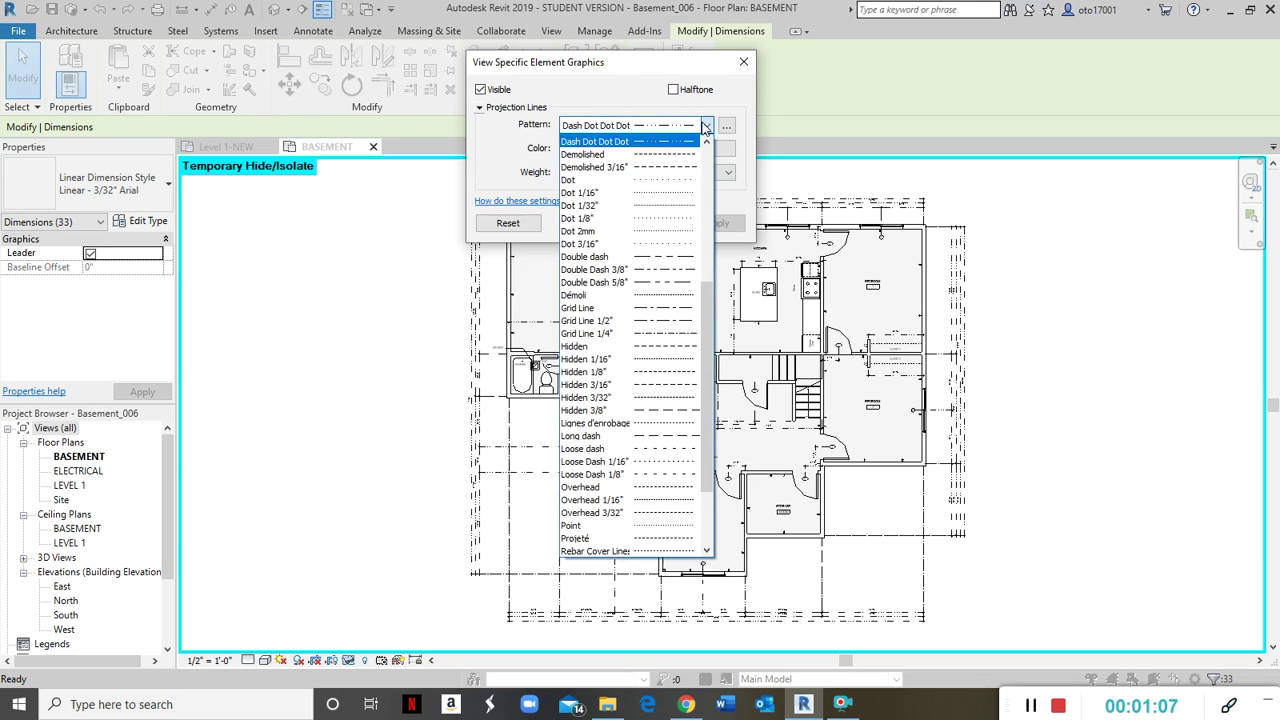
pyautogui.scroll(5, 620, 246)
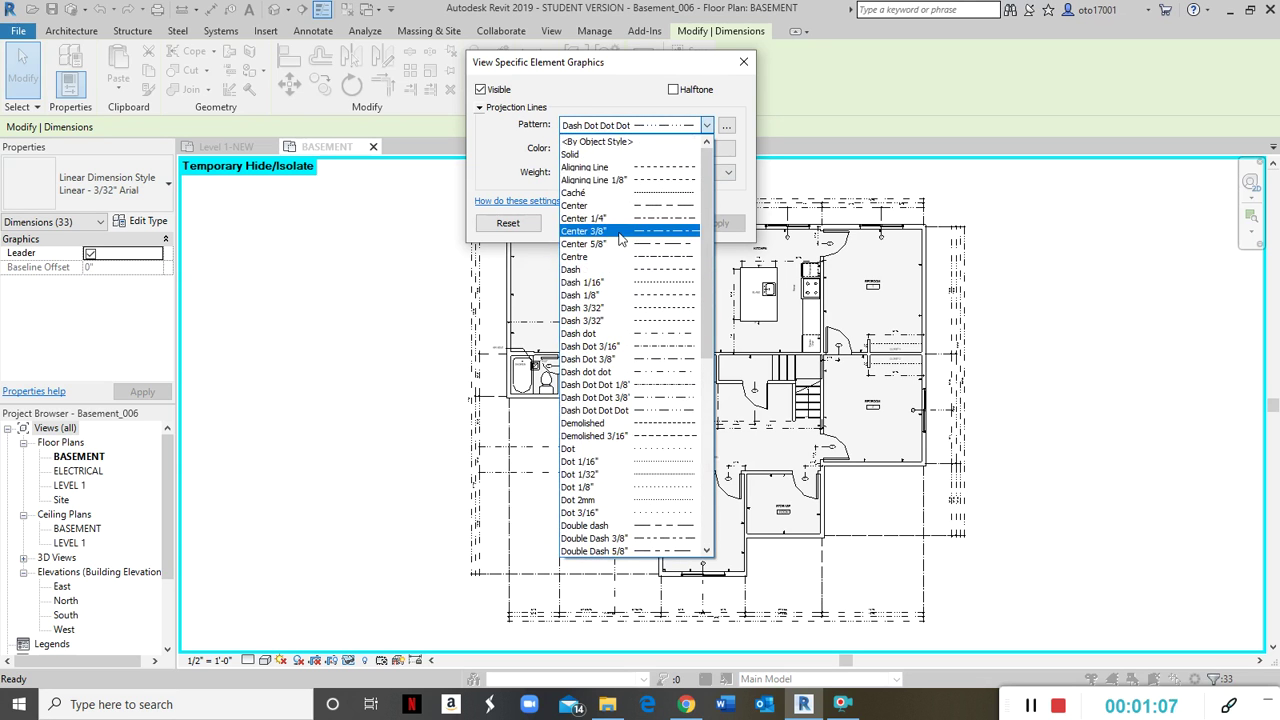
pyautogui.click(680, 143)
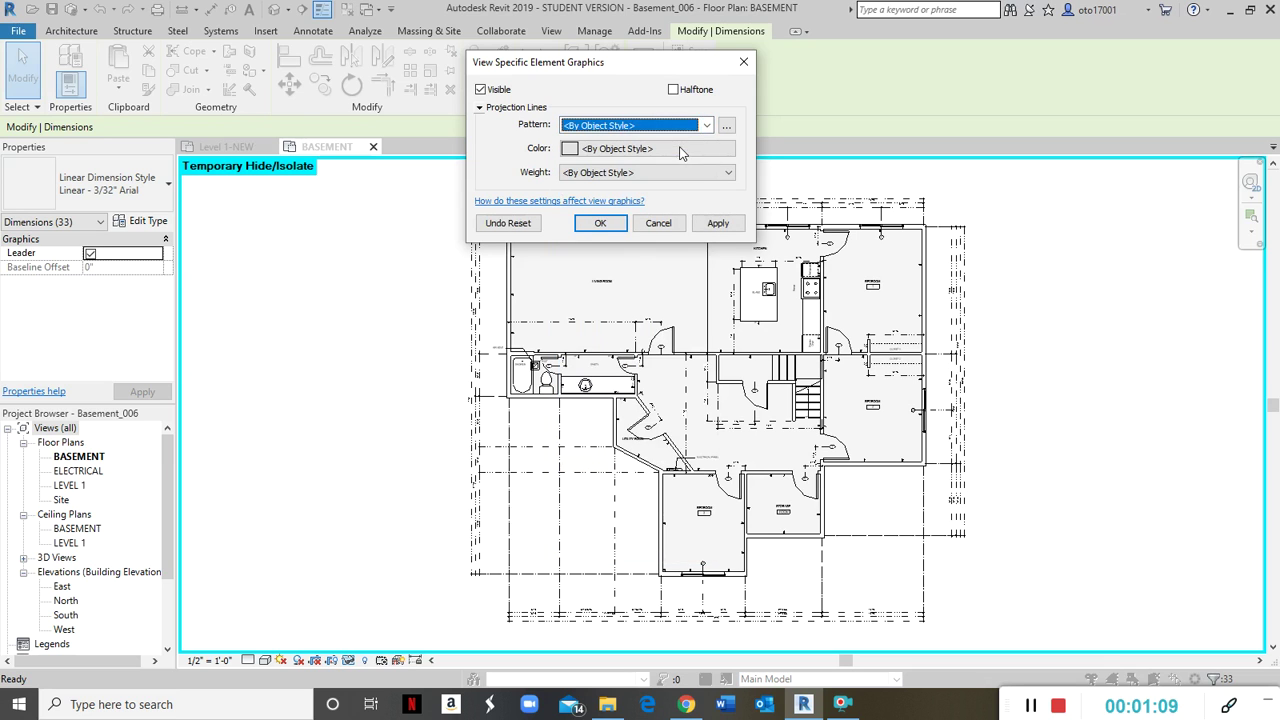
pyautogui.click(716, 224)
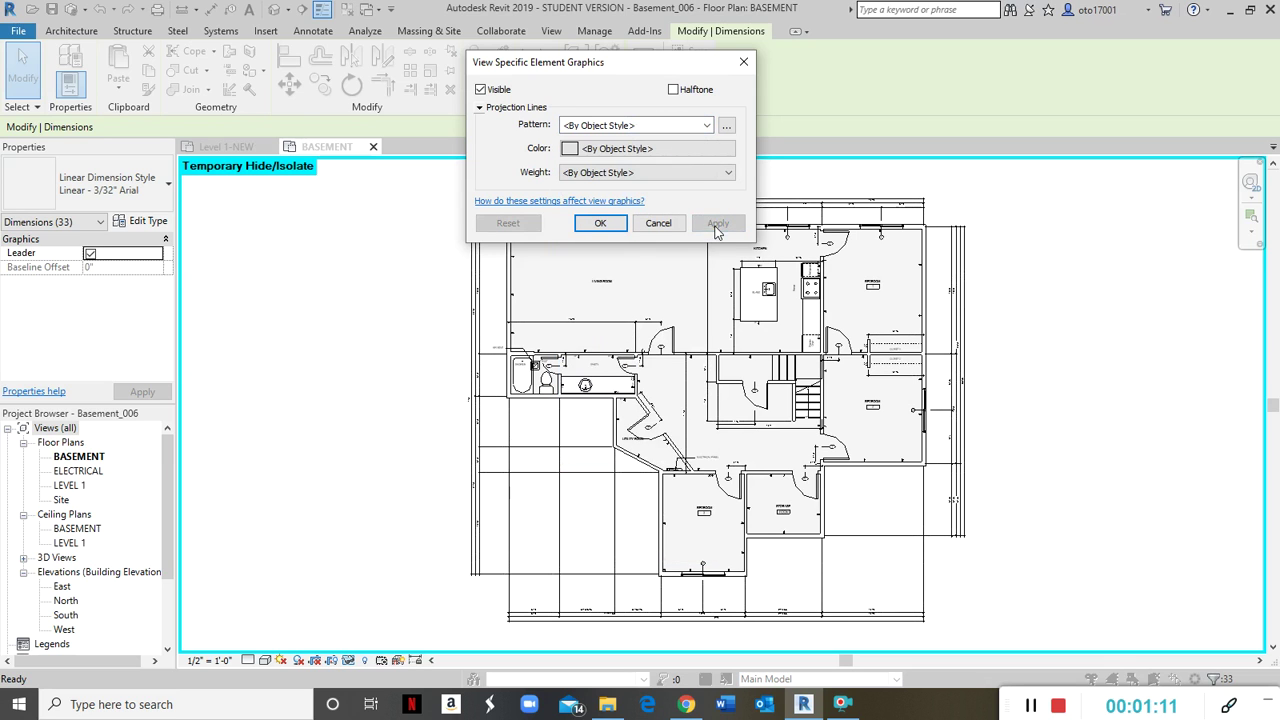
# Step: Override the selected dimensions' projection line color with orange RGB 255-128-000 and clear the selection
pyautogui.click(670, 149)
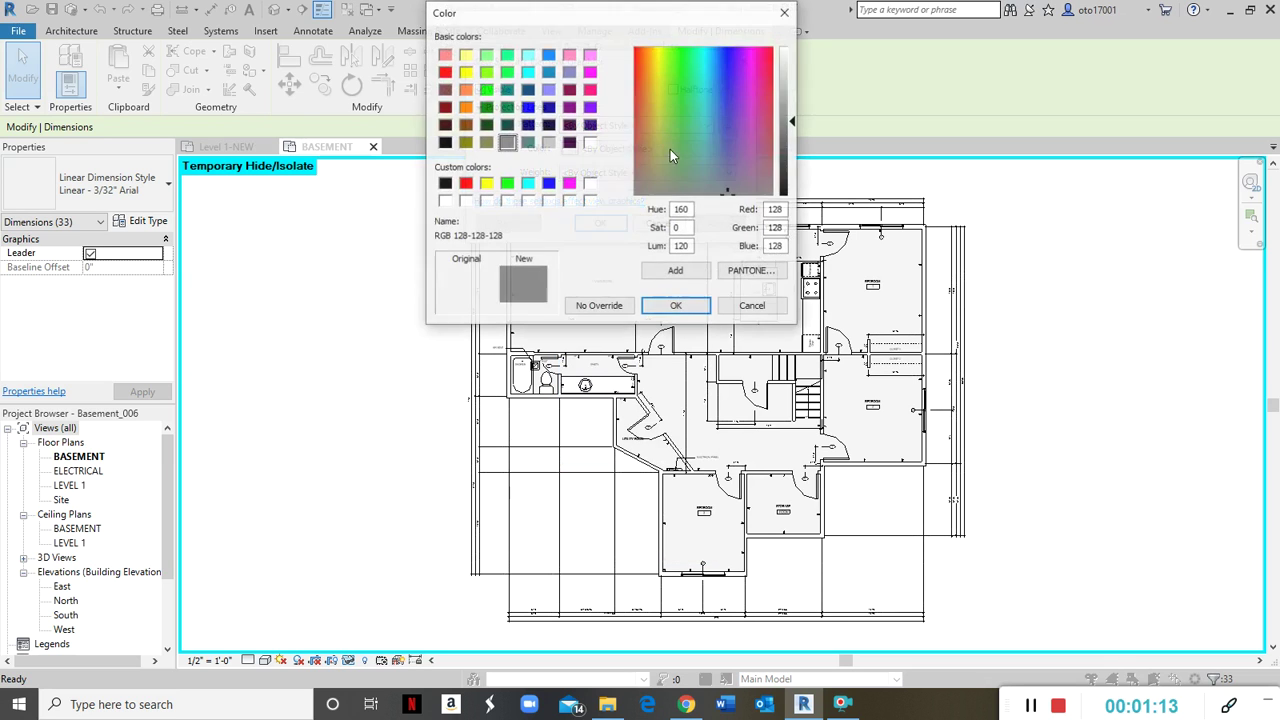
pyautogui.click(465, 107)
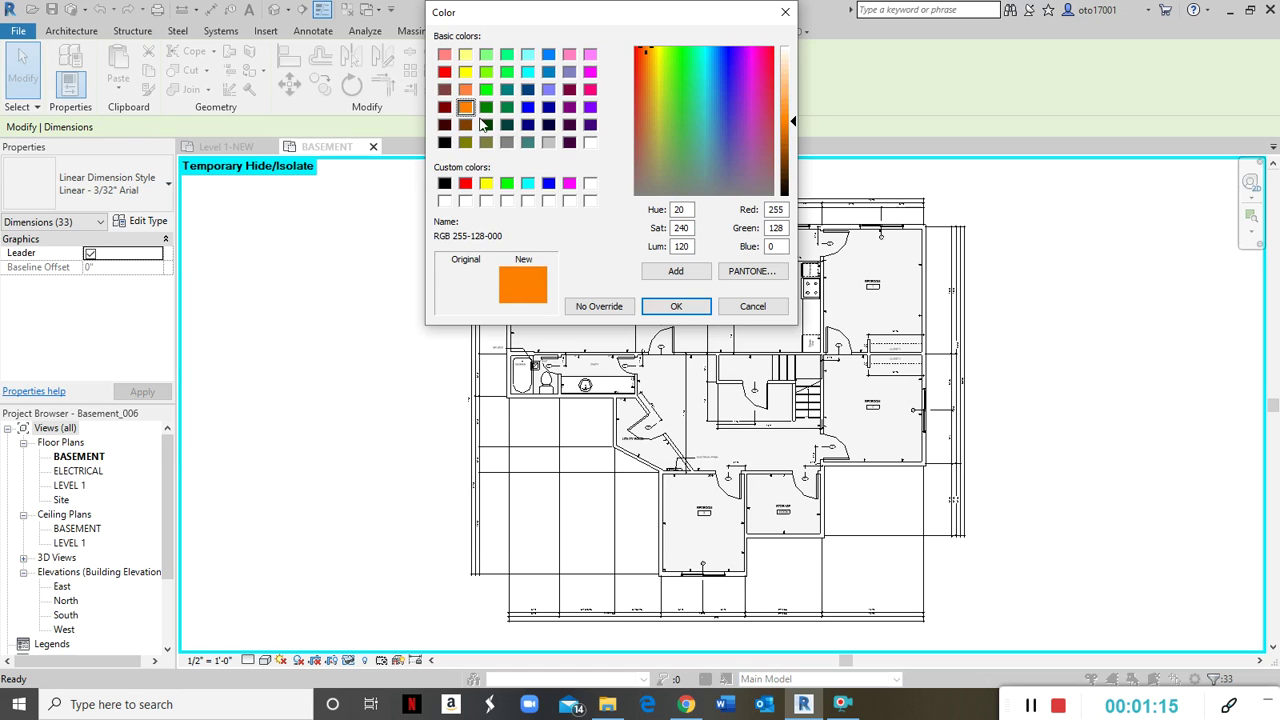
pyautogui.click(682, 306)
pyautogui.click(719, 223)
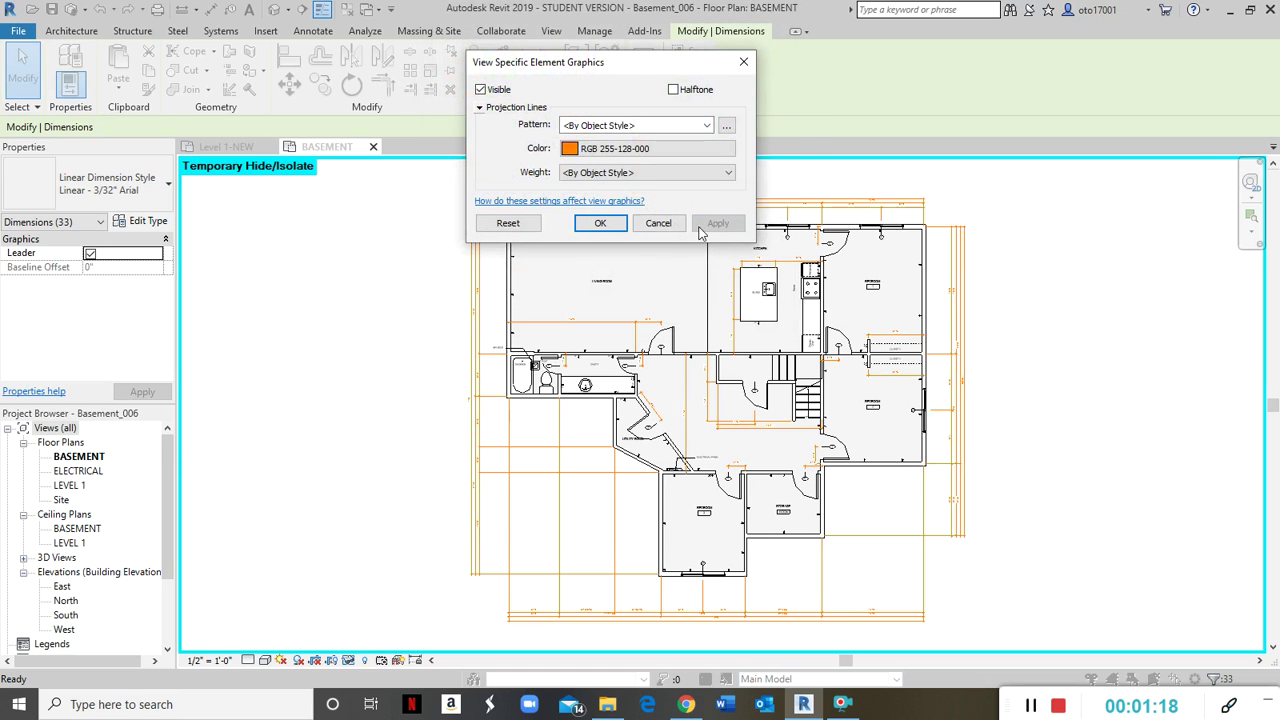
pyautogui.click(600, 223)
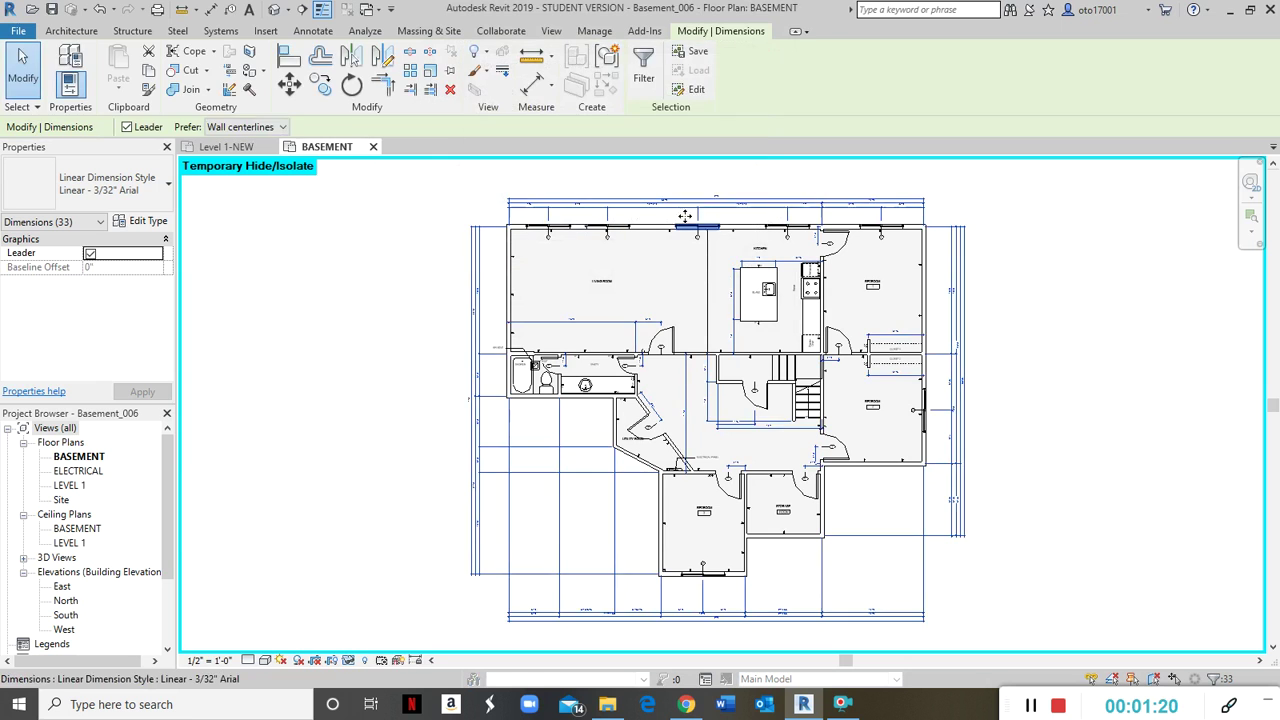
pyautogui.click(1077, 332)
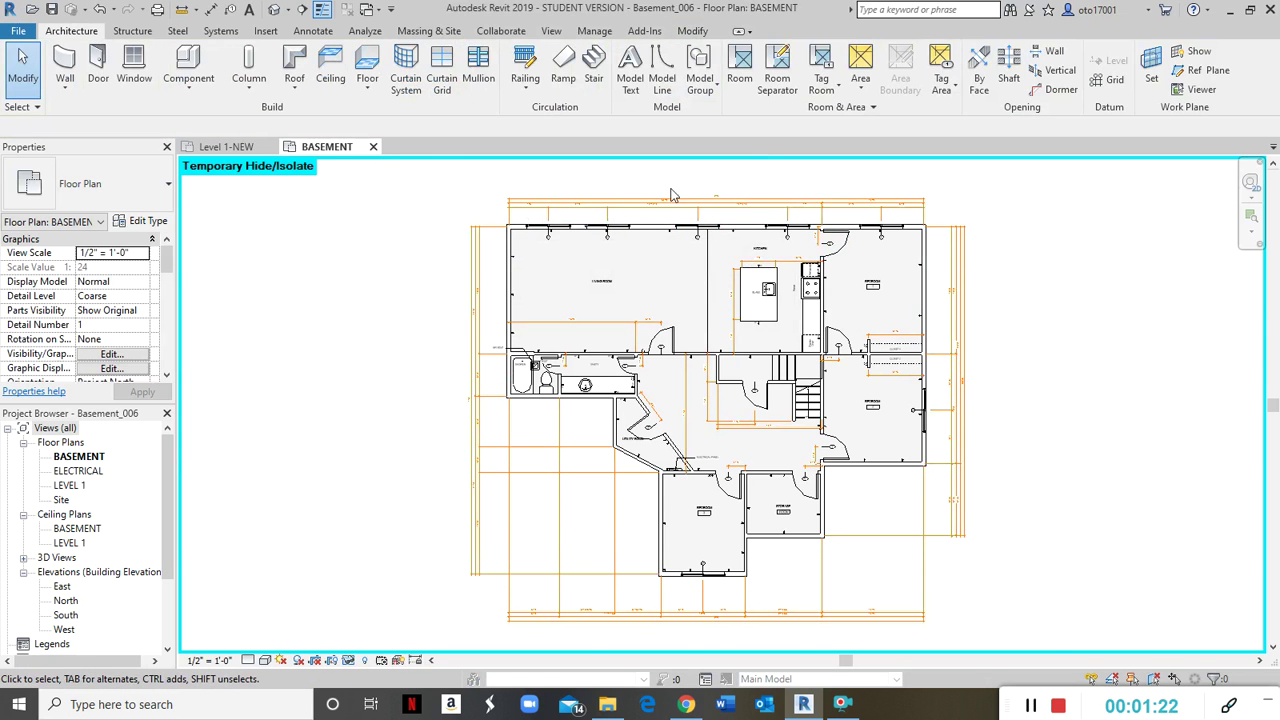
# Step: Select all 2 x 6 exterior walls visible in the view and add the utility room's two outer walls
pyautogui.scroll(3, 750, 186)
pyautogui.scroll(3, 1077, 257)
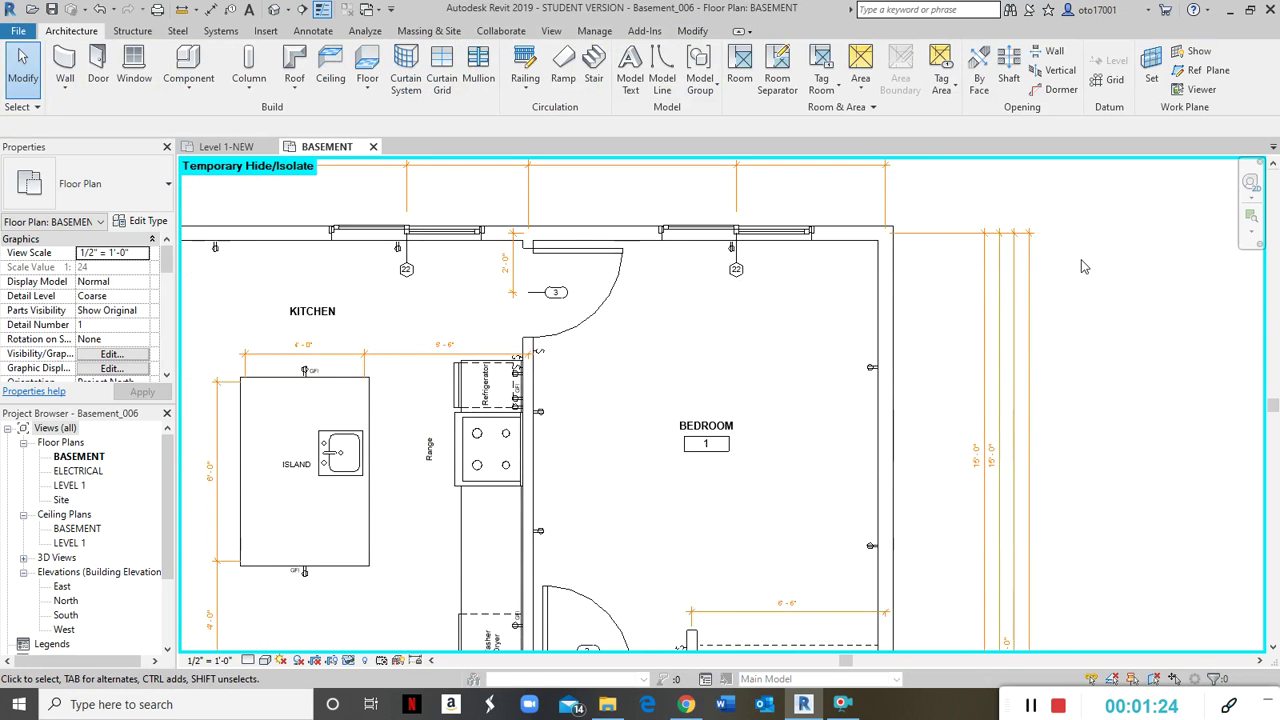
pyautogui.scroll(-4, 1081, 260)
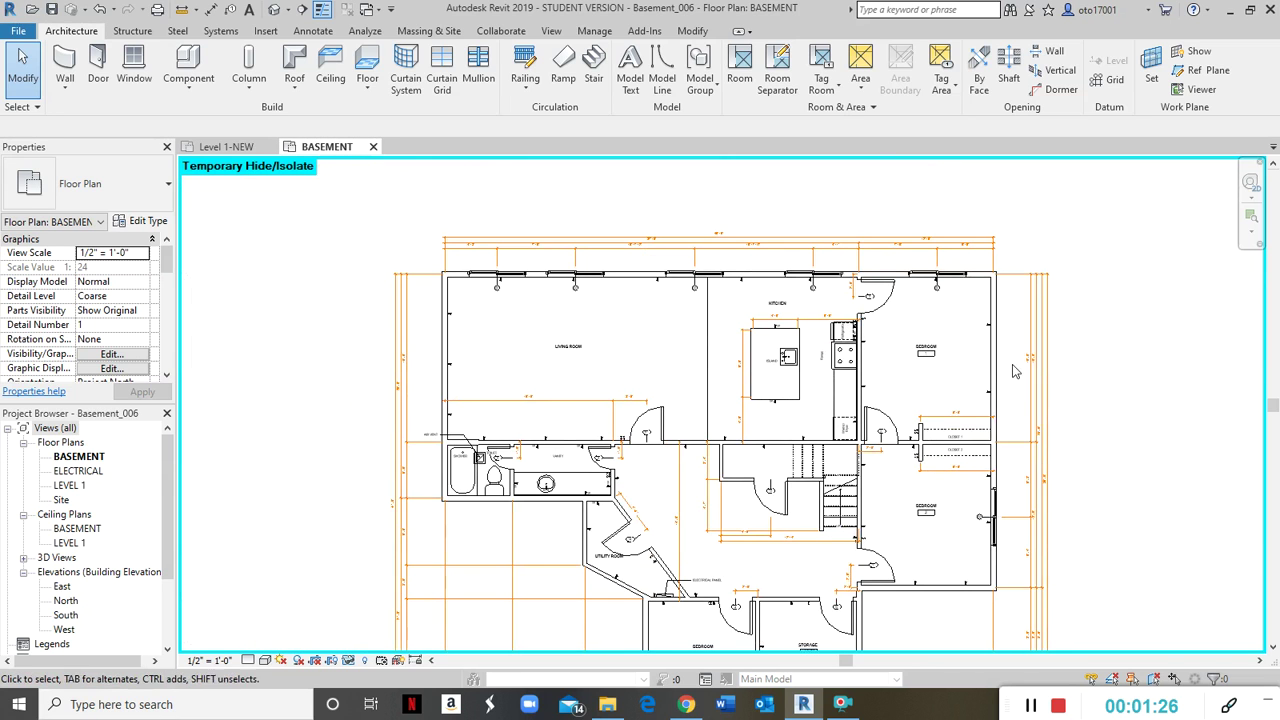
pyautogui.rightClick(993, 372)
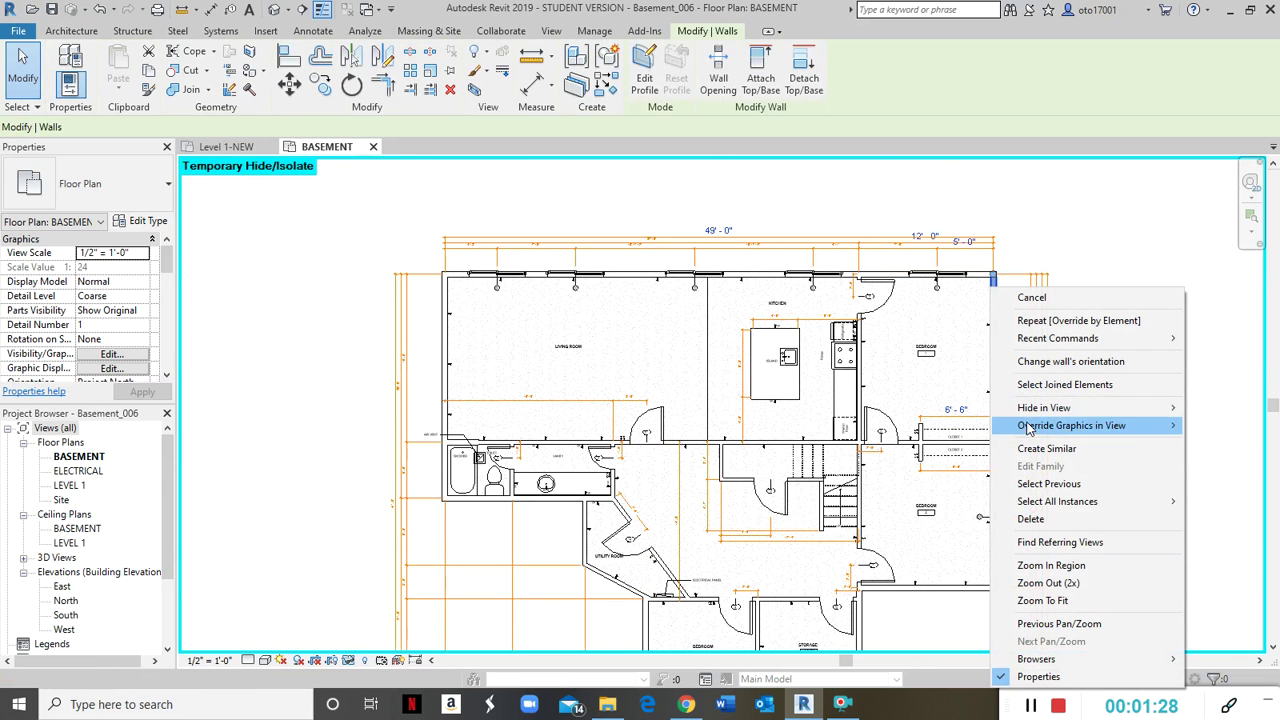
pyautogui.moveTo(1095, 504)
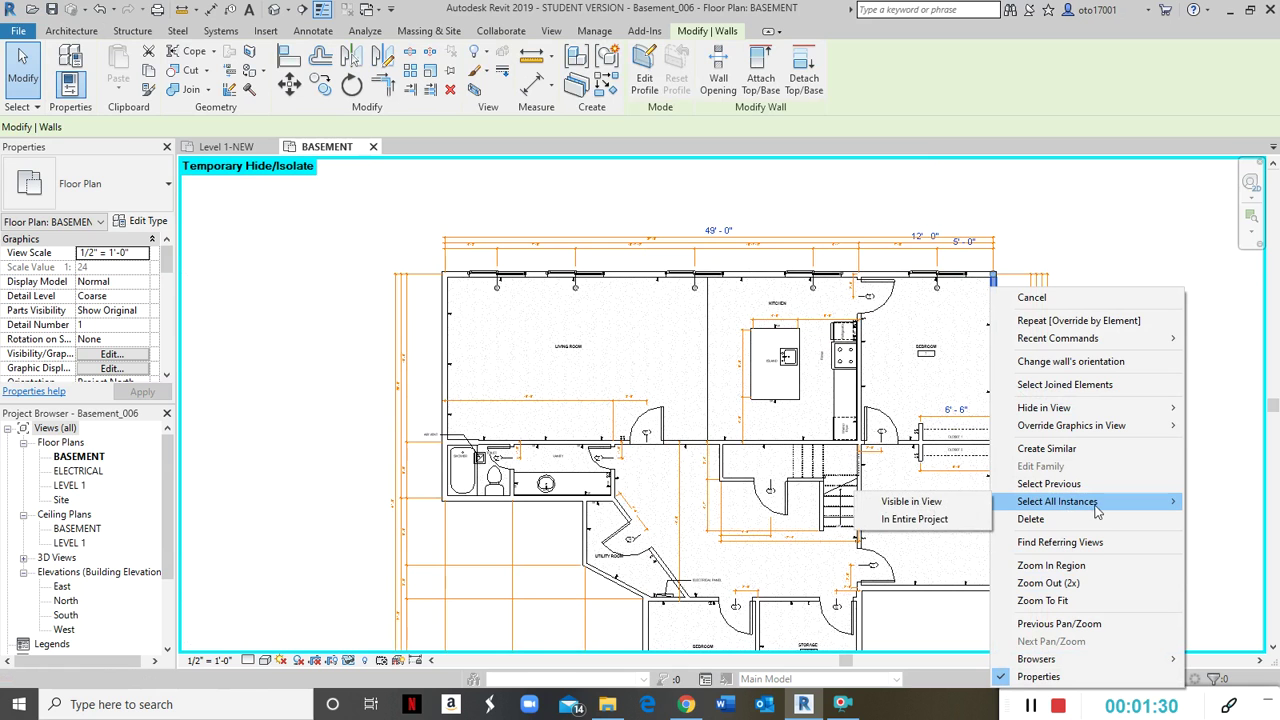
pyautogui.click(891, 505)
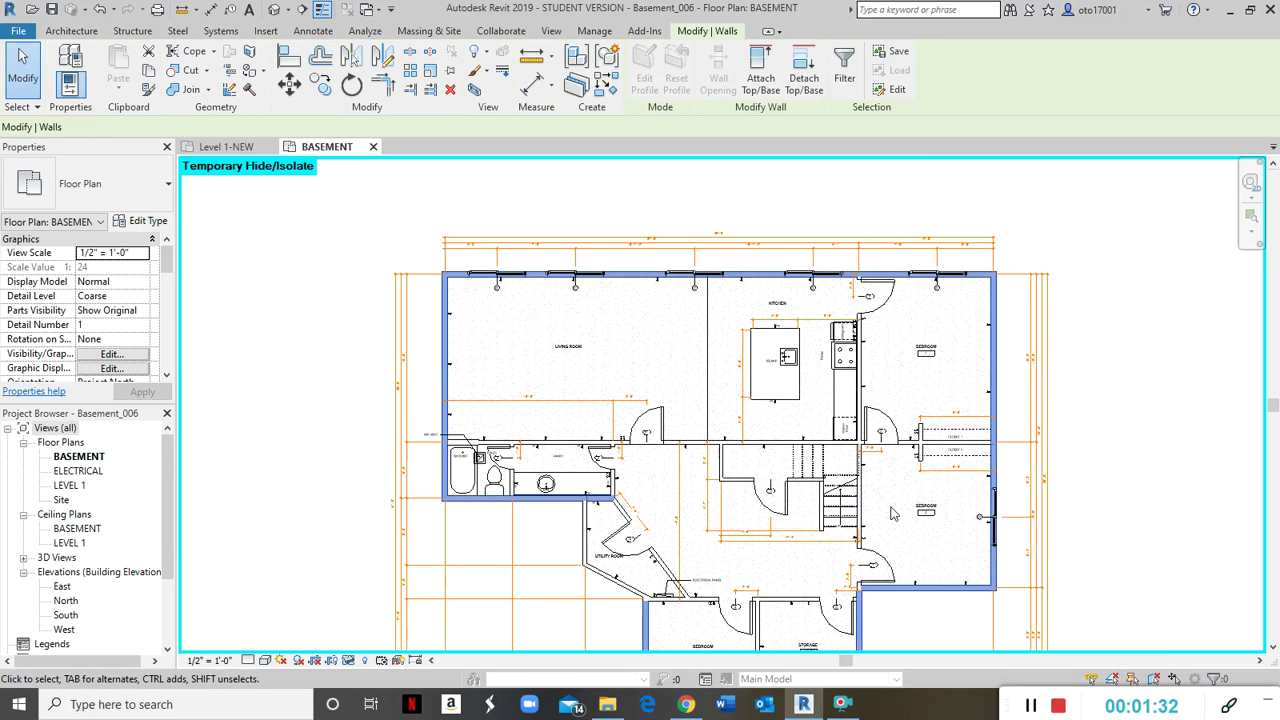
pyautogui.moveTo(821, 514); pyautogui.dragTo(806, 387, button='middle')
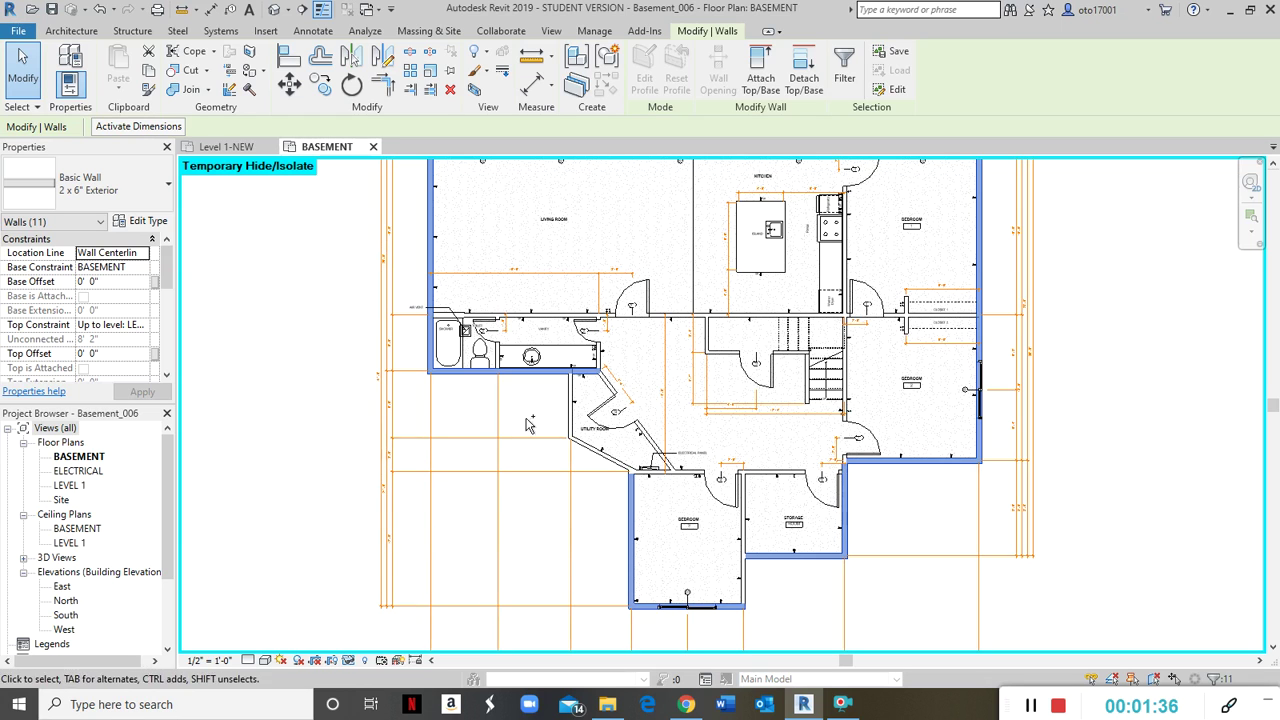
pyautogui.keyDown('ctrl'); pyautogui.click(606, 463); pyautogui.keyUp('ctrl')
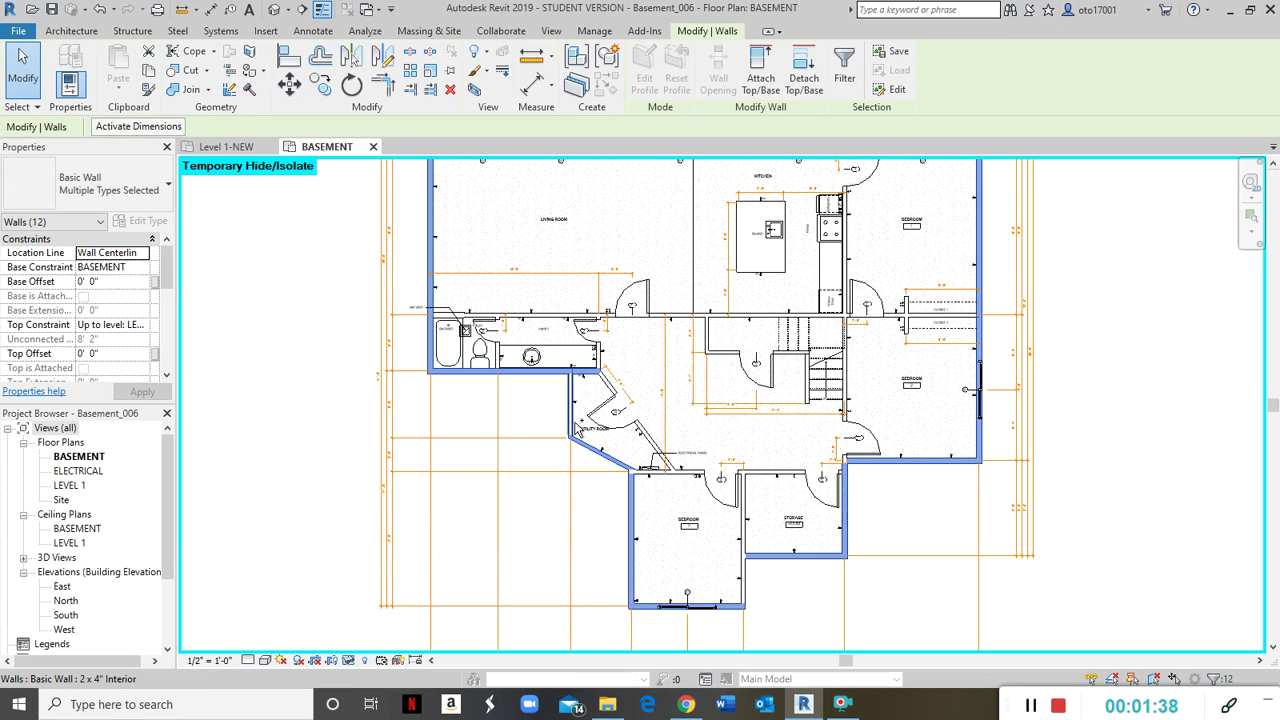
pyautogui.scroll(-3, 606, 463)
pyautogui.scroll(2, 725, 540)
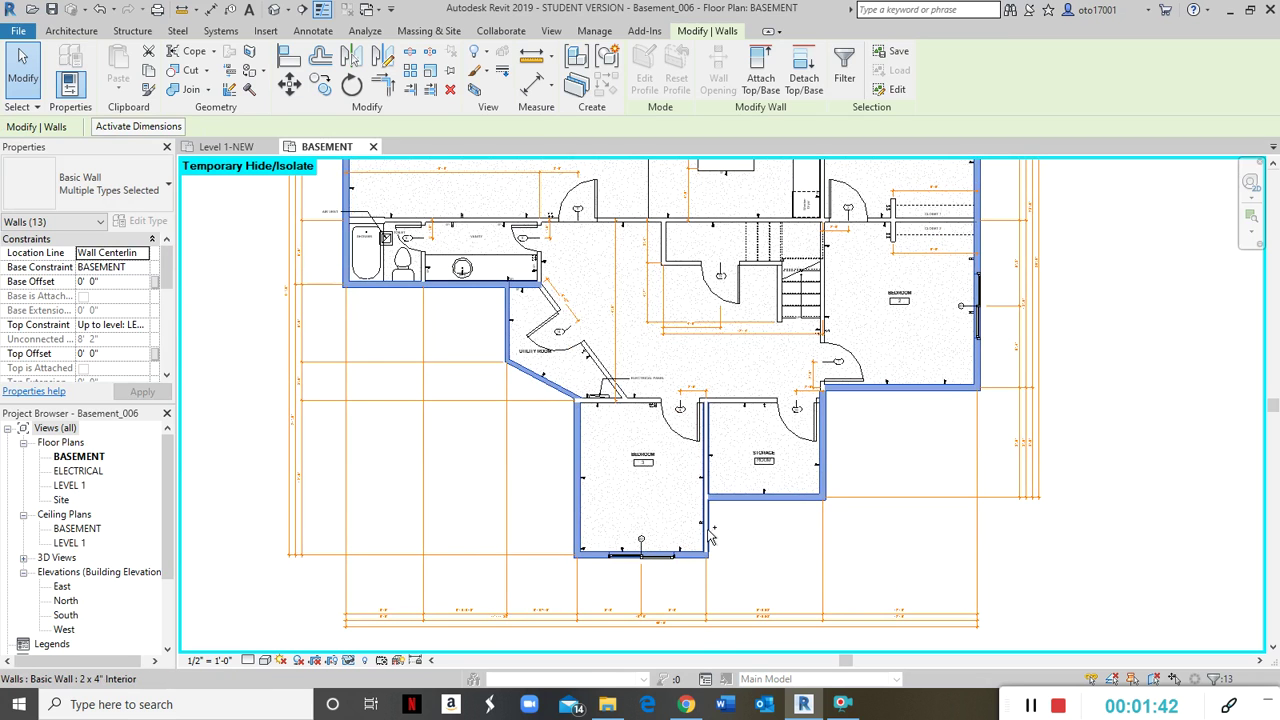
# Step: Split the 2 x 4 interior wall between the lower bedroom and the storage room at the storage room's outer corner
pyautogui.click(410, 57)
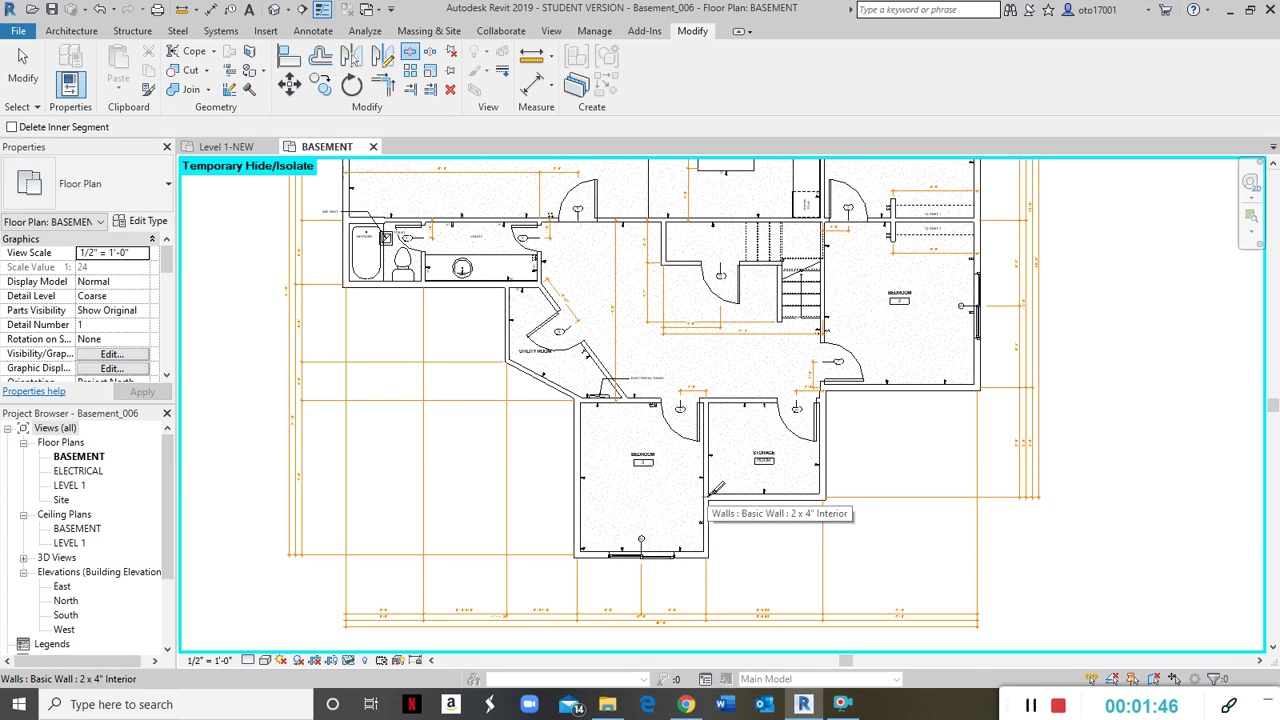
pyautogui.click(709, 530)
pyautogui.press('Escape')
pyautogui.rightClick(707, 528)
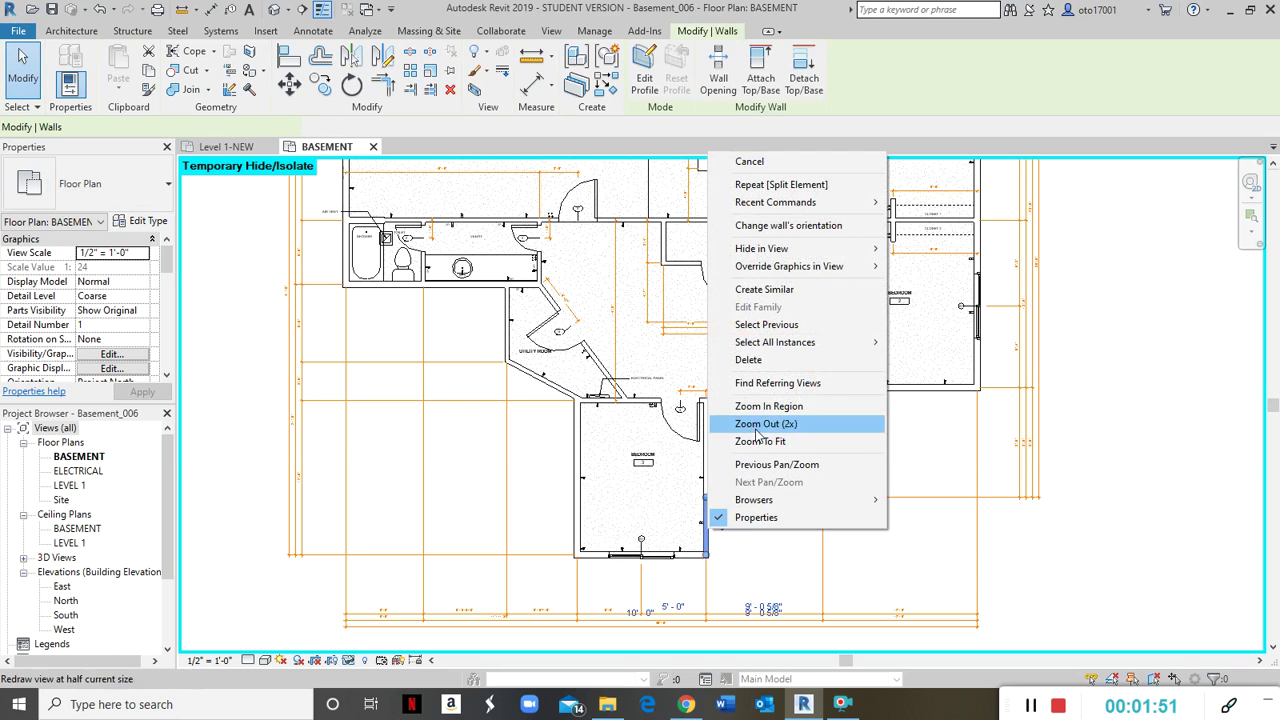
pyautogui.moveTo(792, 345)
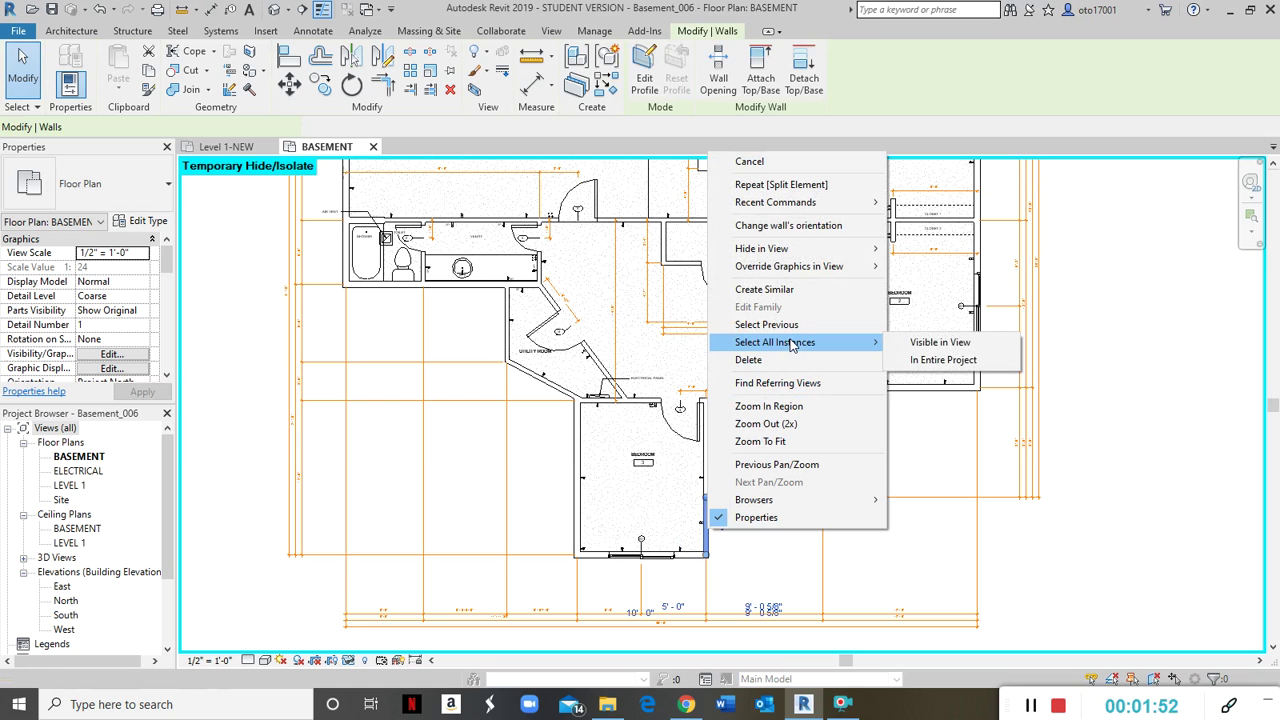
pyautogui.click(918, 344)
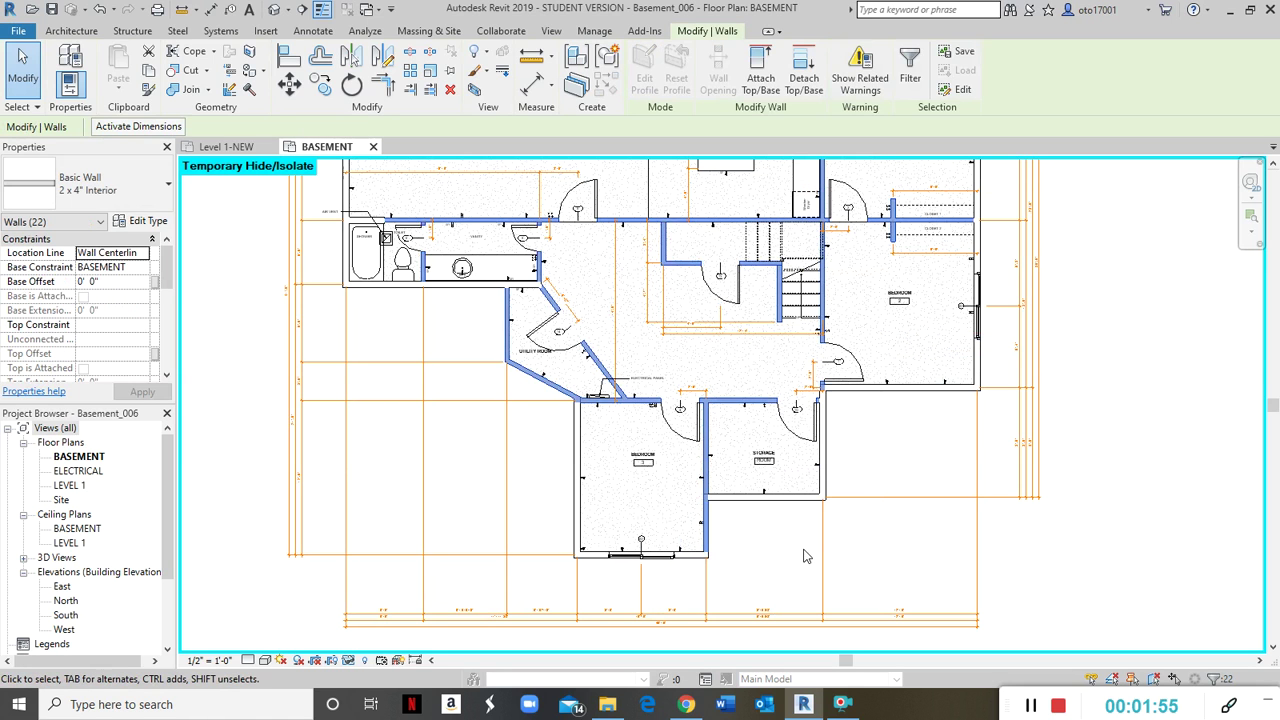
pyautogui.click(737, 554)
# Step: Select all visible 2 x 6 exterior walls plus the split-off bedroom wall segment and the utility room's two outer walls
pyautogui.click(770, 498)
pyautogui.rightClick(779, 500)
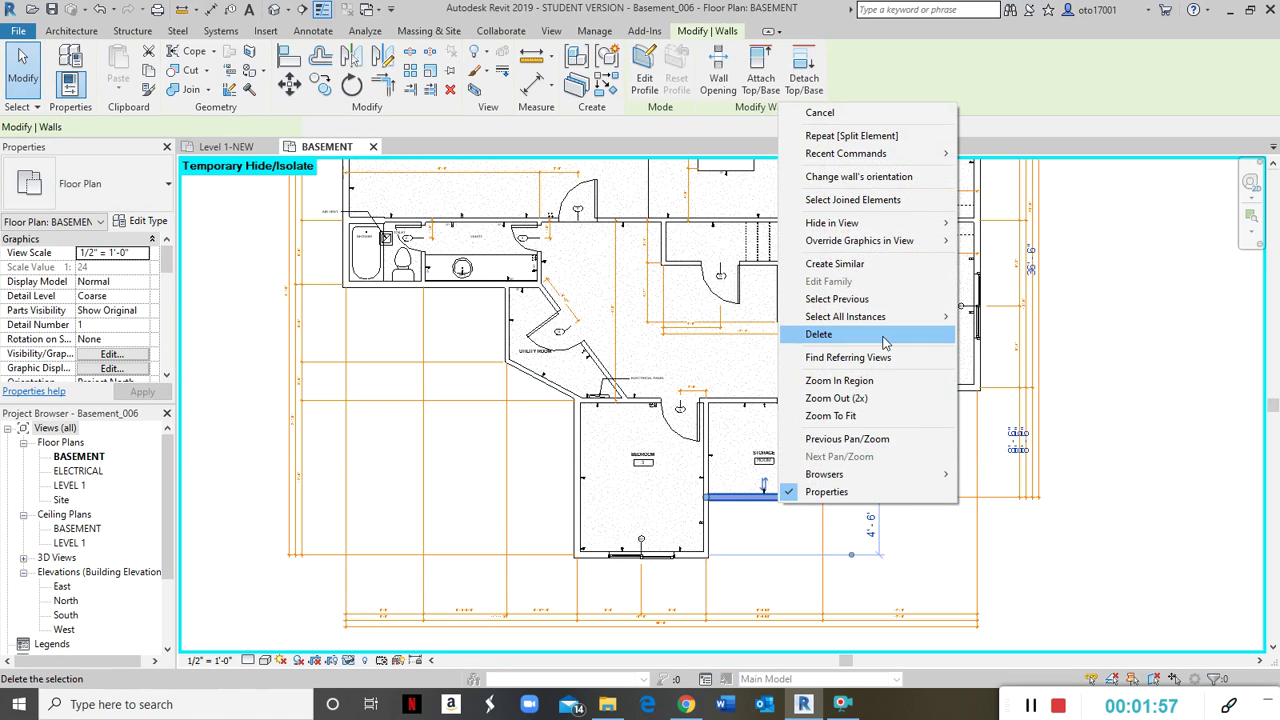
pyautogui.moveTo(885, 317)
pyautogui.click(1008, 317)
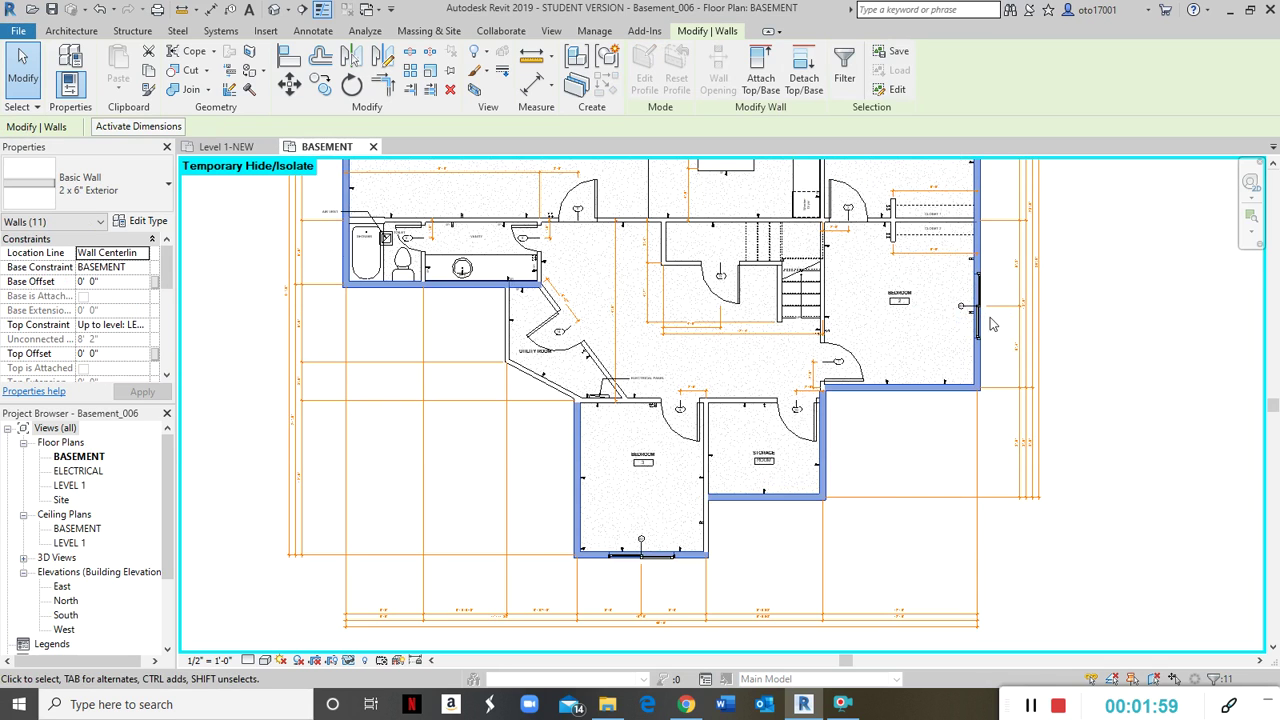
pyautogui.keyDown('ctrl'); pyautogui.click(706, 530); pyautogui.keyUp('ctrl')
pyautogui.keyDown('ctrl'); pyautogui.click(562, 393); pyautogui.keyUp('ctrl')
pyautogui.scroll(-1, 695, 447)
pyautogui.scroll(-3, 695, 447)
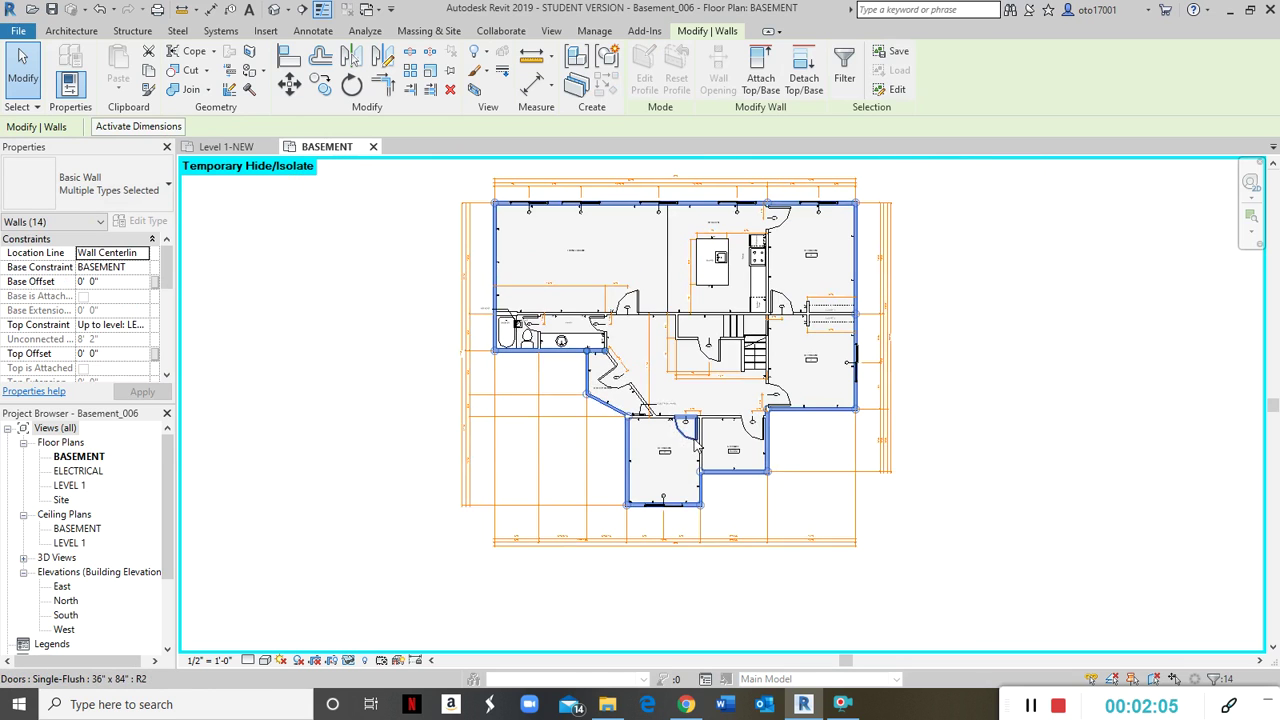
pyautogui.keyDown('ctrl'); pyautogui.click(862, 480); pyautogui.keyUp('ctrl')
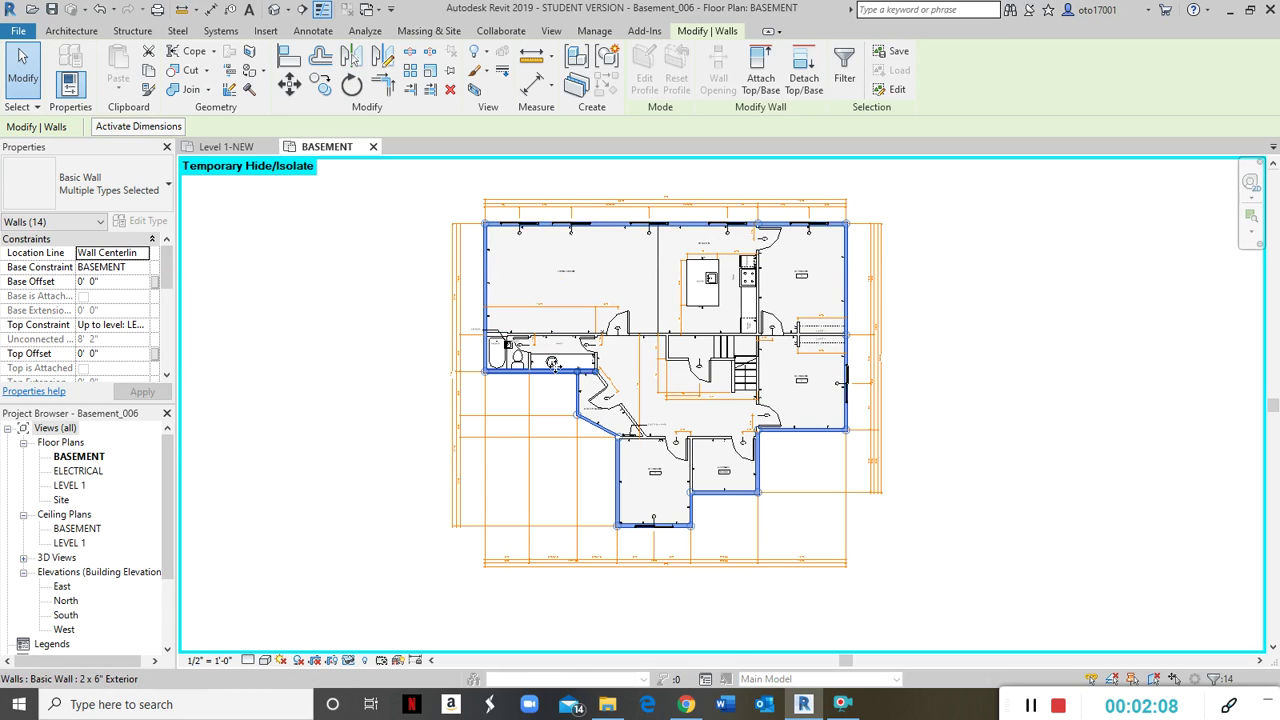
# Step: Override the selected perimeter walls' cut line color in this view with pink RGB 255-000-128 and clear the selection
pyautogui.rightClick(553, 384)
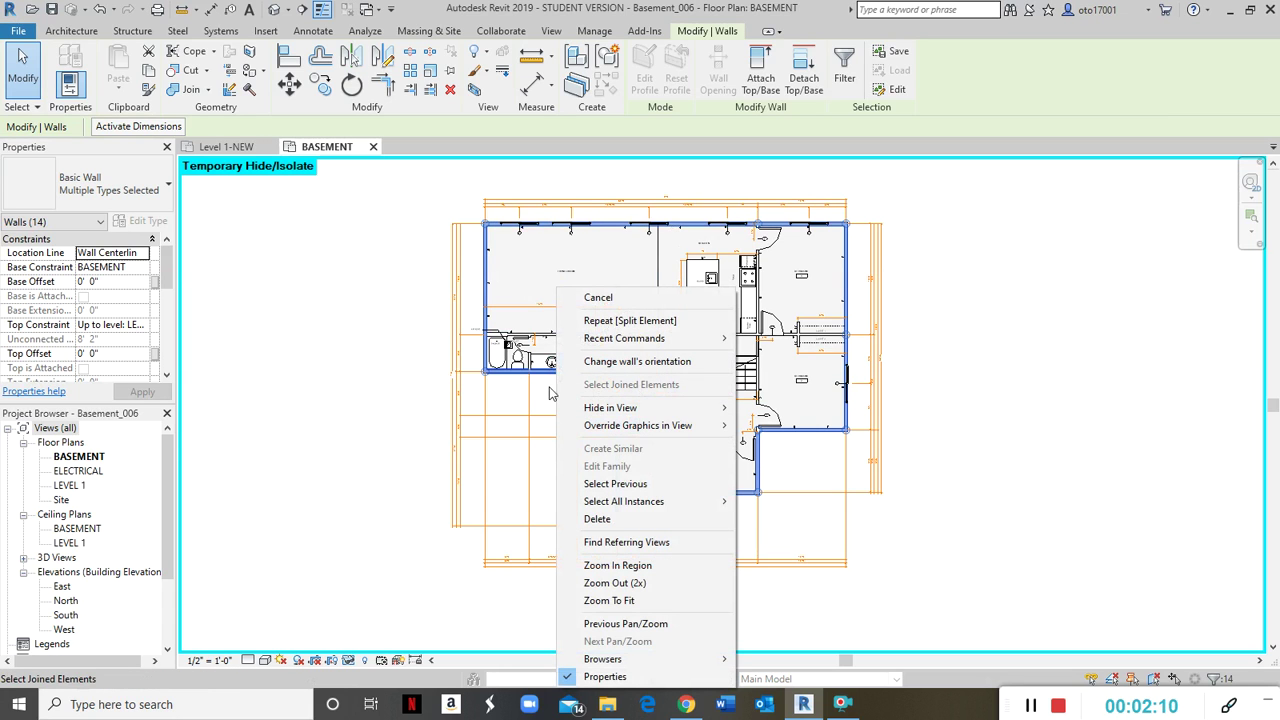
pyautogui.moveTo(648, 428)
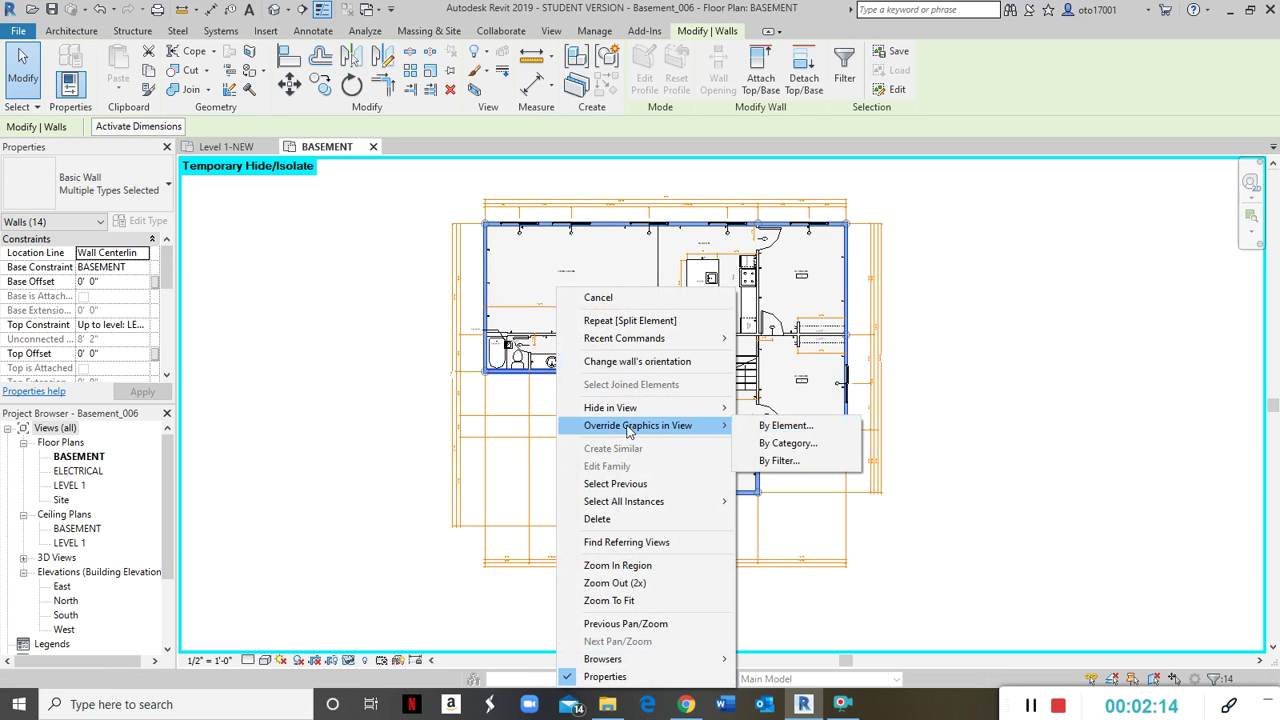
pyautogui.click(788, 426)
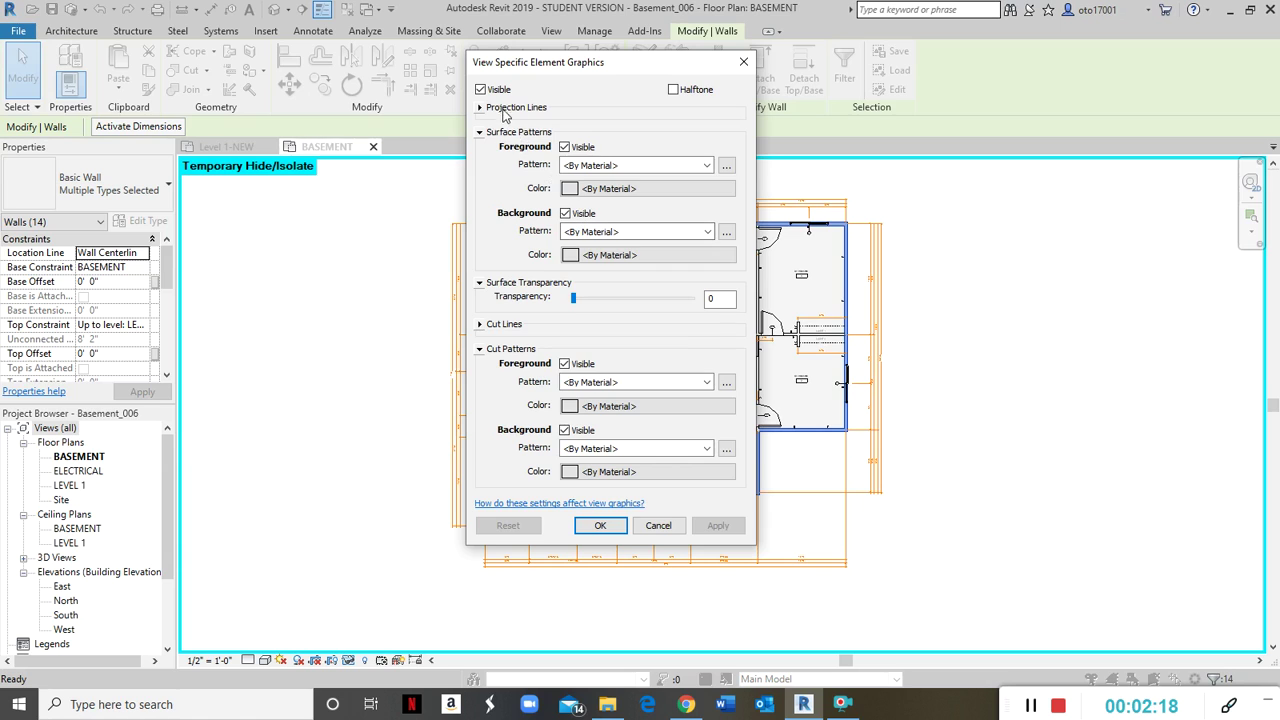
pyautogui.click(479, 325)
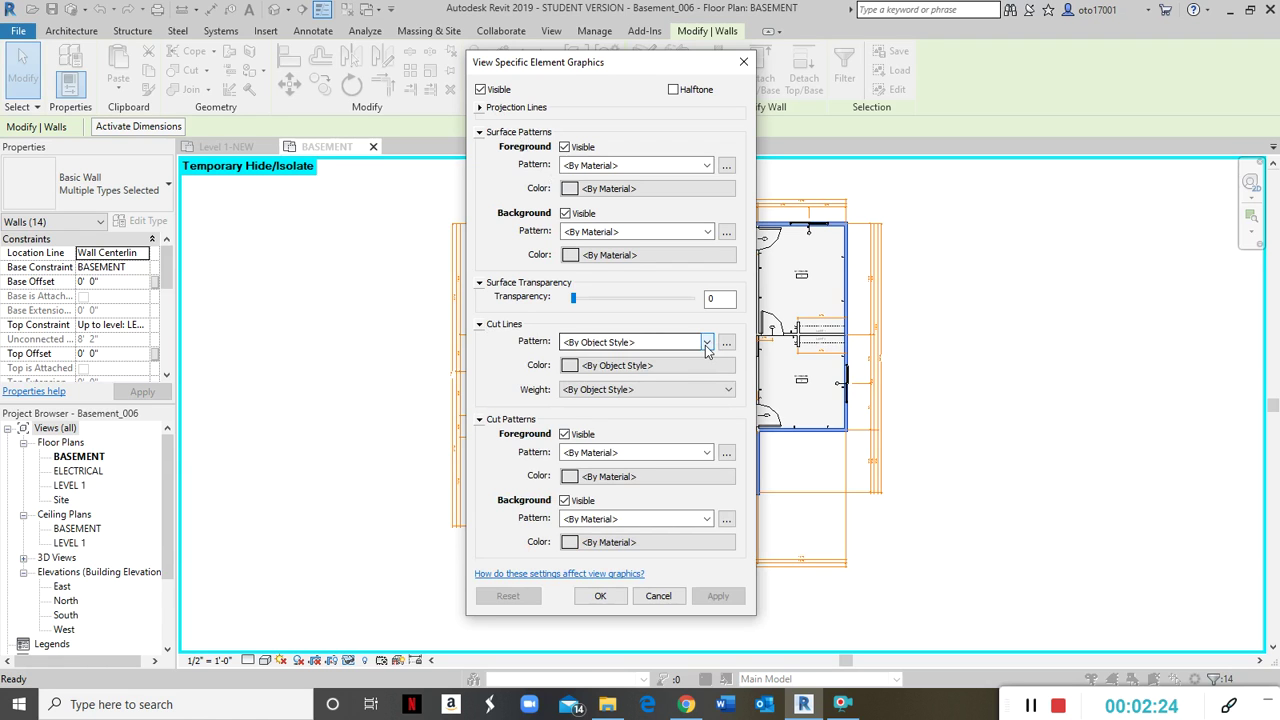
pyautogui.click(678, 365)
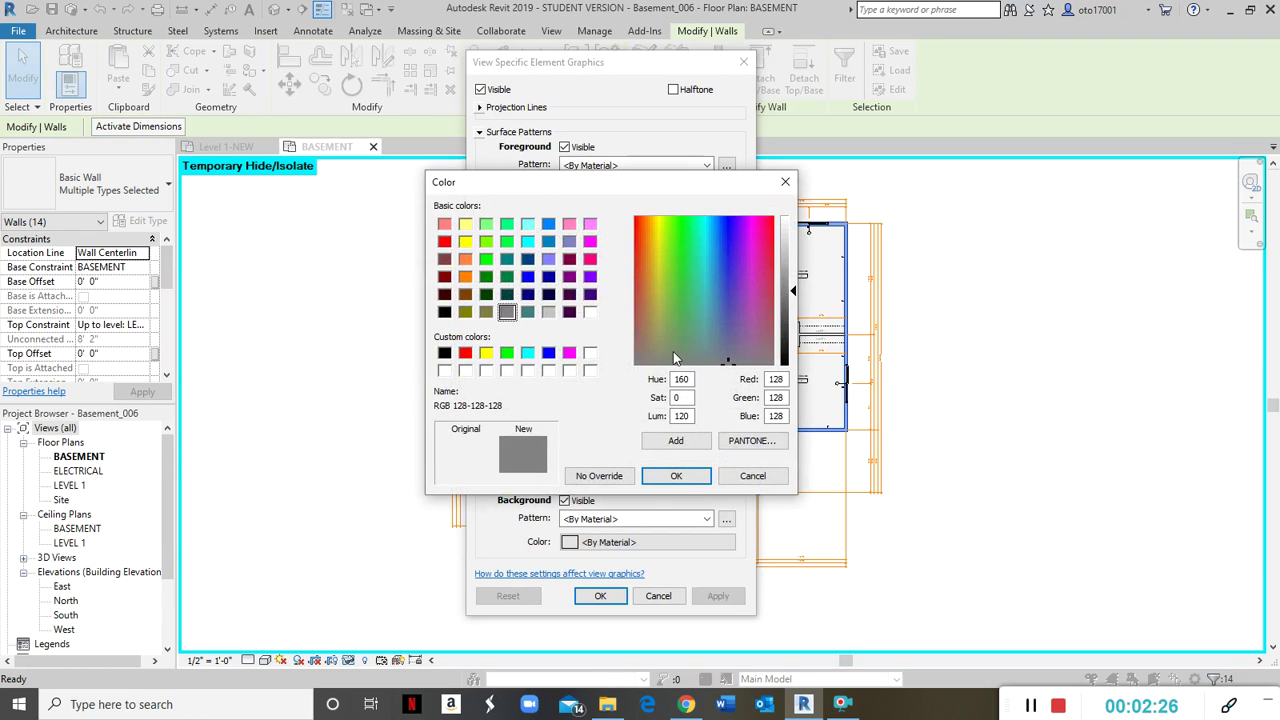
pyautogui.click(590, 259)
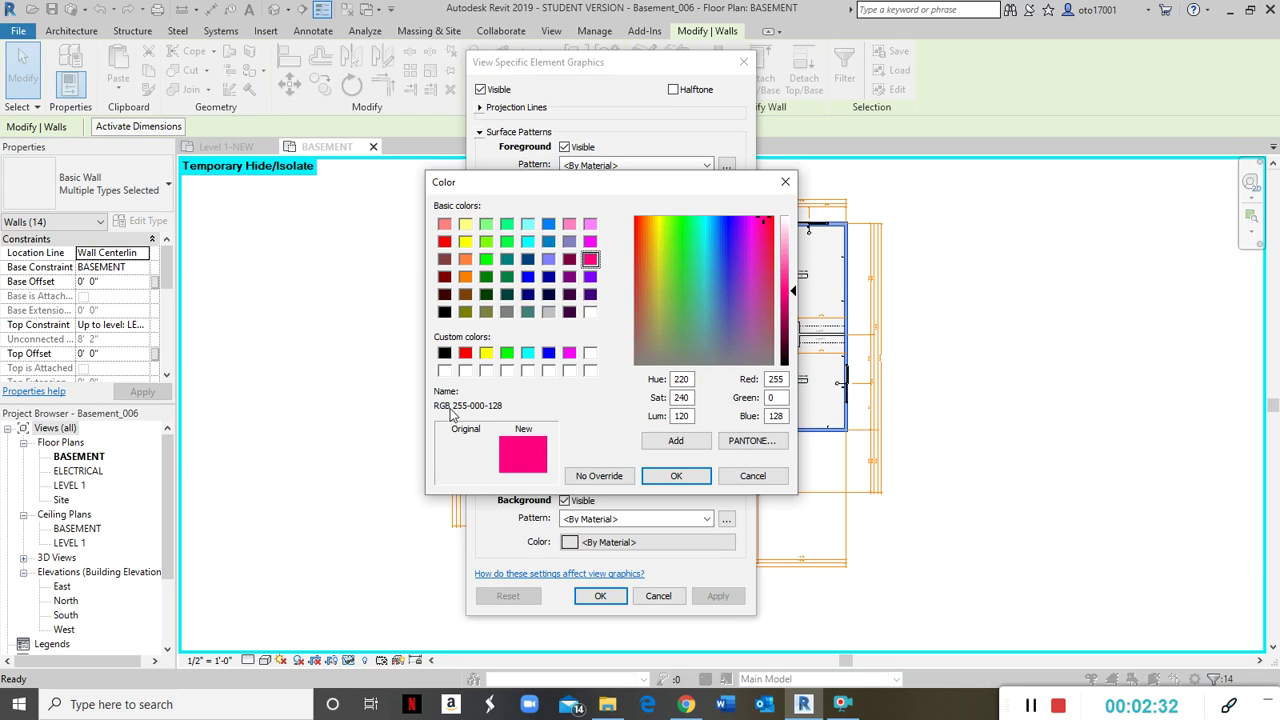
pyautogui.click(676, 476)
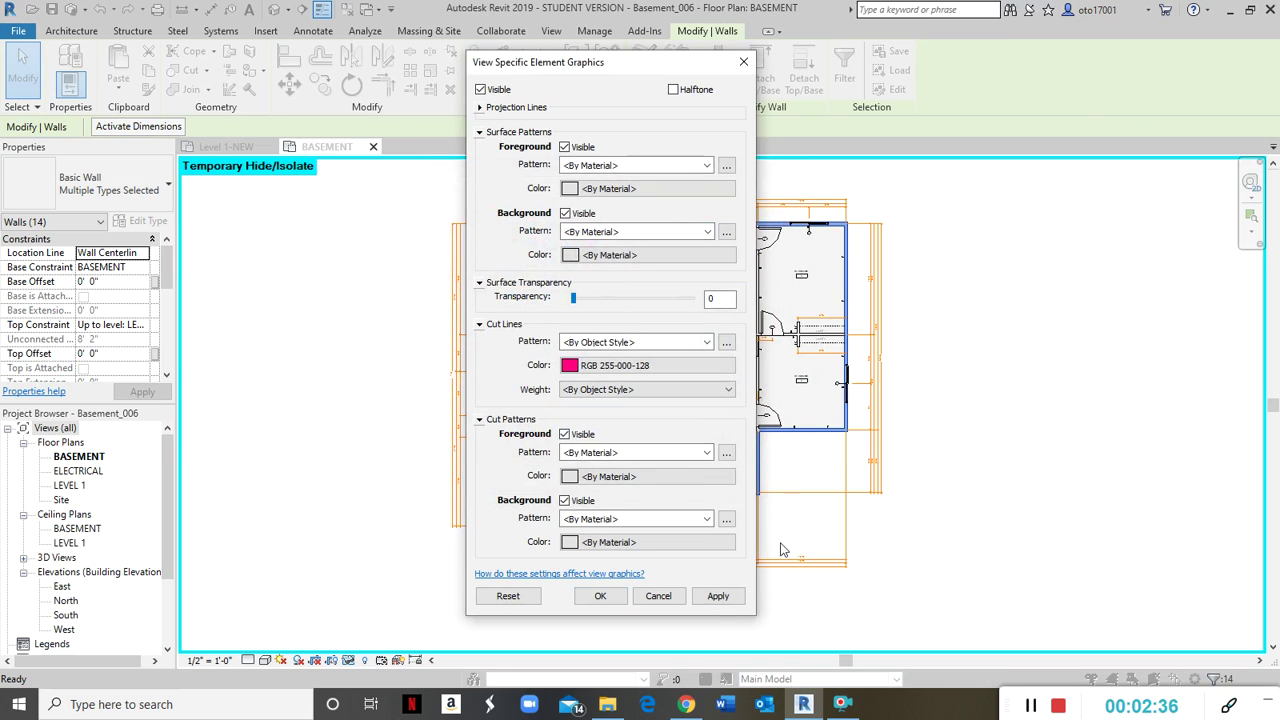
pyautogui.click(718, 596)
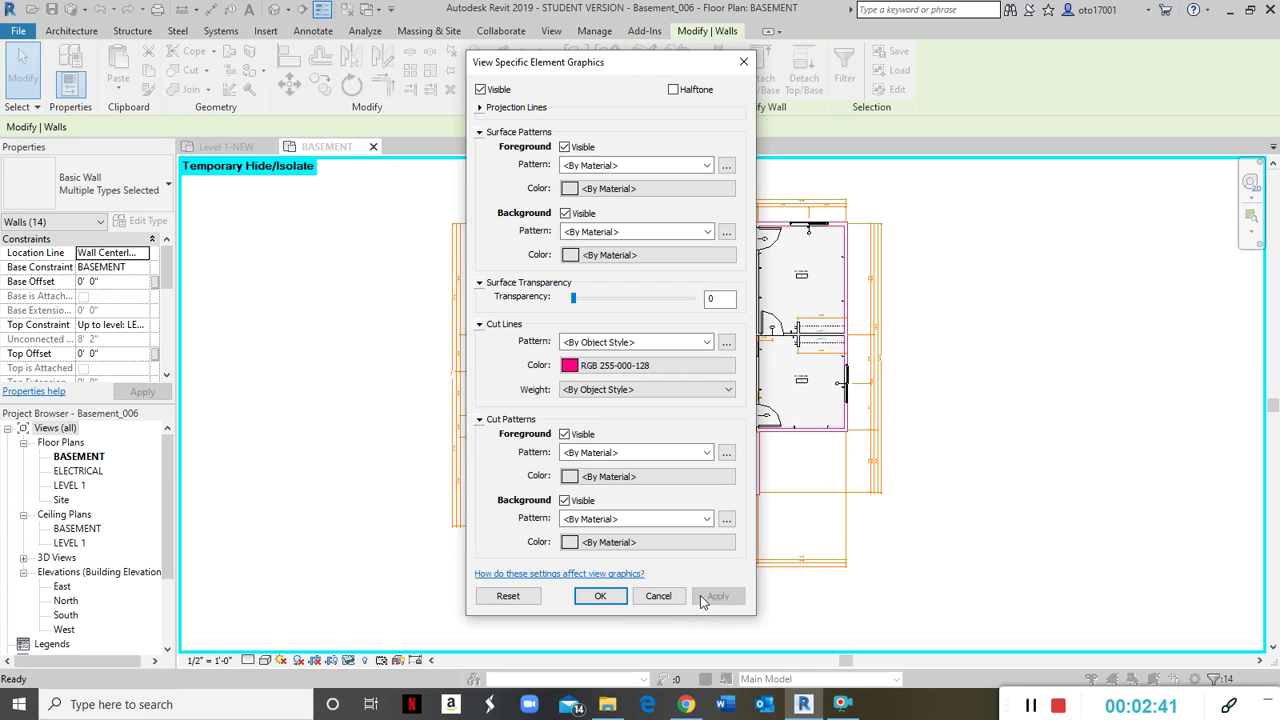
pyautogui.click(600, 596)
pyautogui.click(990, 507)
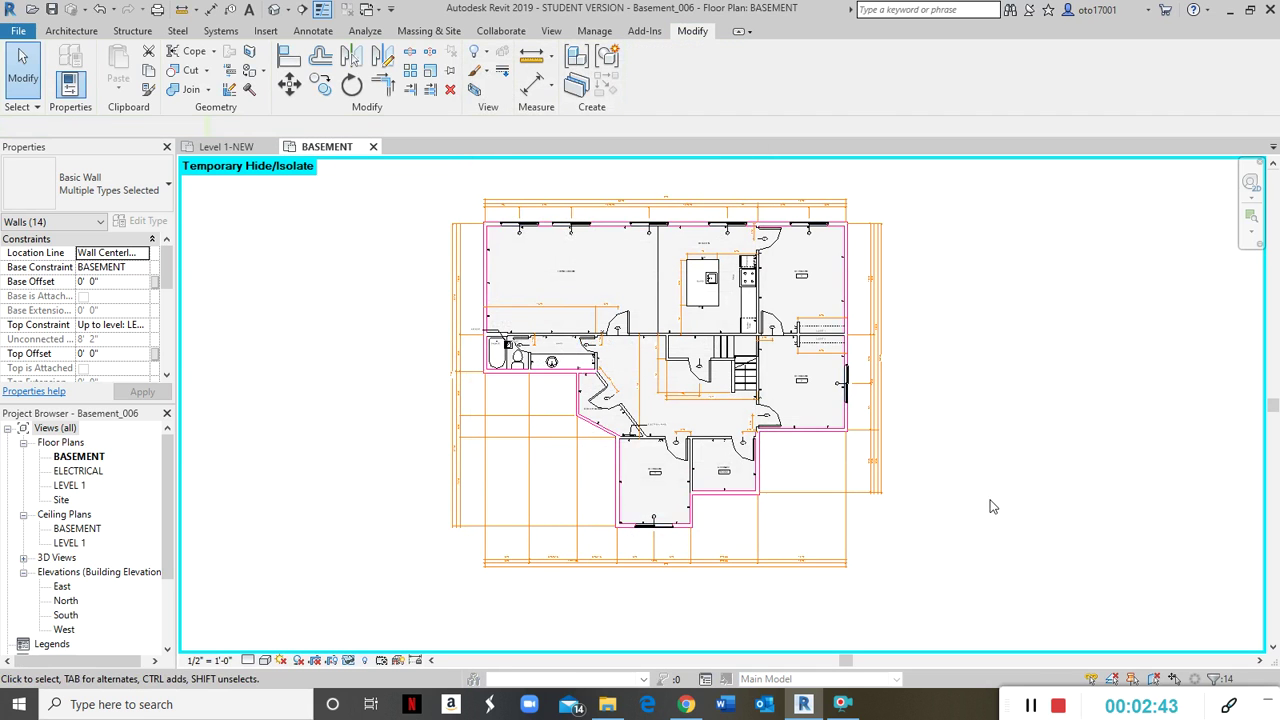
# Step: Select all 2 x 4 interior walls visible in the view, starting from the wall above bedroom 3 and the storage room
pyautogui.scroll(6, 635, 513)
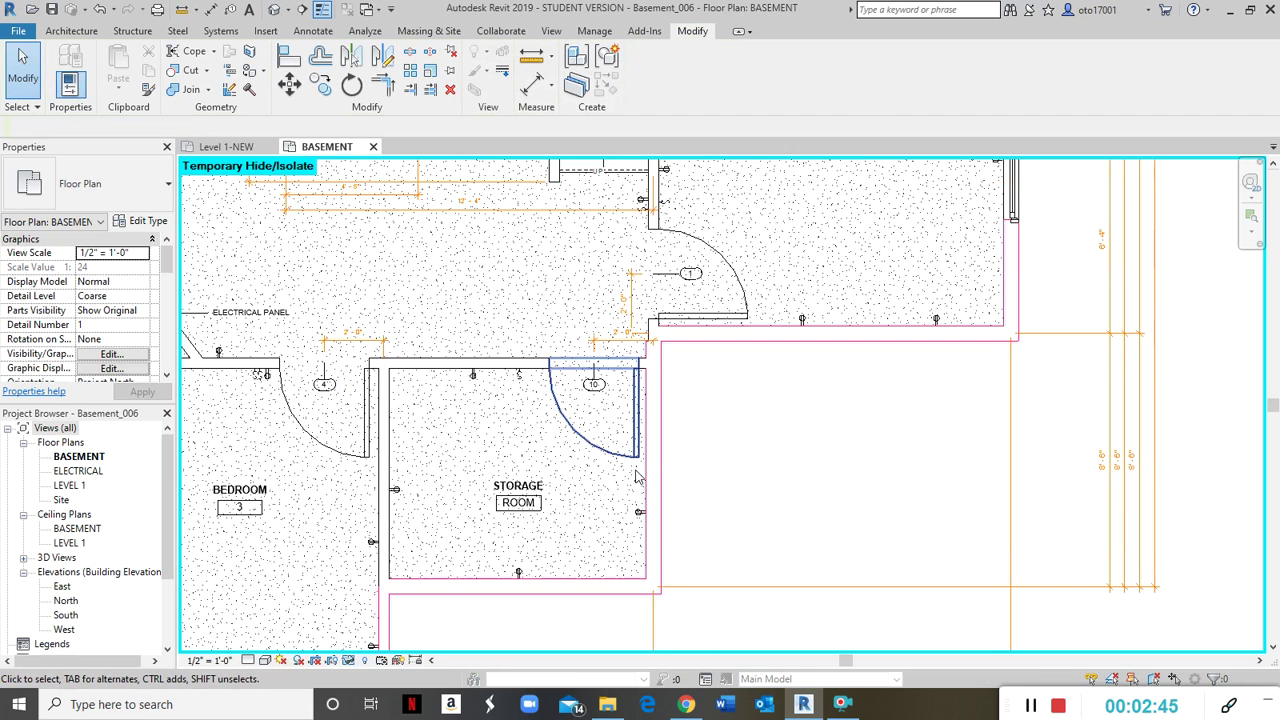
pyautogui.scroll(4, 717, 495)
pyautogui.scroll(-5, 717, 495)
pyautogui.scroll(-4, 717, 497)
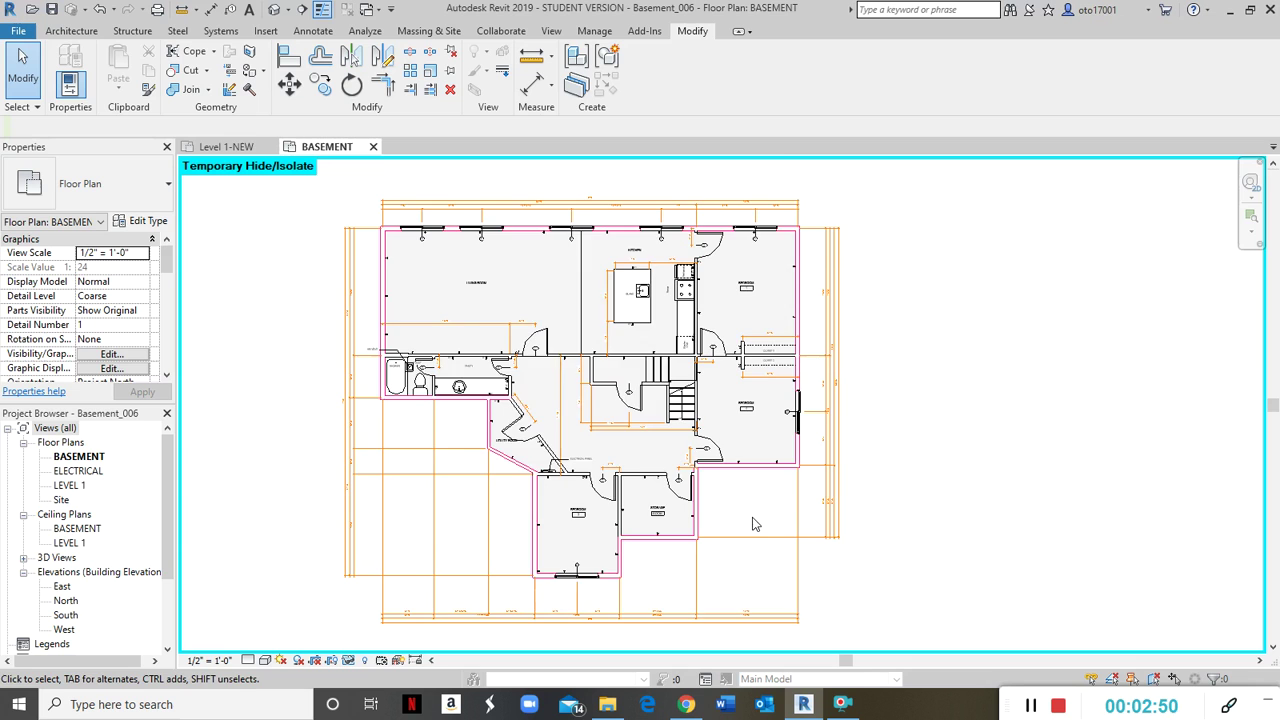
pyautogui.scroll(1, 754, 524)
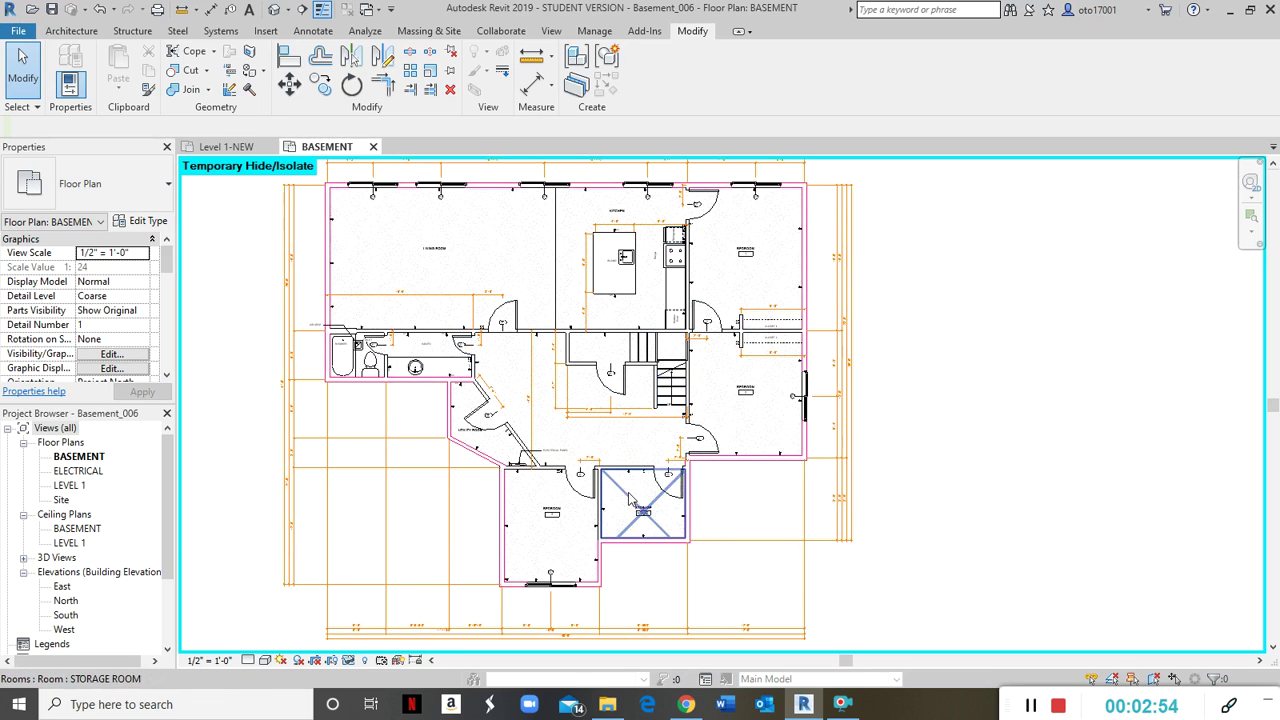
pyautogui.scroll(2, 801, 500)
pyautogui.scroll(5, 801, 500)
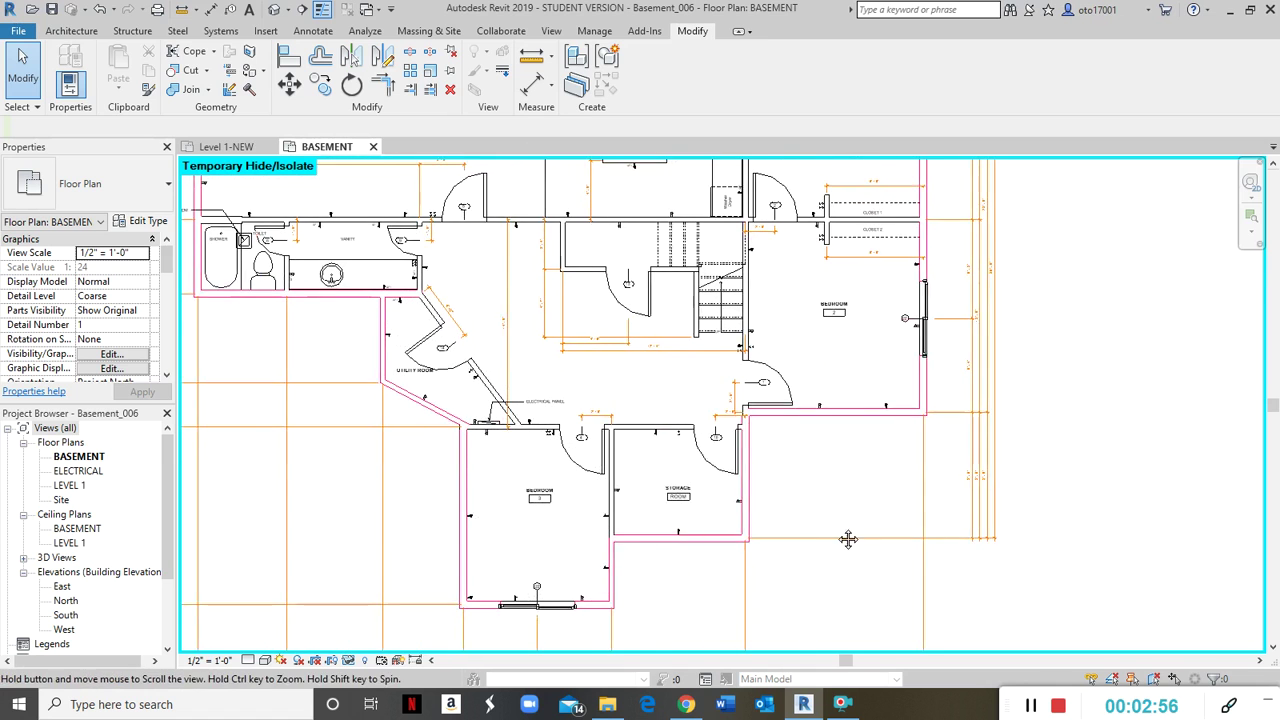
pyautogui.rightClick(604, 427)
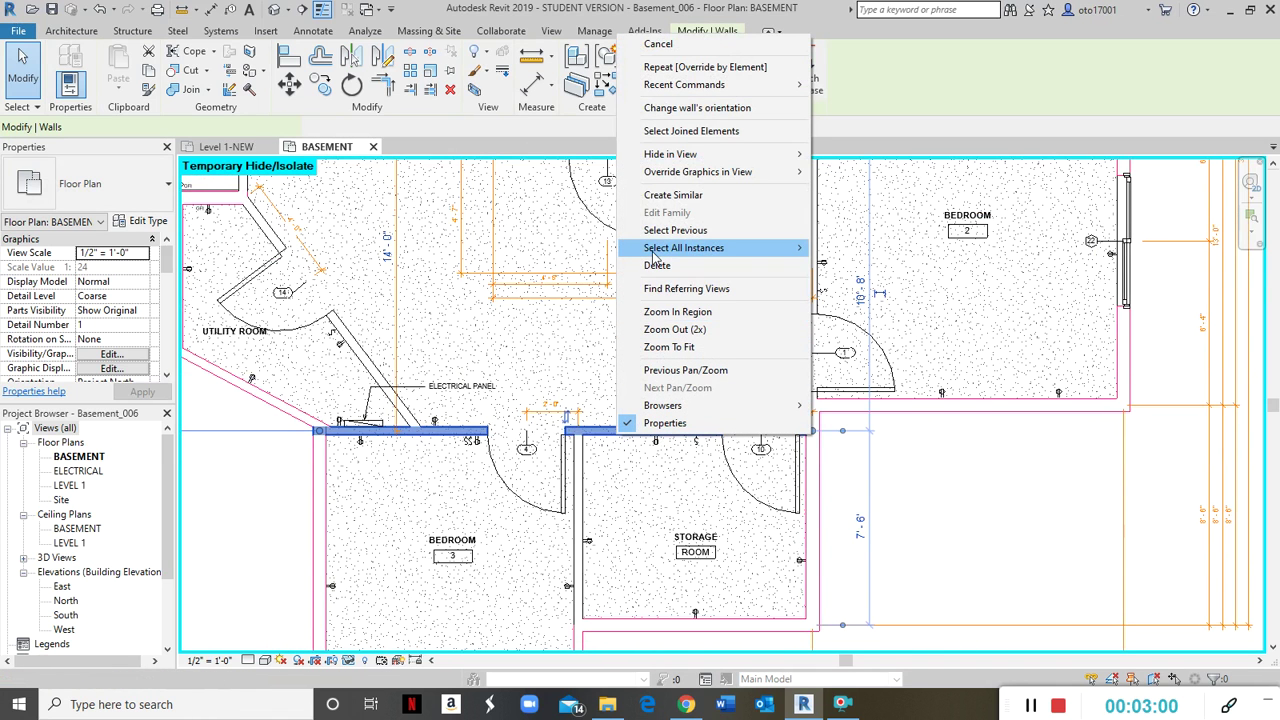
pyautogui.moveTo(655, 252)
pyautogui.click(866, 248)
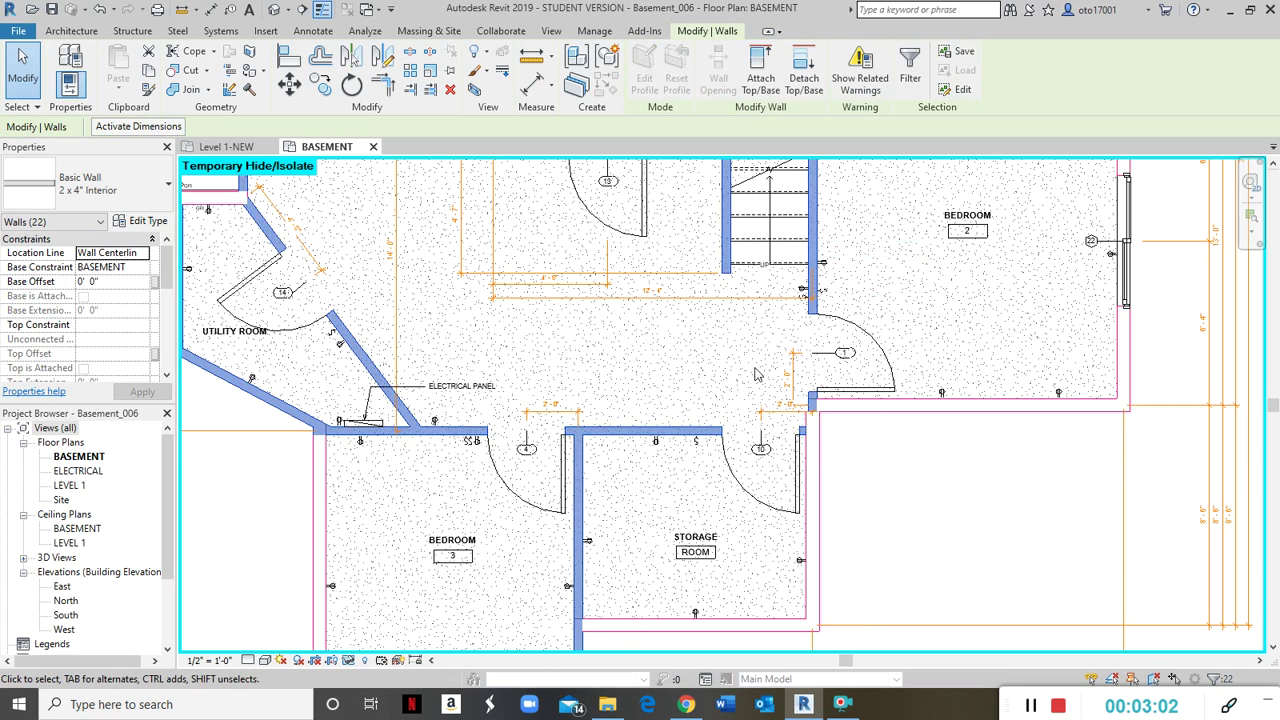
# Step: Remove the split-off bedroom 3 wall segment and the utility room's two outer walls from the selection
pyautogui.scroll(-1, 716, 424)
pyautogui.keyDown('shift'); pyautogui.click(626, 592); pyautogui.keyUp('shift')
pyautogui.keyDown('shift'); pyautogui.click(440, 415); pyautogui.keyUp('shift')
pyautogui.keyDown('shift'); pyautogui.click(361, 348); pyautogui.keyUp('shift')
pyautogui.scroll(-3, 361, 348)
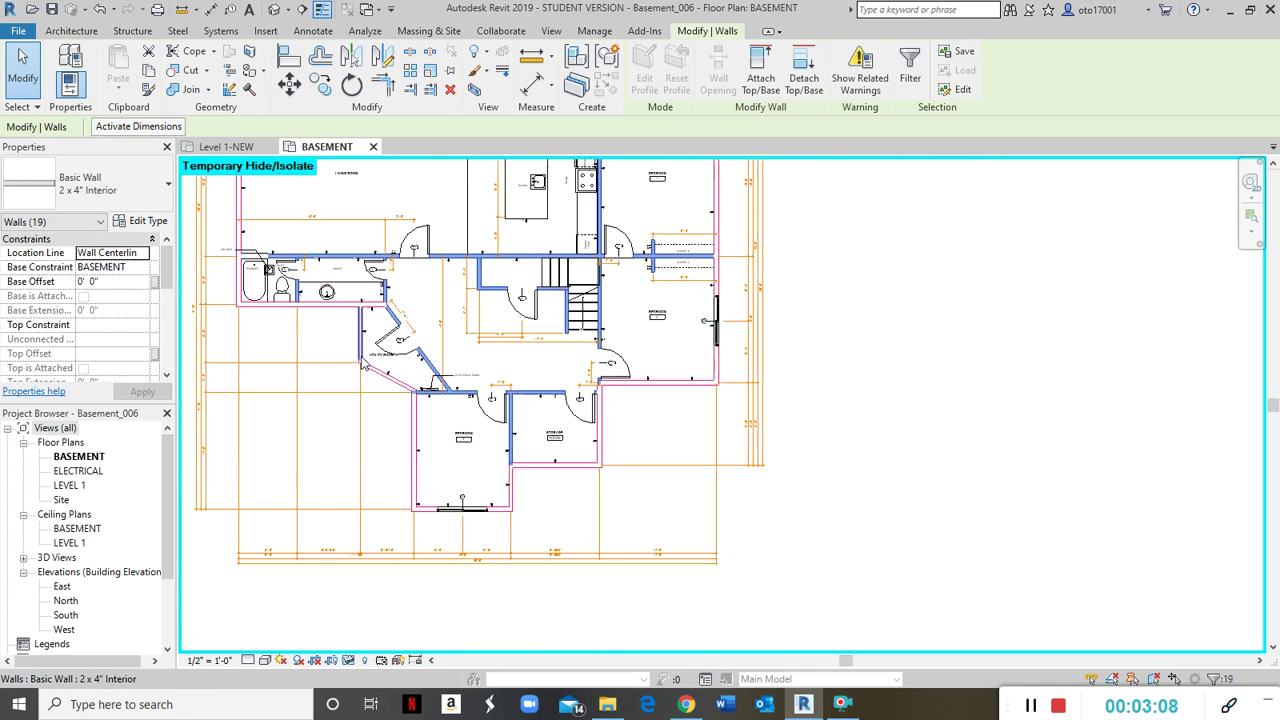
pyautogui.moveTo(558, 454); pyautogui.dragTo(614, 496, button='middle')
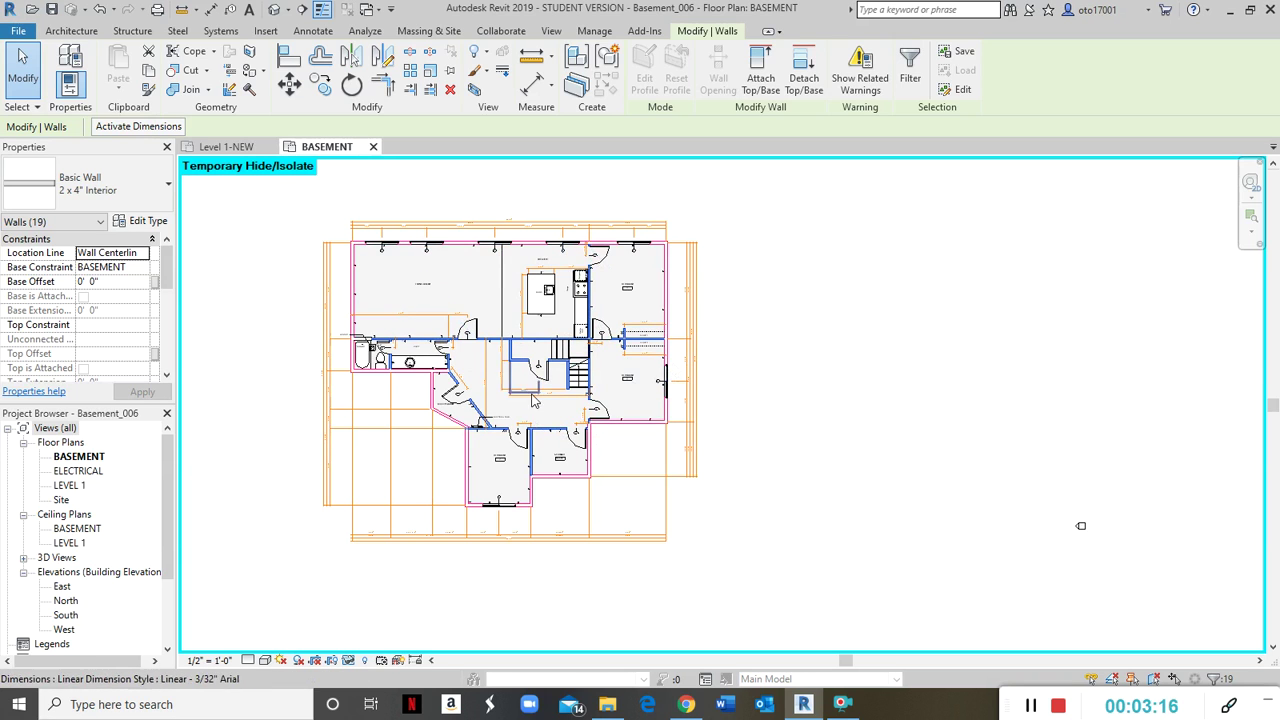
# Step: Override the selected interior walls' cut line color in this view with Blue and clear the selection
pyautogui.rightClick(528, 345)
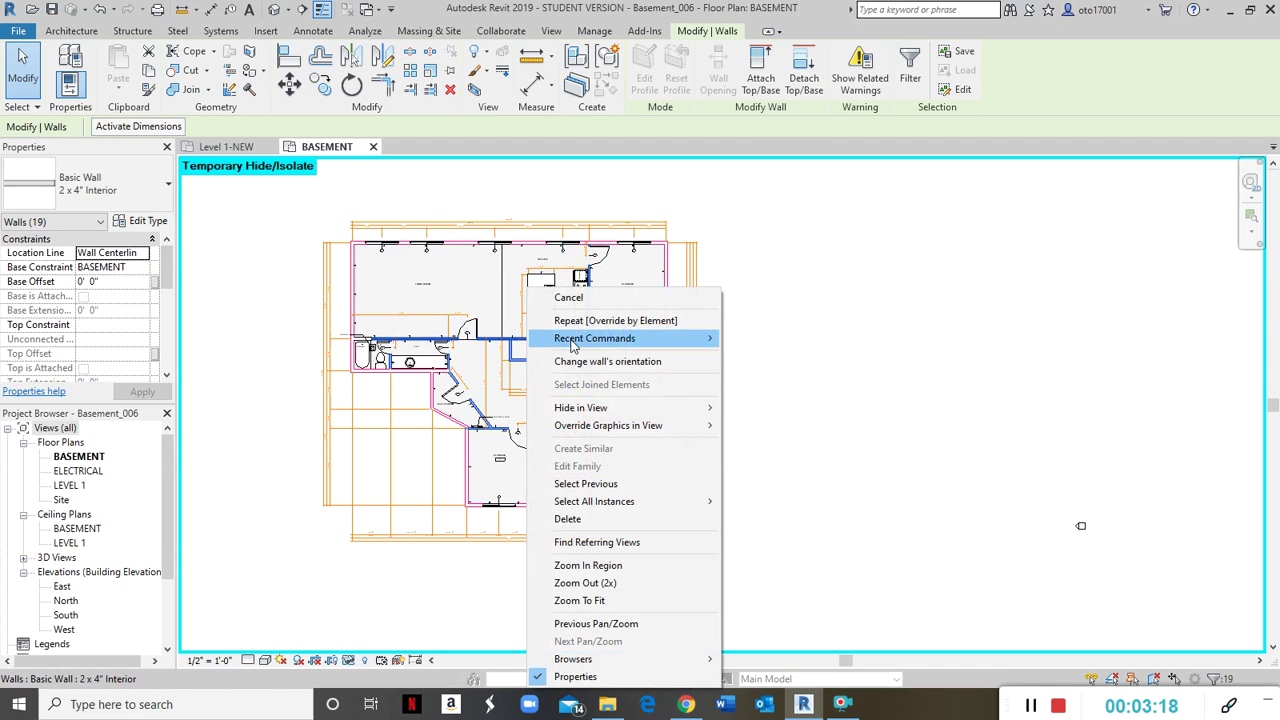
pyautogui.moveTo(612, 428)
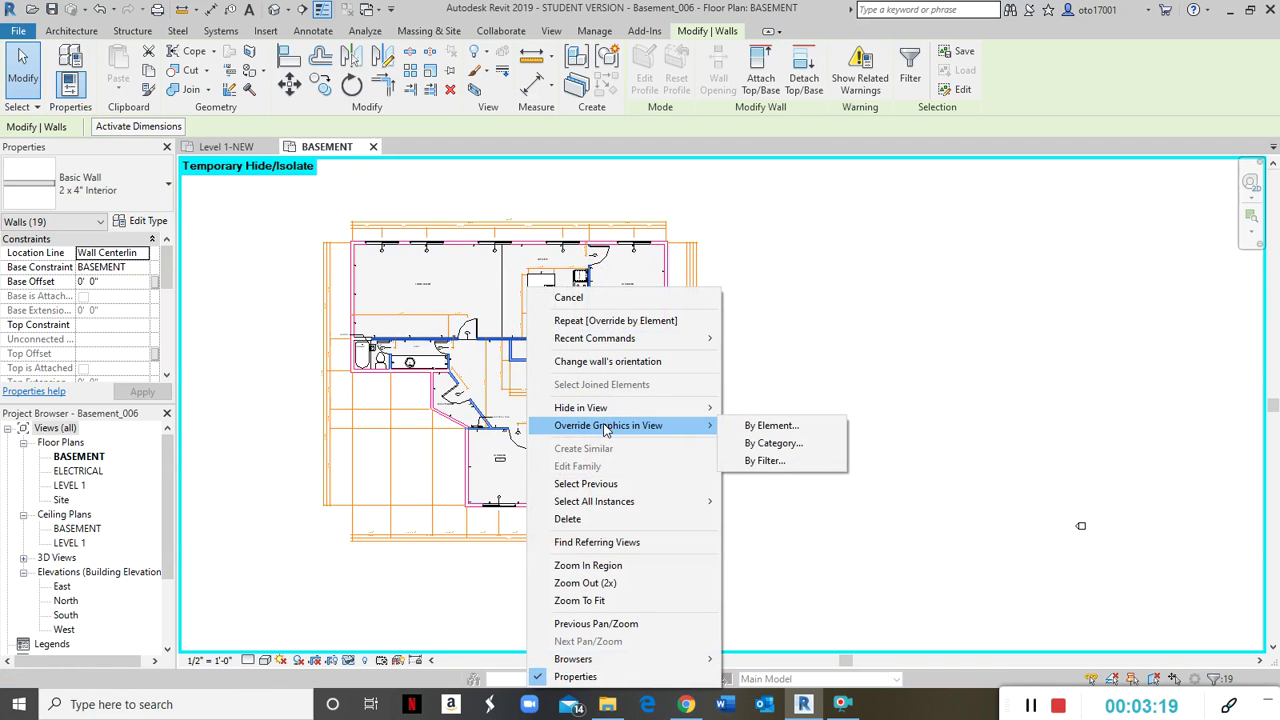
pyautogui.click(755, 425)
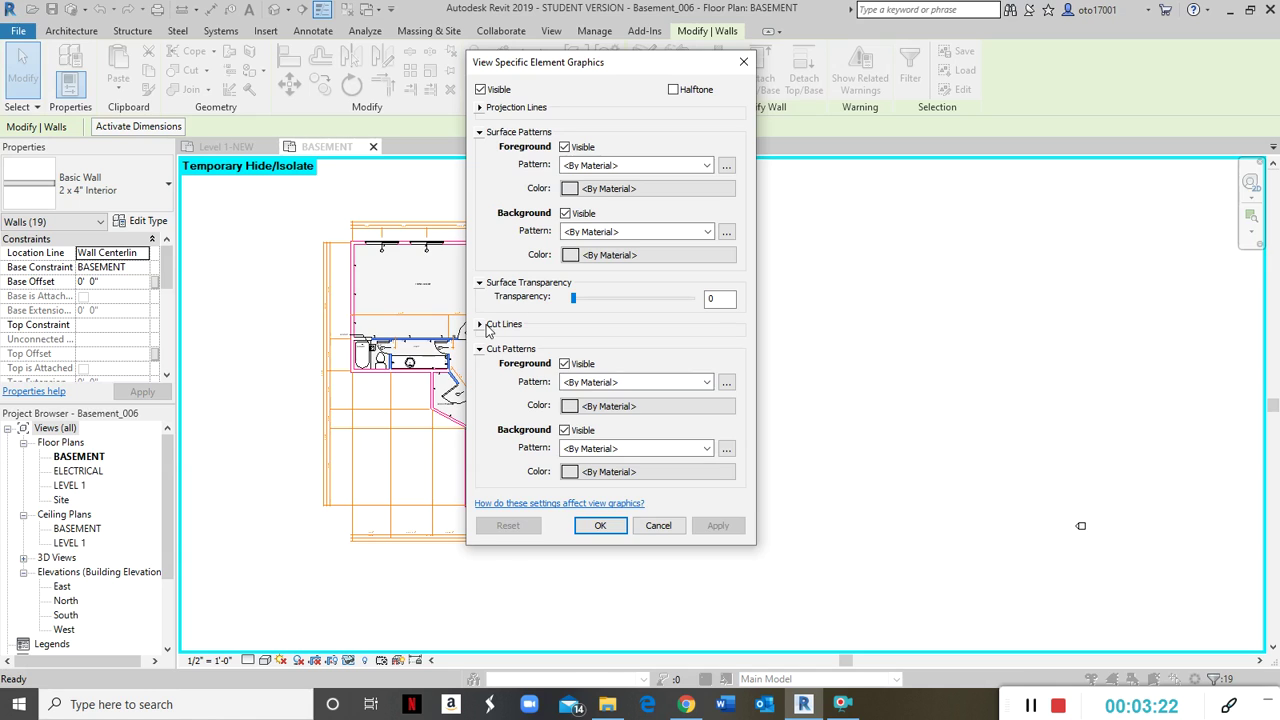
pyautogui.click(481, 325)
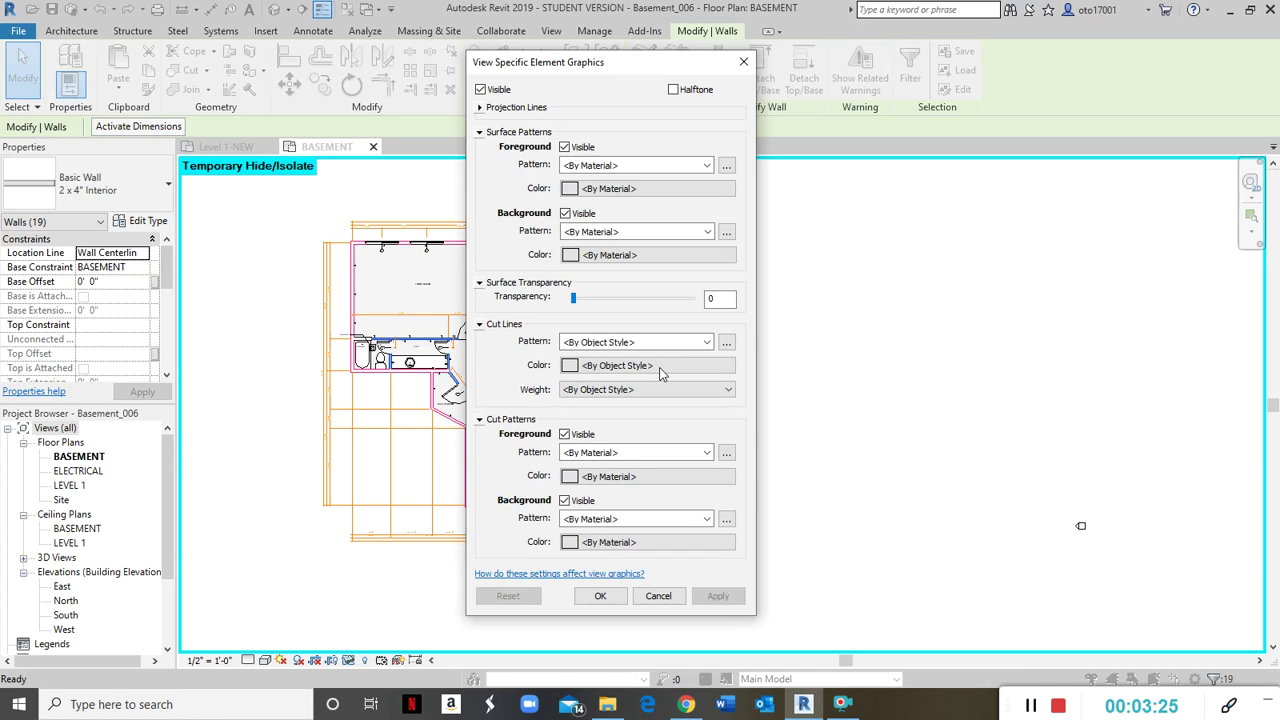
pyautogui.click(602, 368)
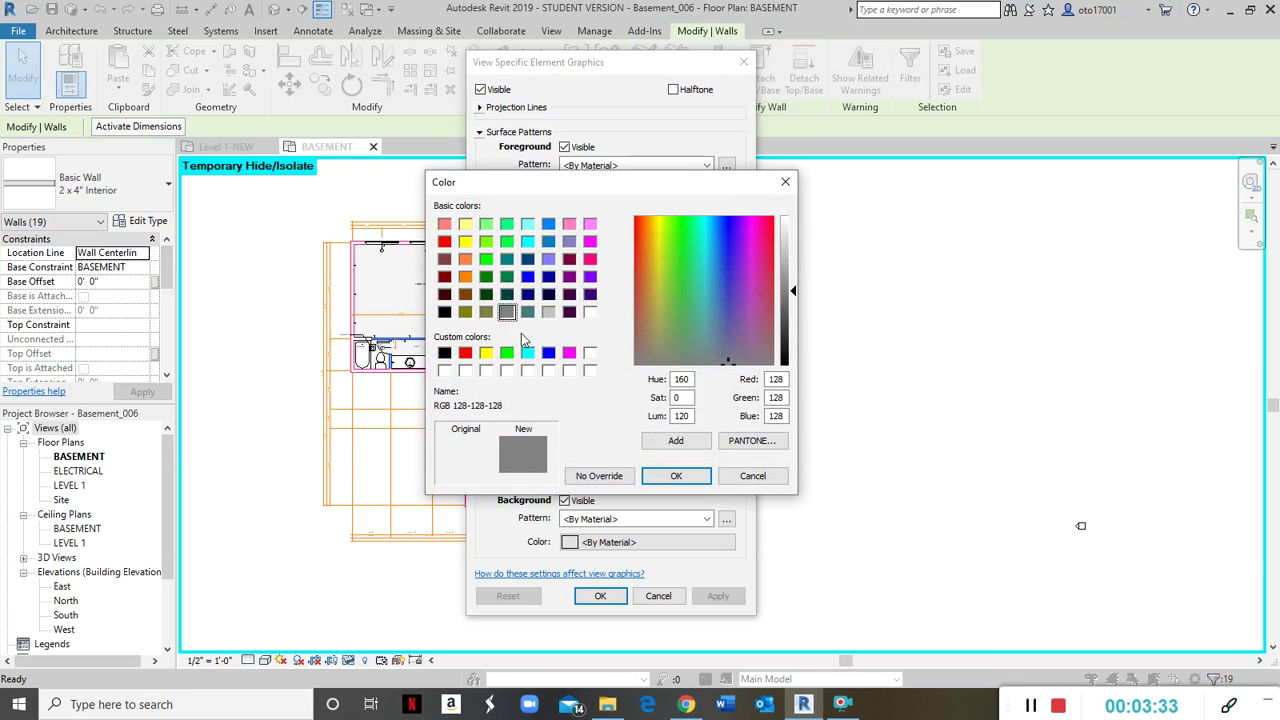
pyautogui.click(529, 279)
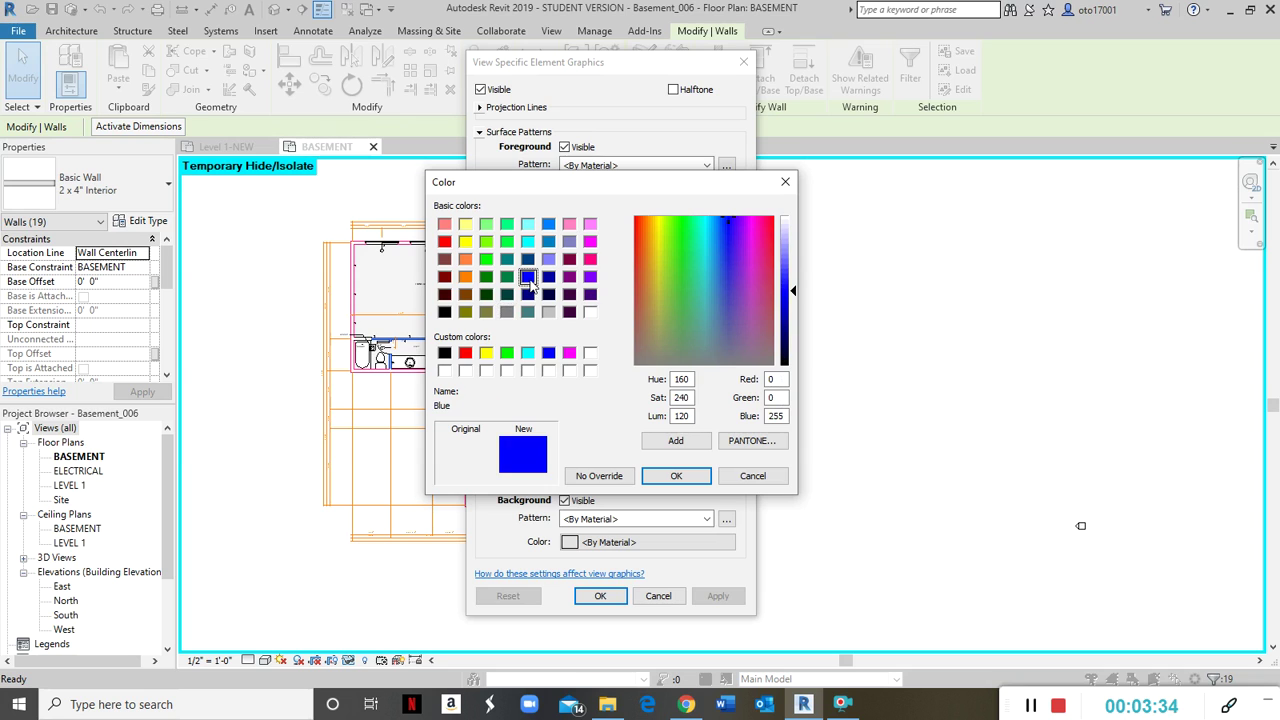
pyautogui.click(678, 477)
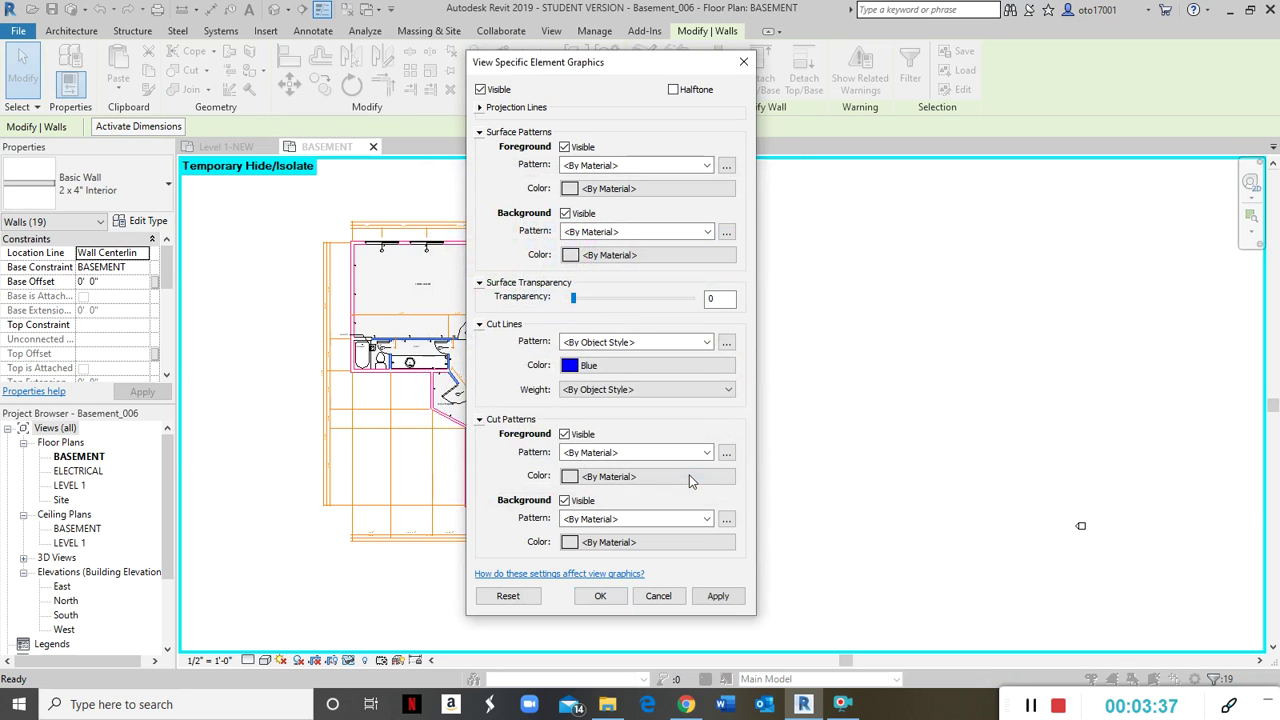
pyautogui.click(716, 597)
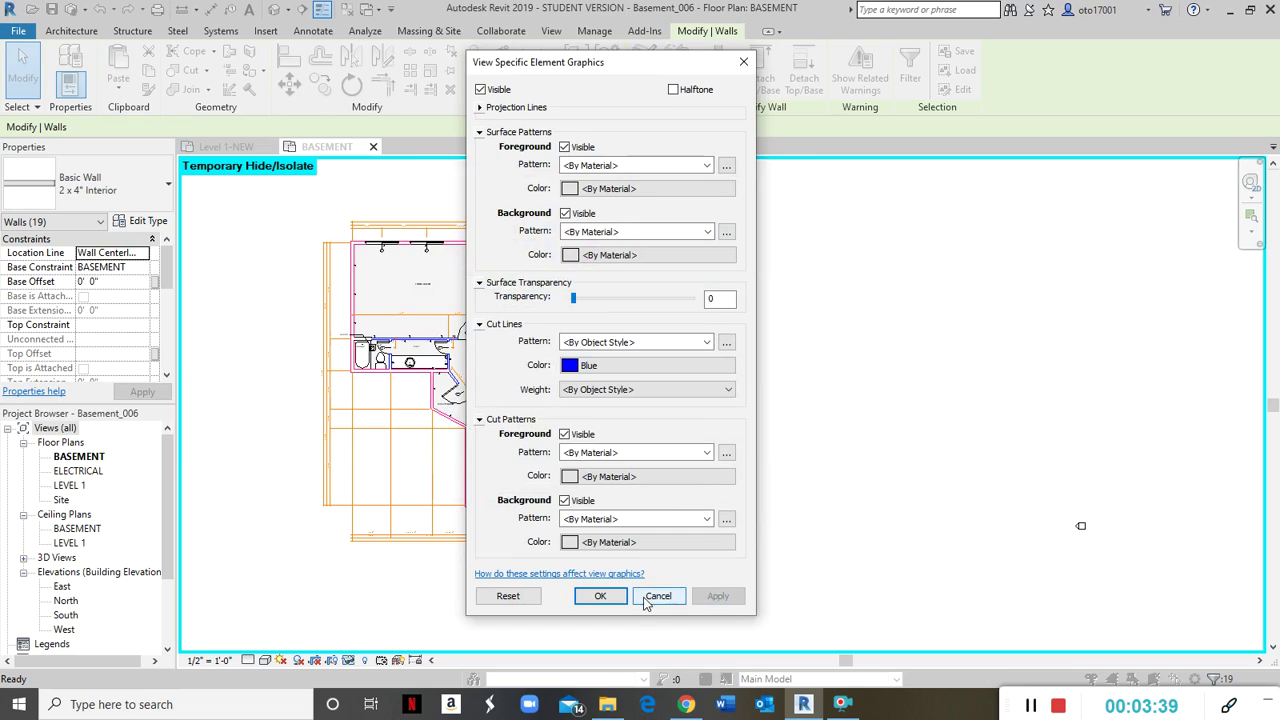
pyautogui.click(600, 596)
pyautogui.click(257, 414)
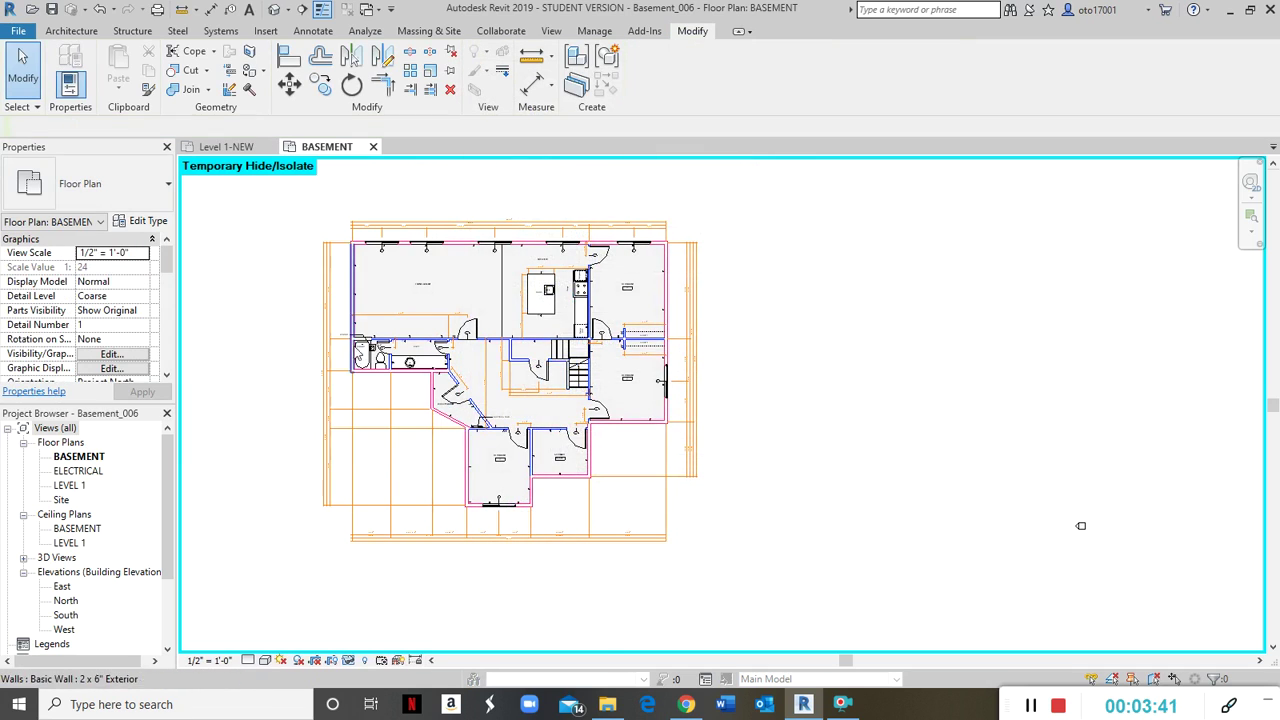
# Step: Select all Single-Flush 36" x 84" doors visible in the view, starting from the living room door above the vanity
pyautogui.scroll(4, 380, 345)
pyautogui.scroll(3, 634, 332)
pyautogui.scroll(-3, 678, 497)
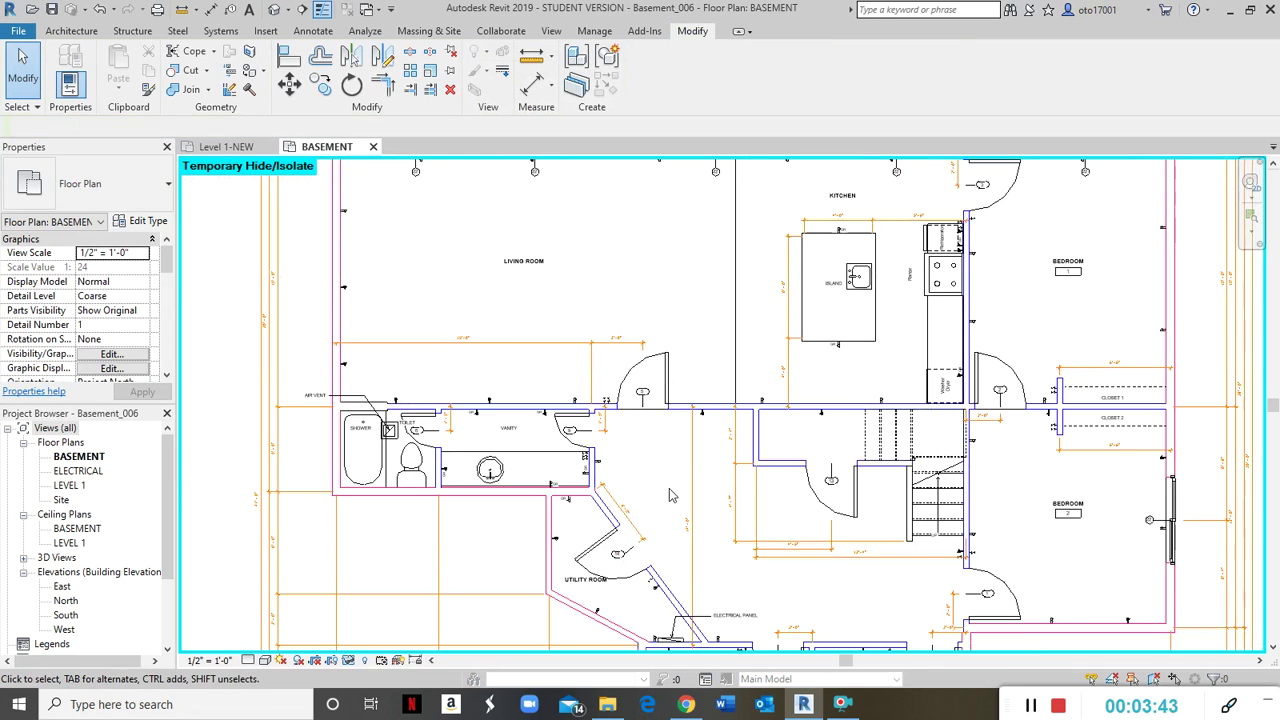
pyautogui.scroll(3, 661, 483)
pyautogui.moveTo(661, 483); pyautogui.dragTo(833, 463, button='middle')
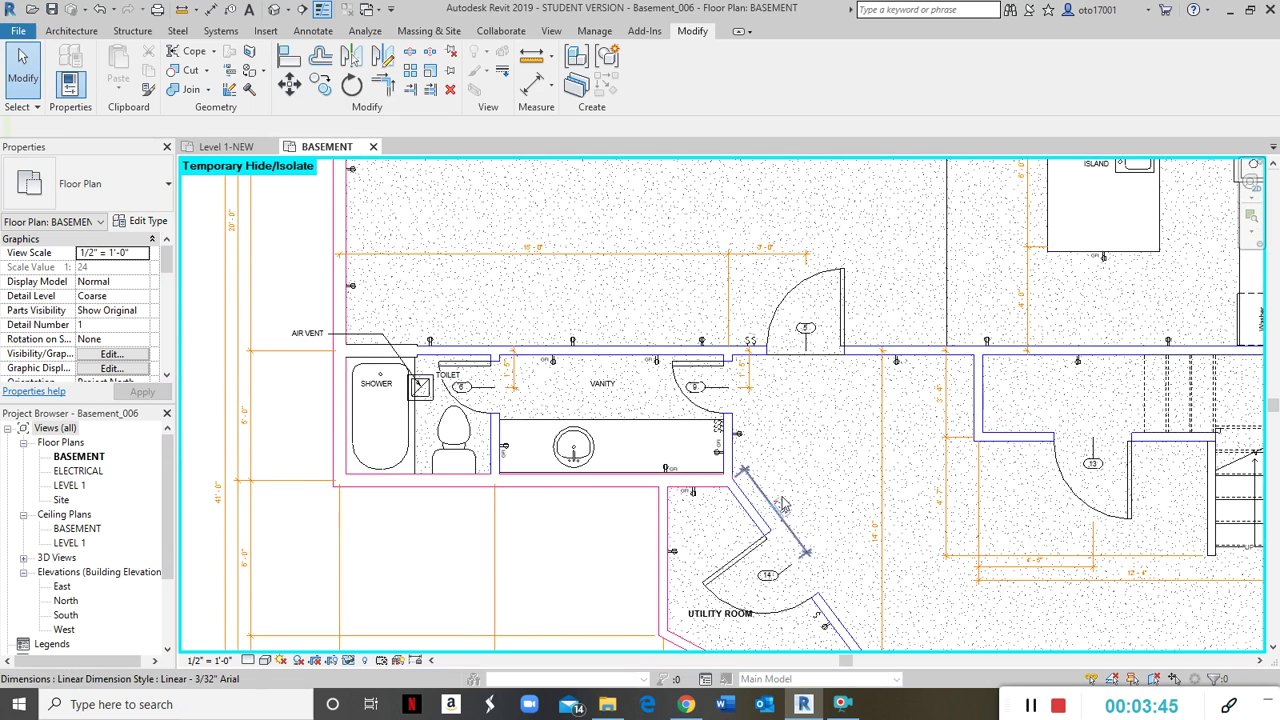
pyautogui.rightClick(845, 316)
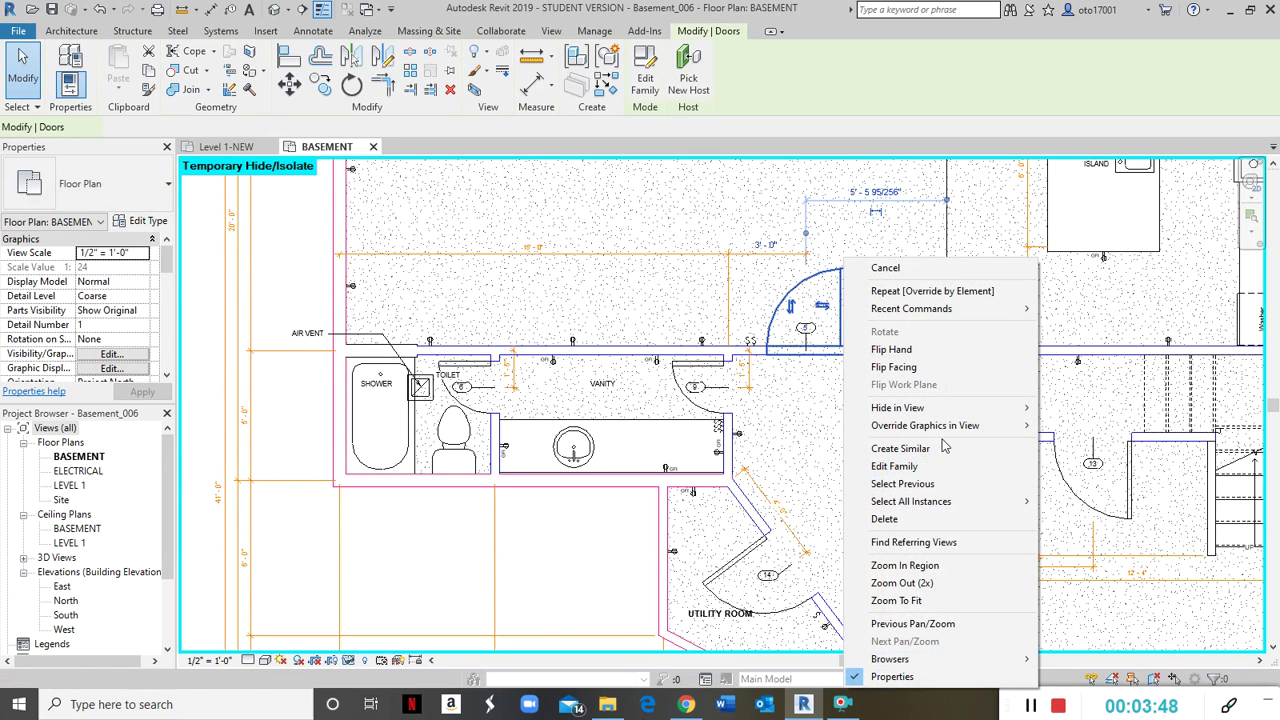
pyautogui.moveTo(955, 505)
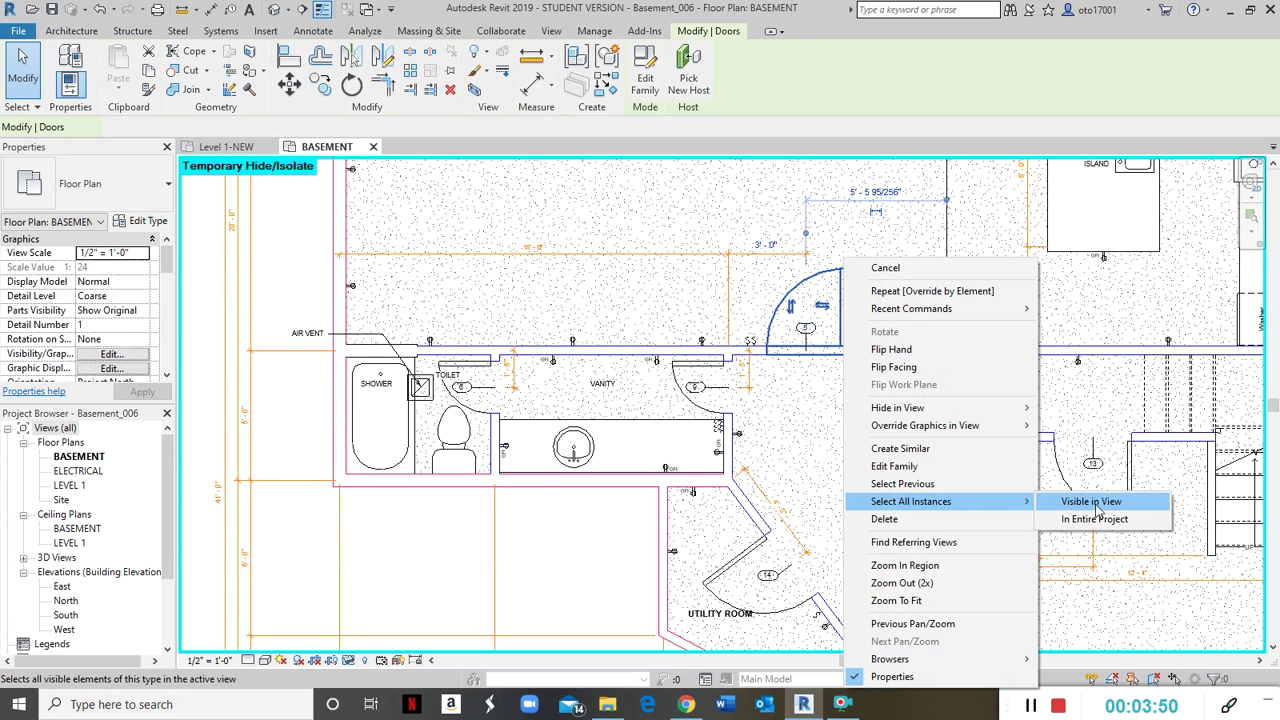
pyautogui.click(1091, 502)
# Step: Override the selected 36" x 84" doors' cut line color in this view with Red and clear the selection
pyautogui.scroll(-5, 893, 510)
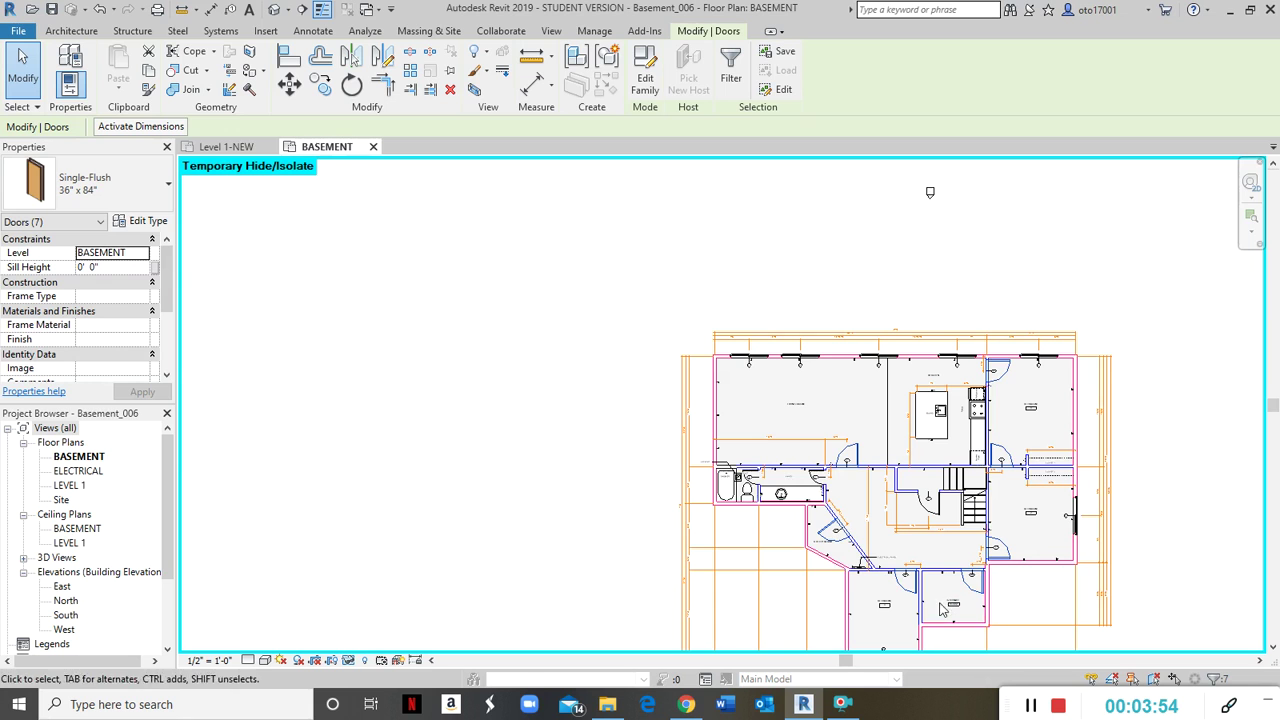
pyautogui.scroll(2, 826, 484)
pyautogui.scroll(4, 827, 484)
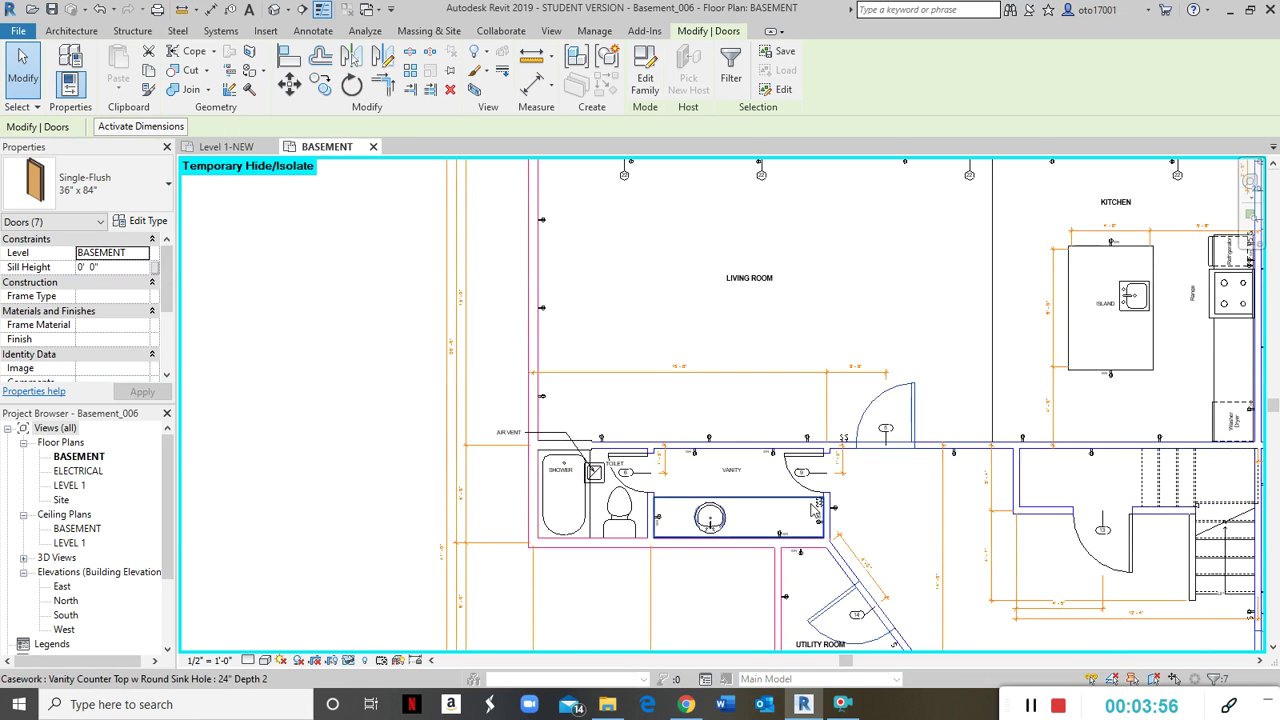
pyautogui.scroll(1, 757, 475)
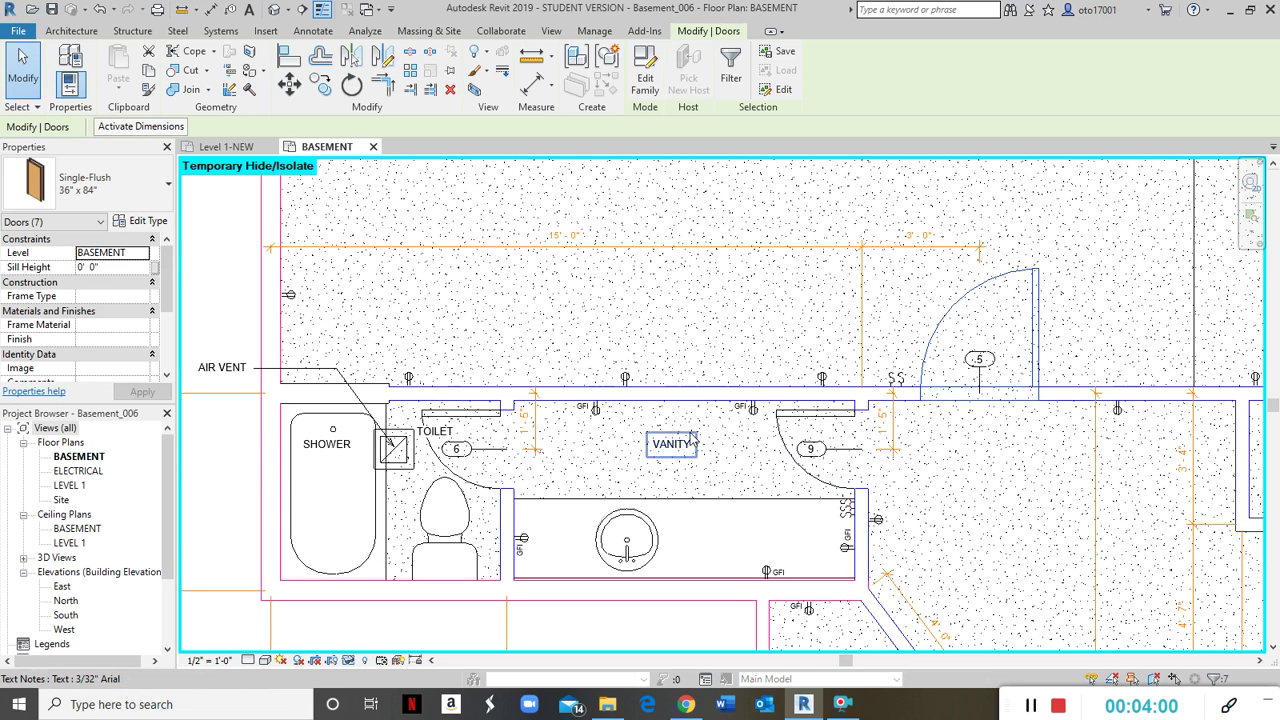
pyautogui.scroll(-5, 688, 440)
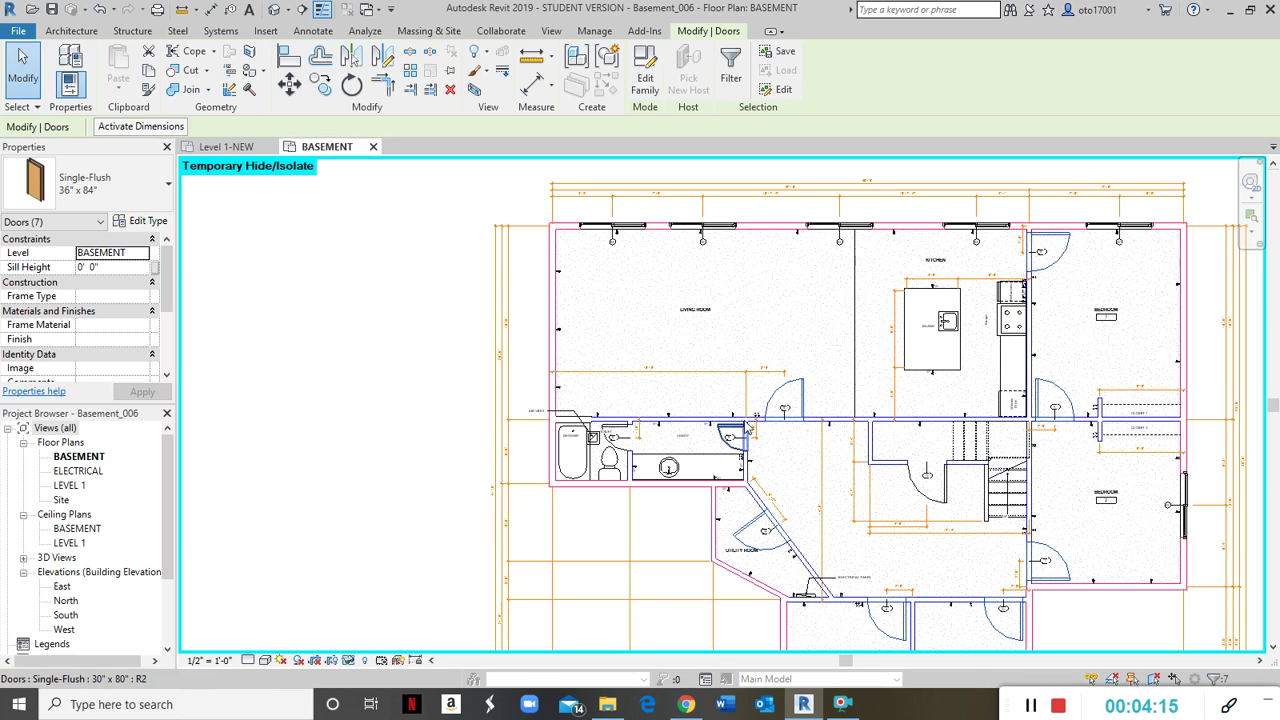
pyautogui.rightClick(803, 402)
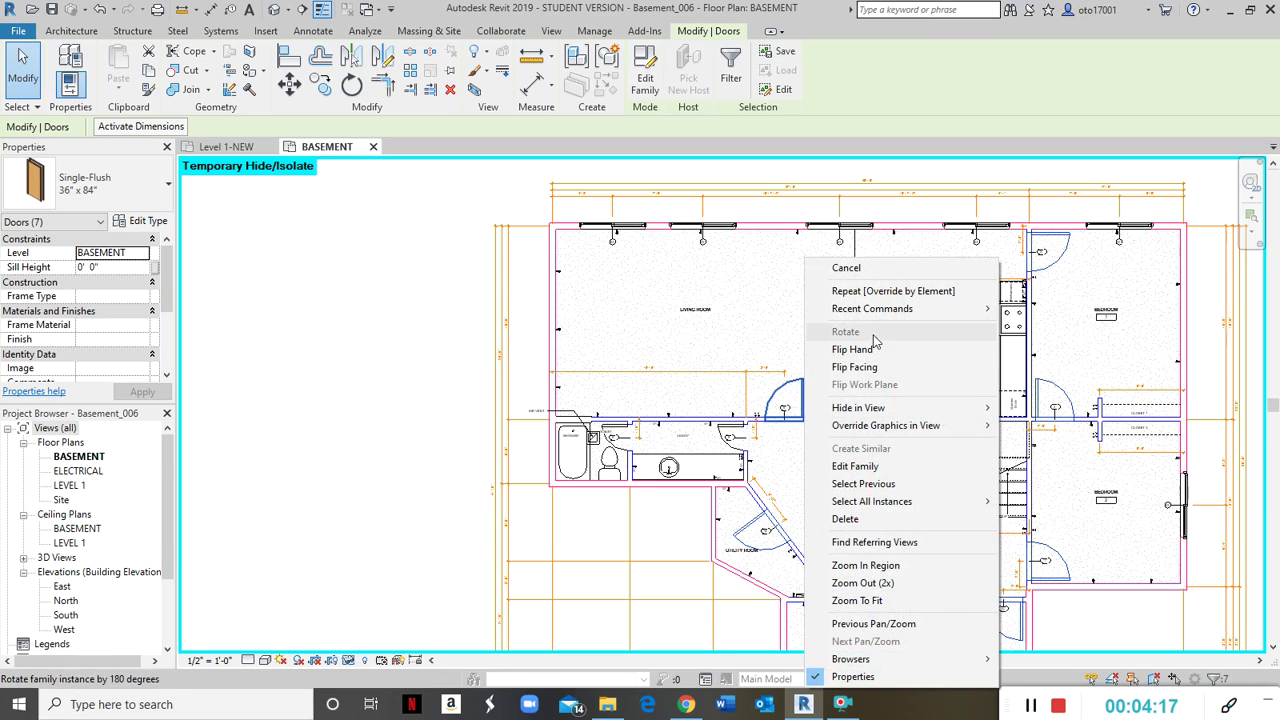
pyautogui.moveTo(911, 434)
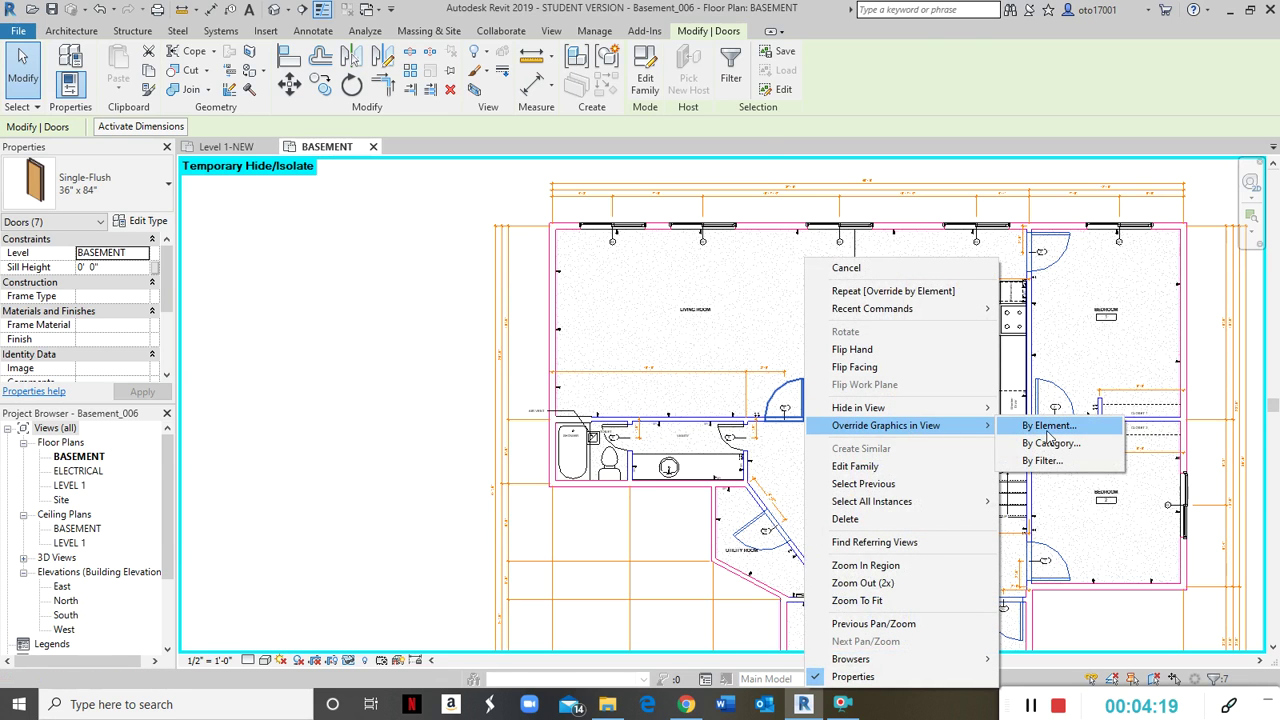
pyautogui.click(1047, 429)
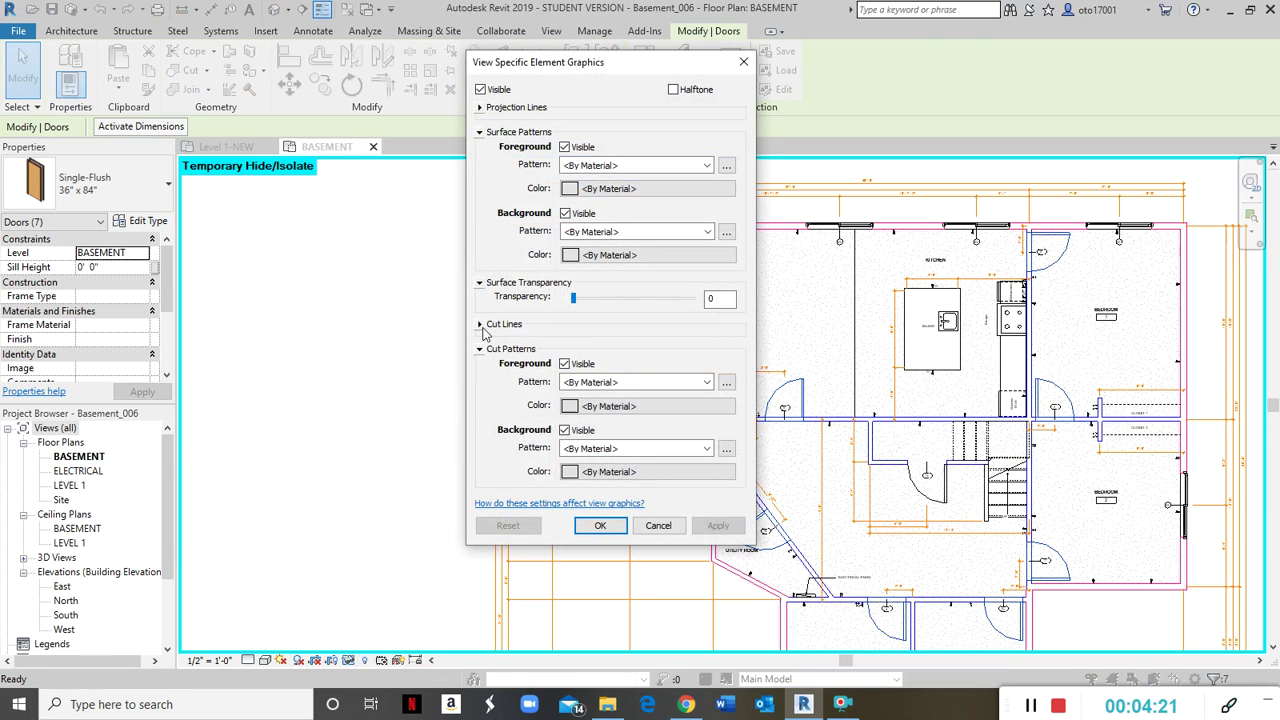
pyautogui.click(478, 325)
pyautogui.click(602, 364)
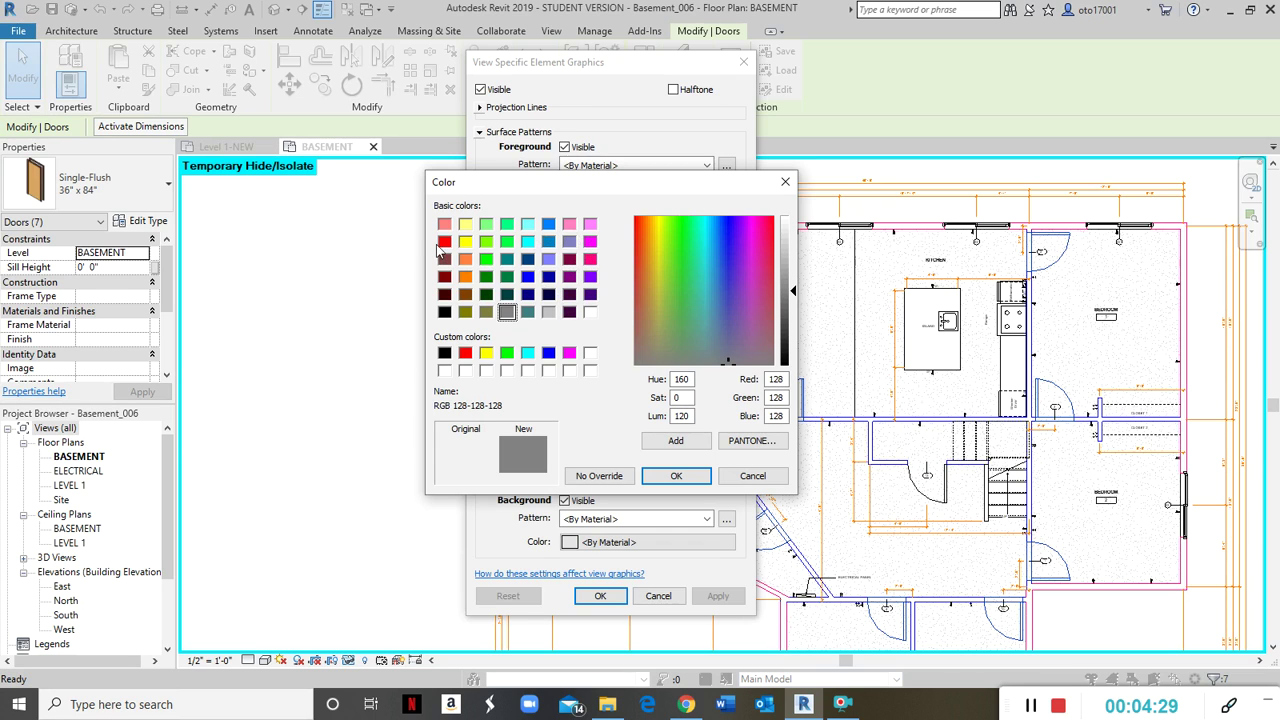
pyautogui.click(444, 241)
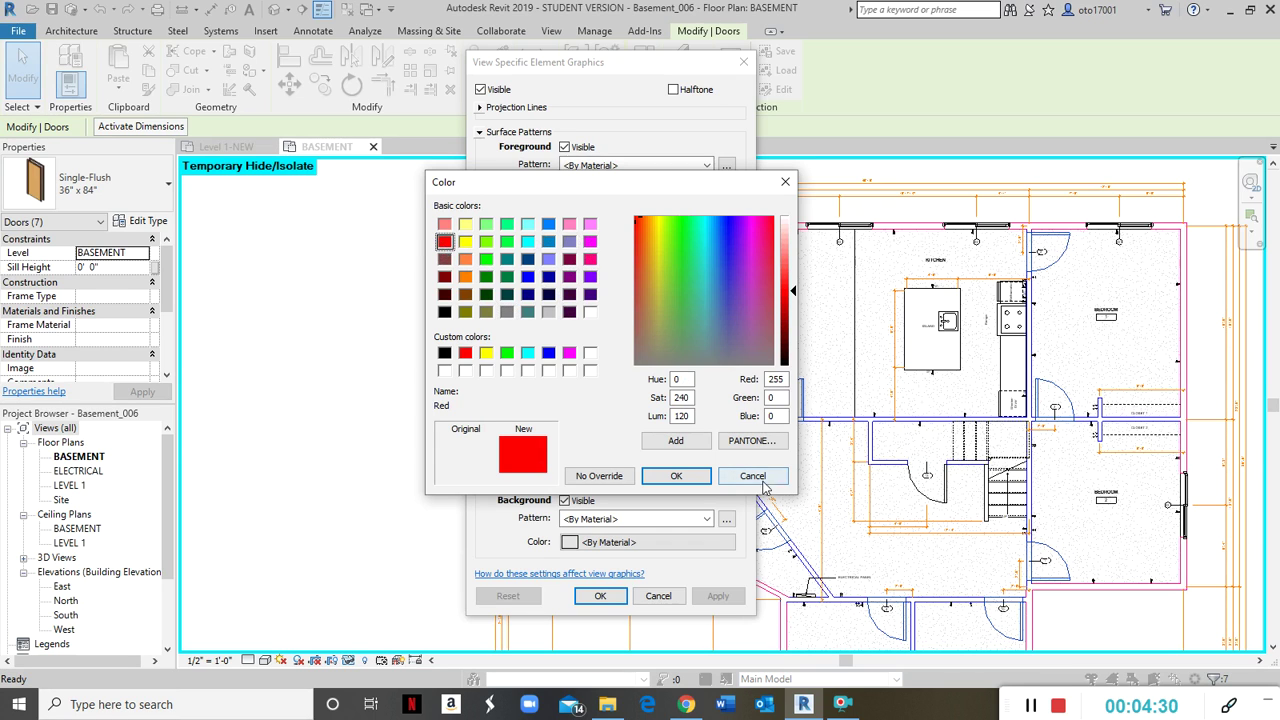
pyautogui.click(676, 476)
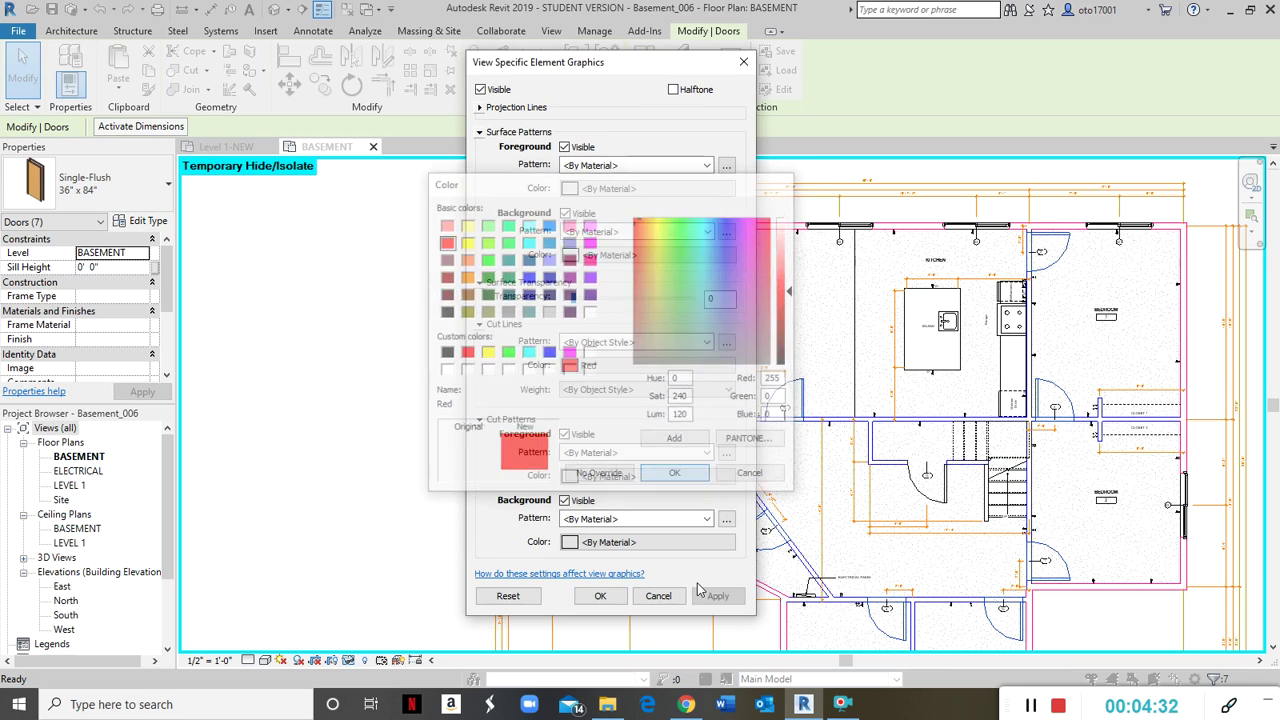
pyautogui.click(718, 596)
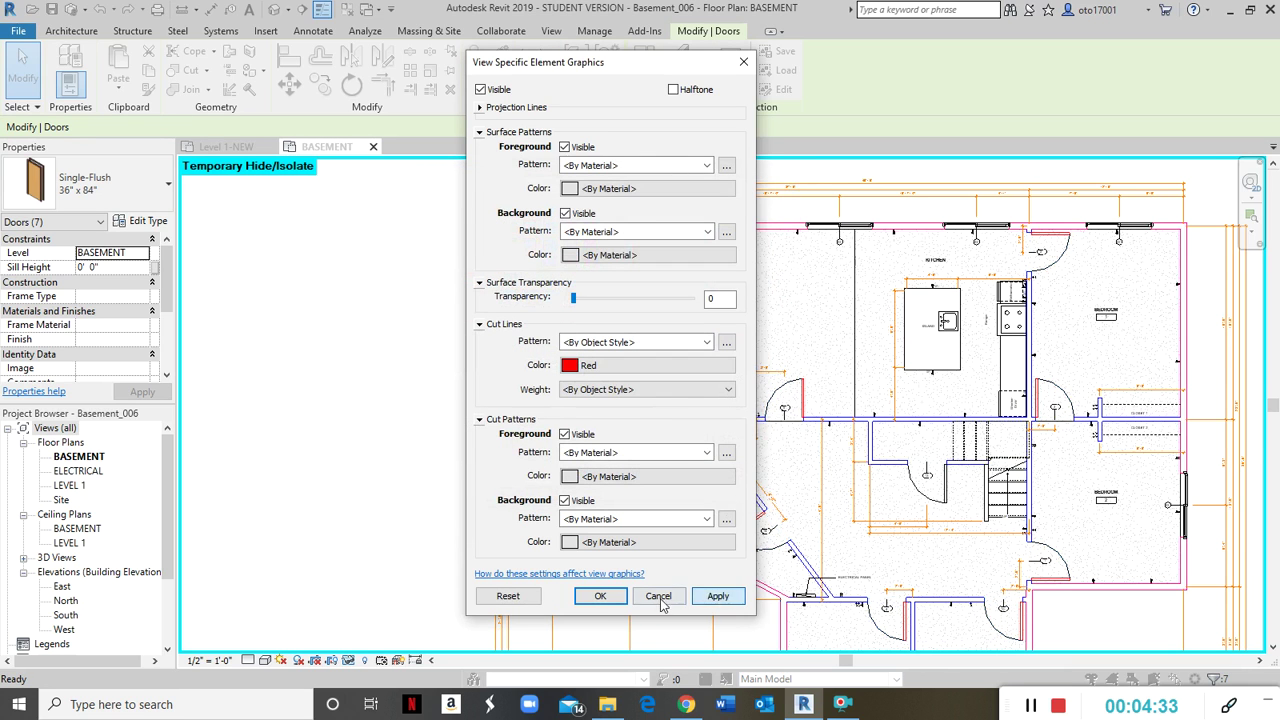
pyautogui.click(601, 596)
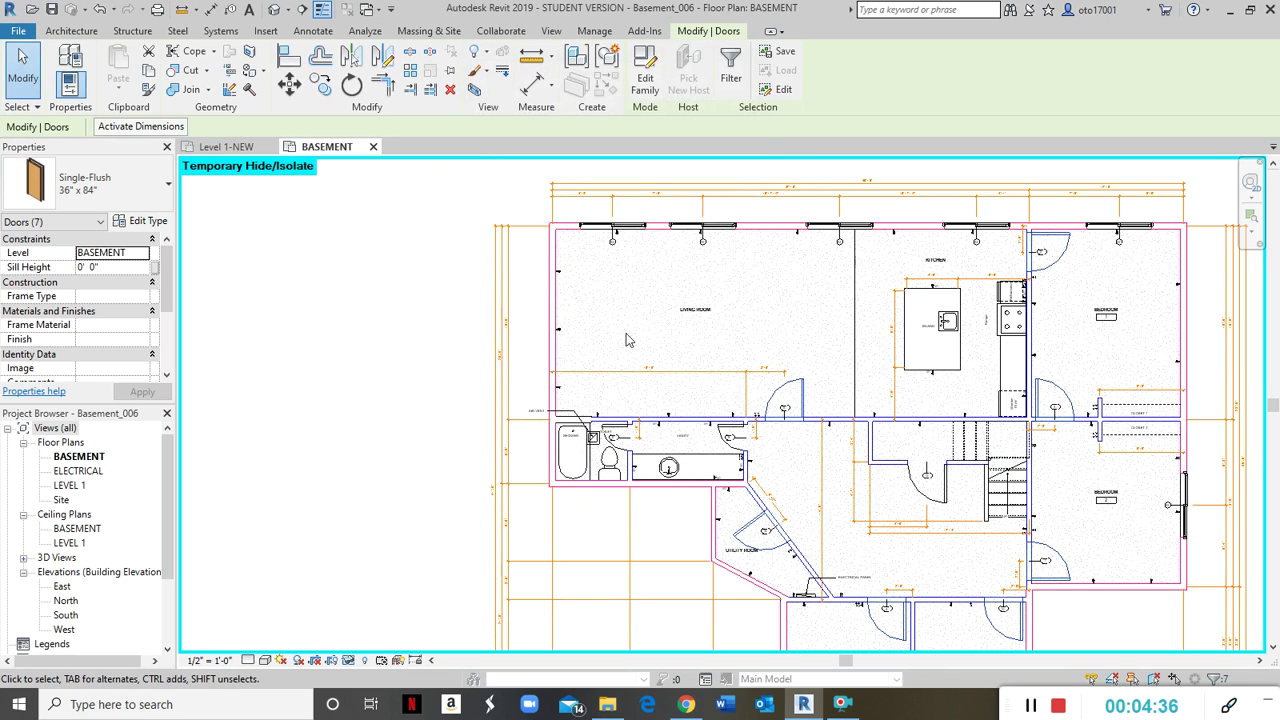
pyautogui.click(629, 337)
# Step: Examine how the color override affects the door panels and swings around the living room, utility room and vanity
pyautogui.scroll(5, 842, 428)
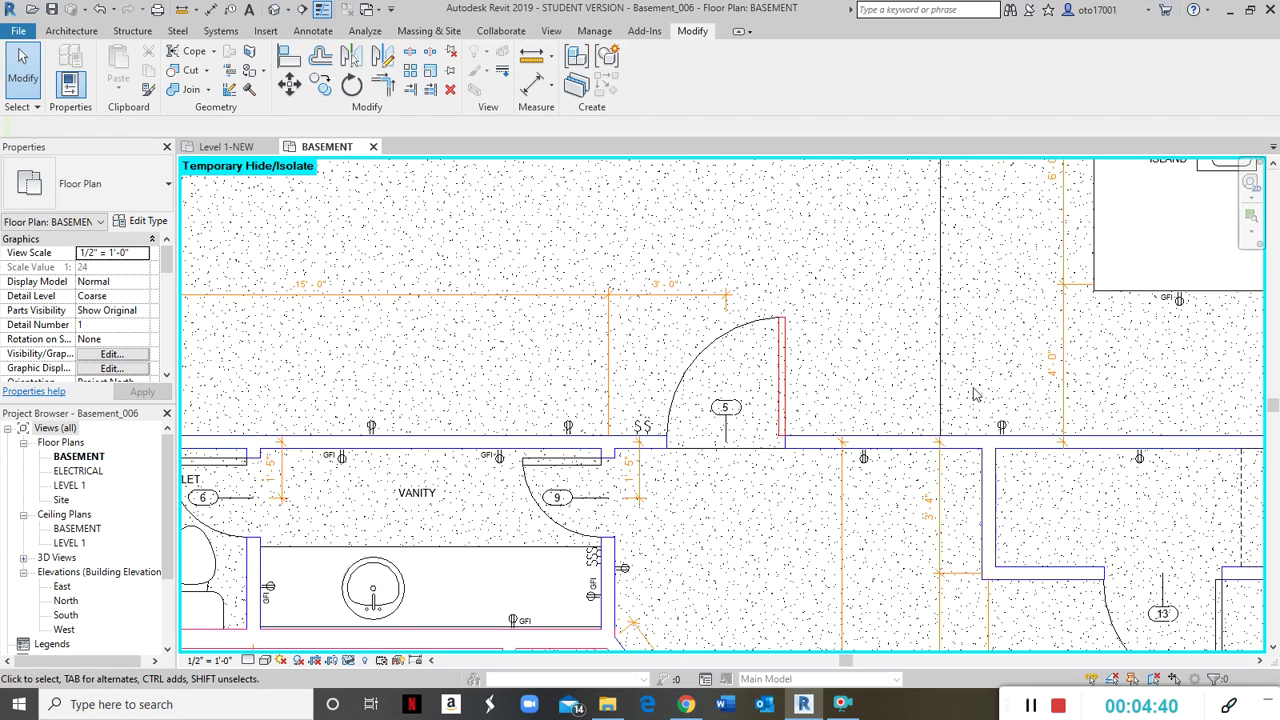
pyautogui.scroll(-2, 903, 369)
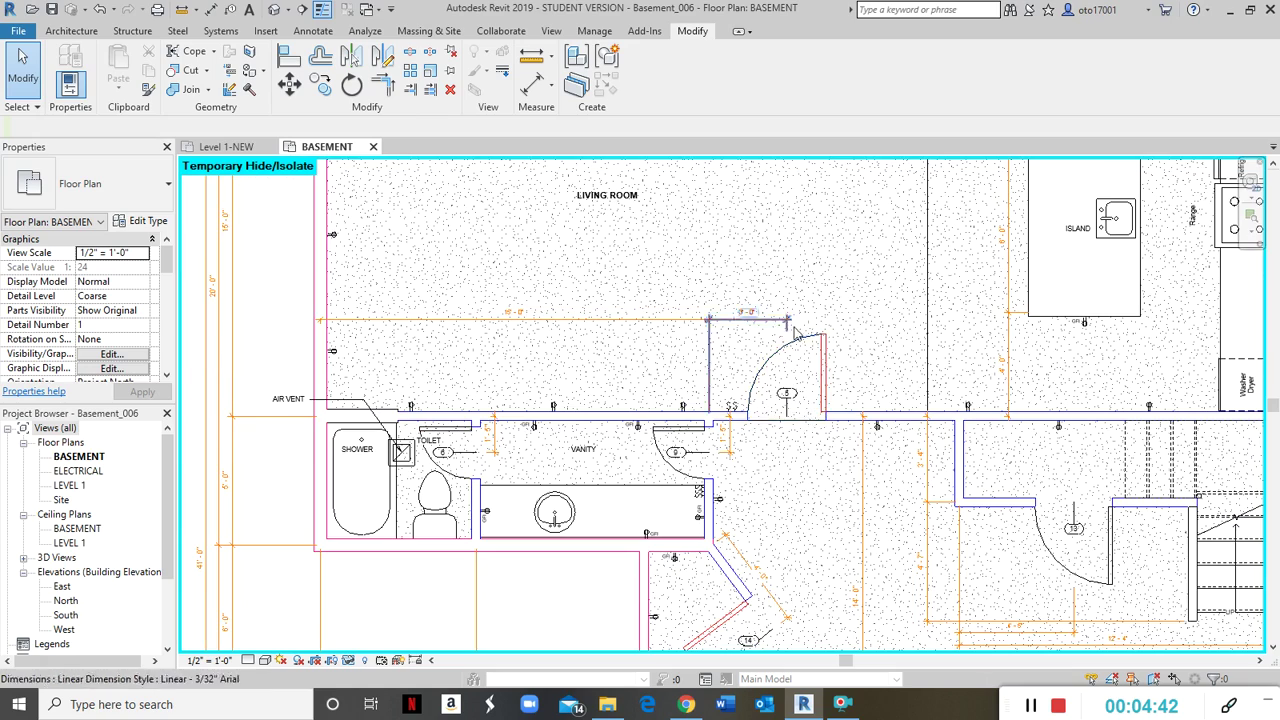
pyautogui.scroll(-3, 781, 347)
pyautogui.scroll(2, 912, 642)
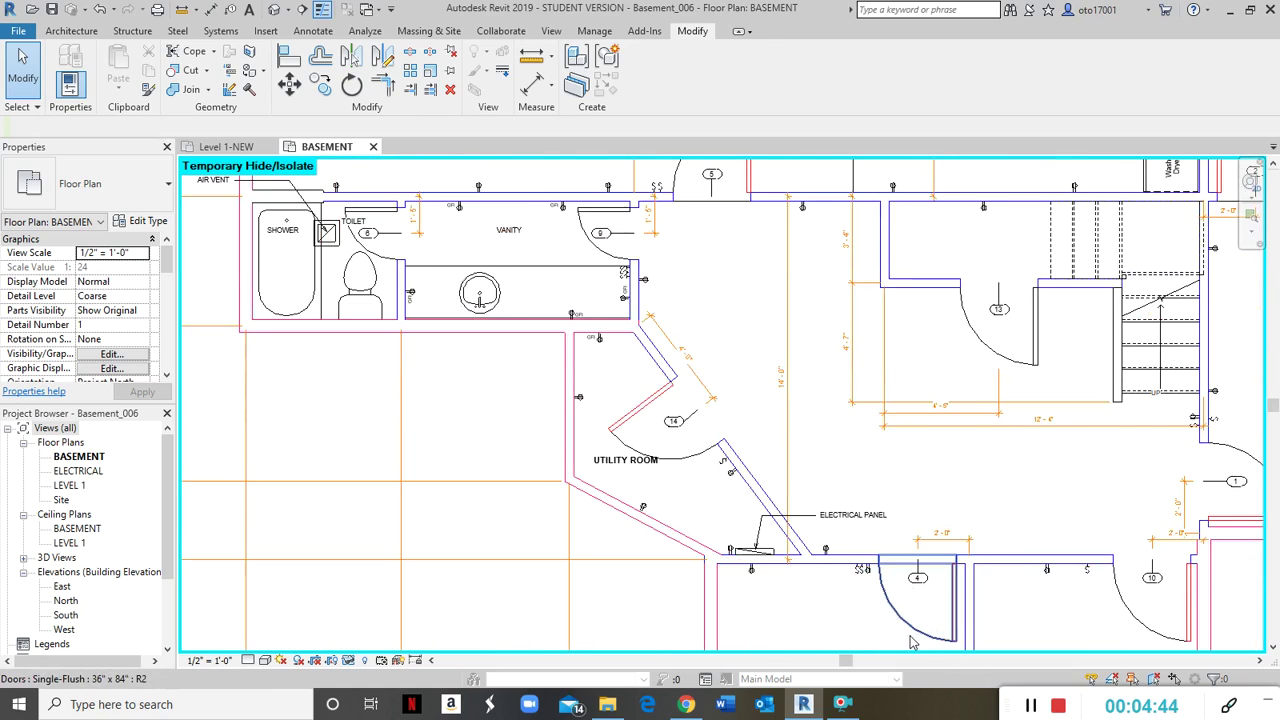
pyautogui.scroll(-2, 797, 421)
pyautogui.scroll(3, 728, 338)
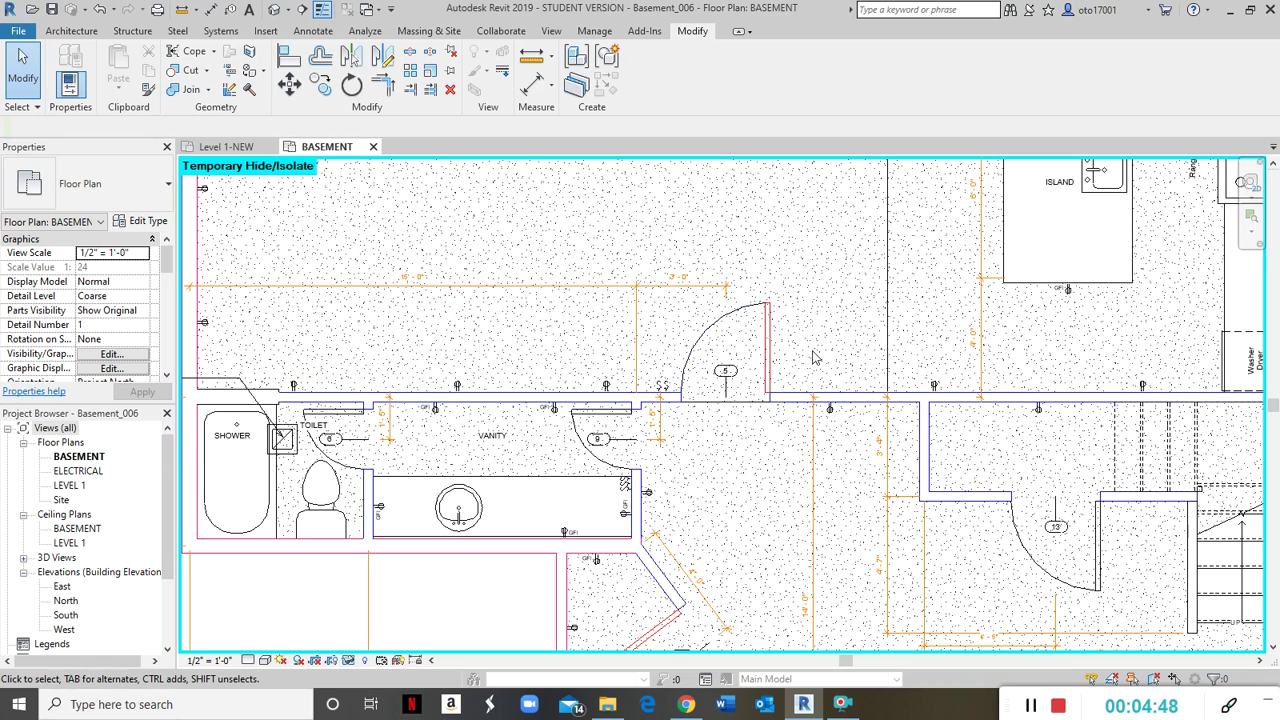
pyautogui.scroll(3, 830, 340)
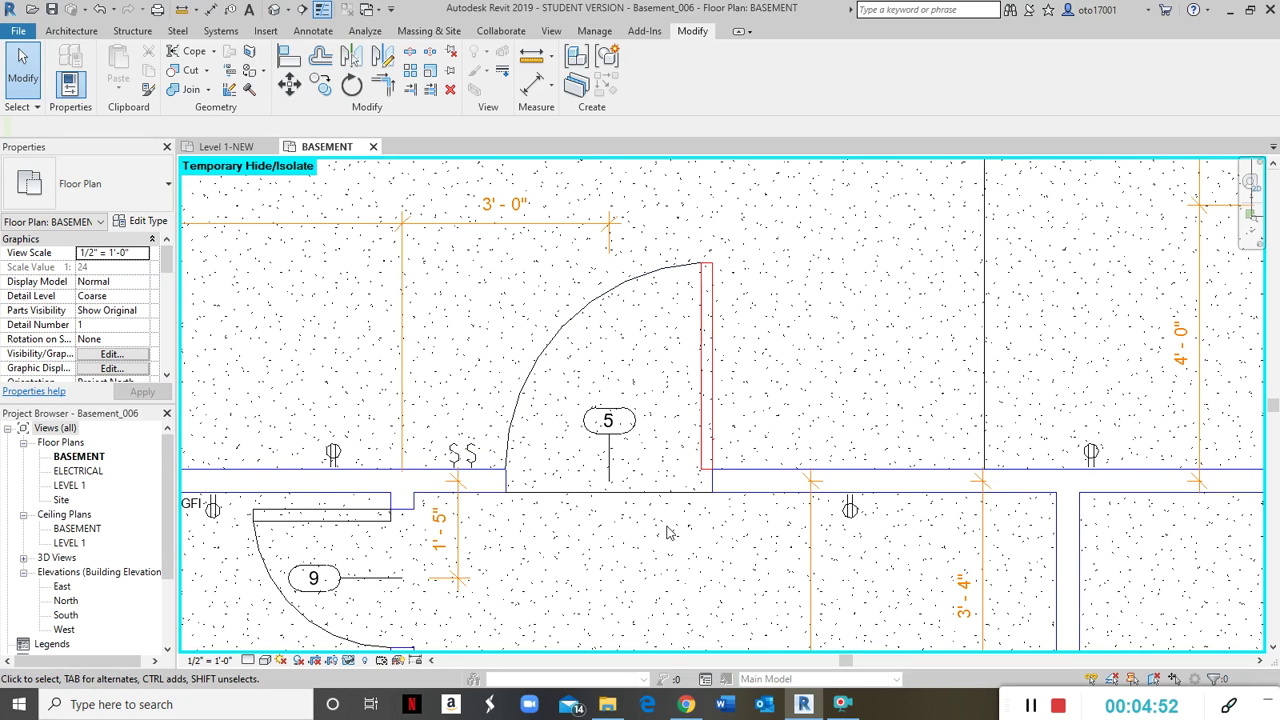
# Step: Check the living room door's element graphics override settings in this view and close them without changes
pyautogui.click(666, 491)
pyautogui.rightClick(665, 490)
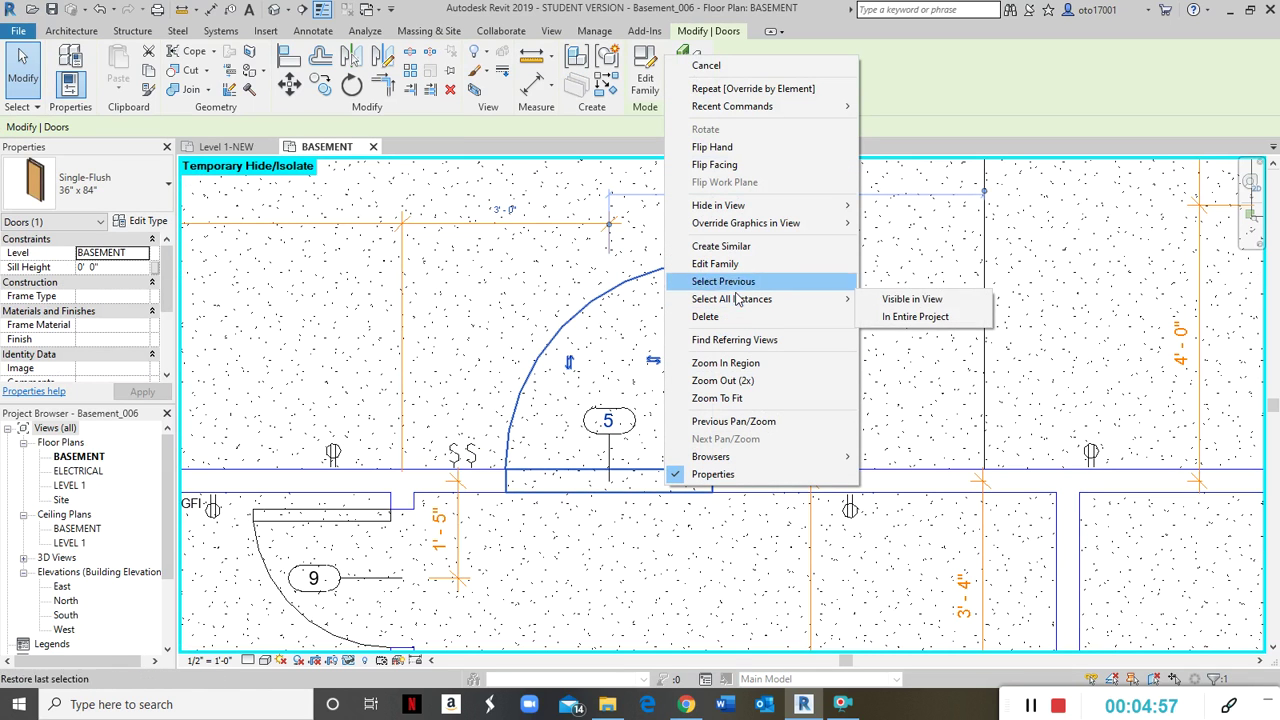
pyautogui.moveTo(733, 213)
pyautogui.moveTo(770, 223)
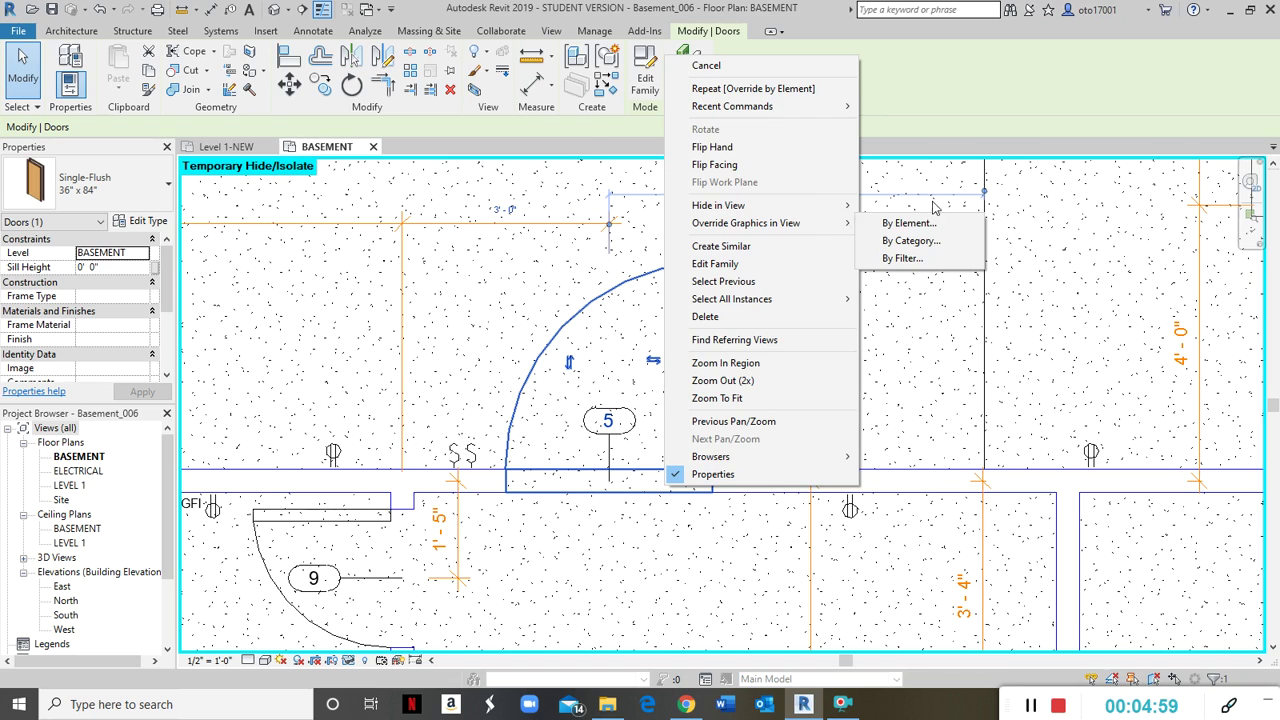
pyautogui.click(932, 223)
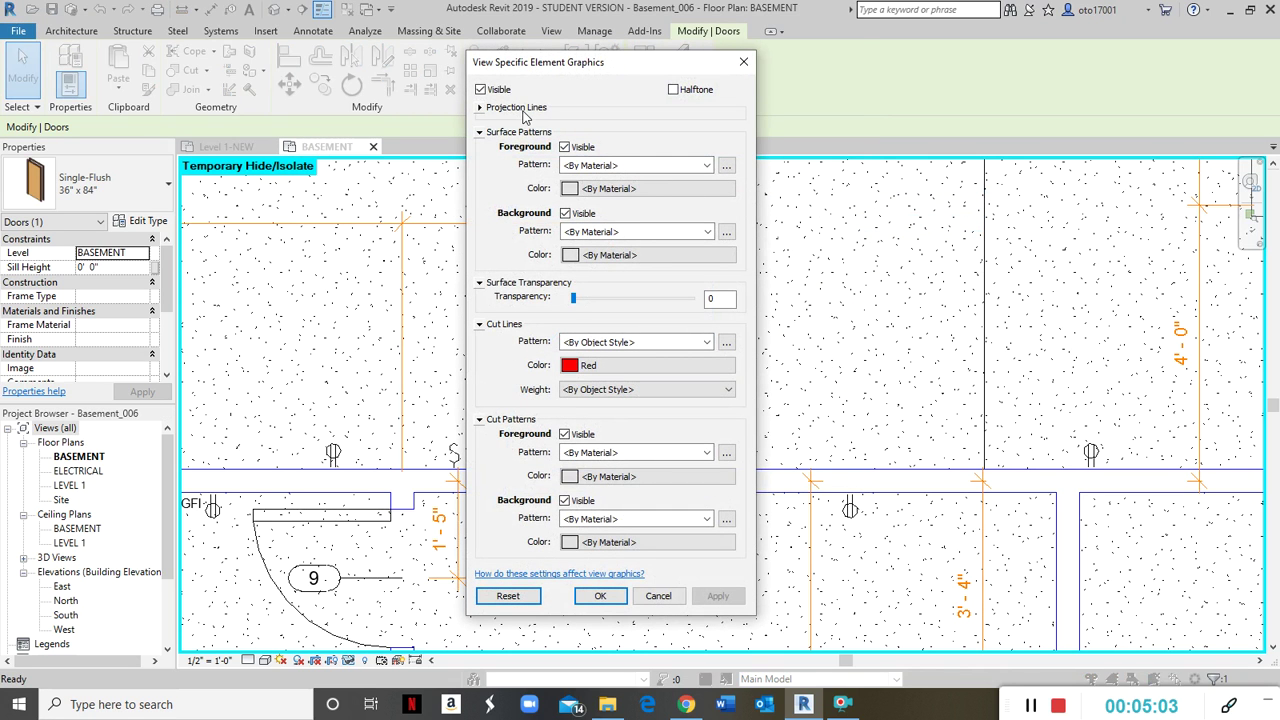
pyautogui.click(743, 62)
pyautogui.click(808, 323)
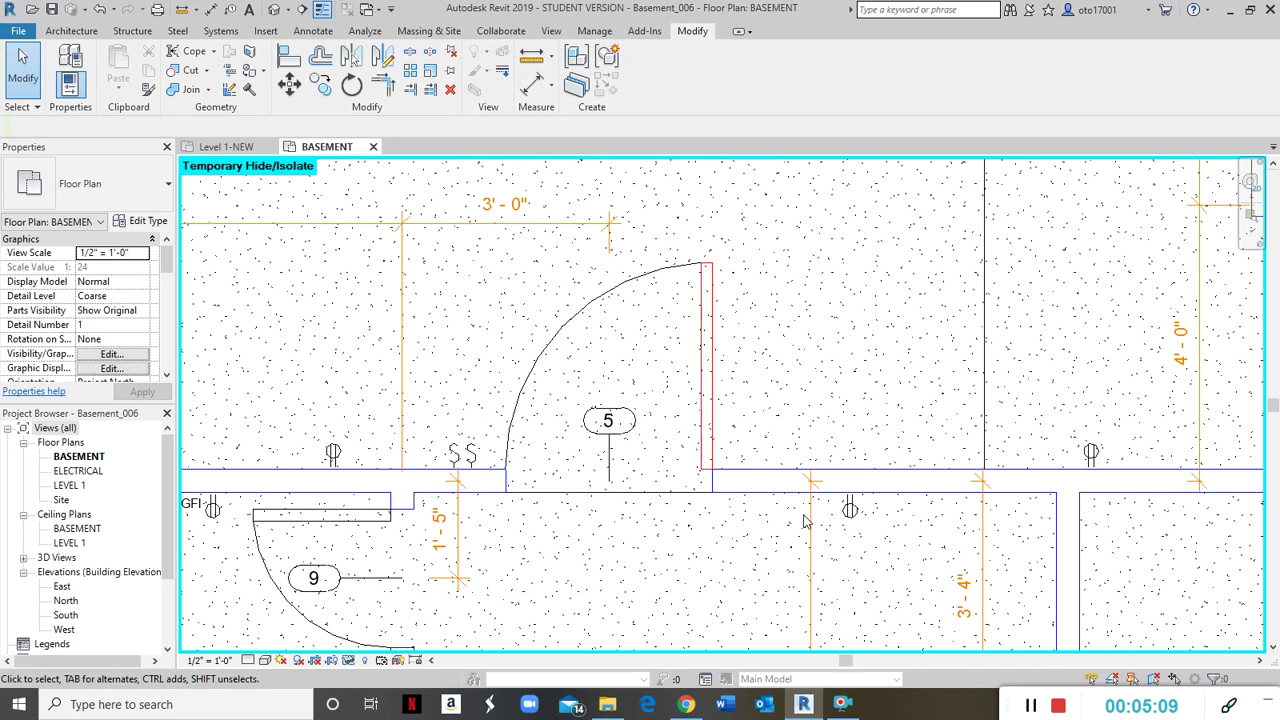
# Step: In the basement view's Visibility/Graphic Overrides, set the projection line color of the doors' Plan Swing subcategory to Red
pyautogui.press('v')
pyautogui.press('g')
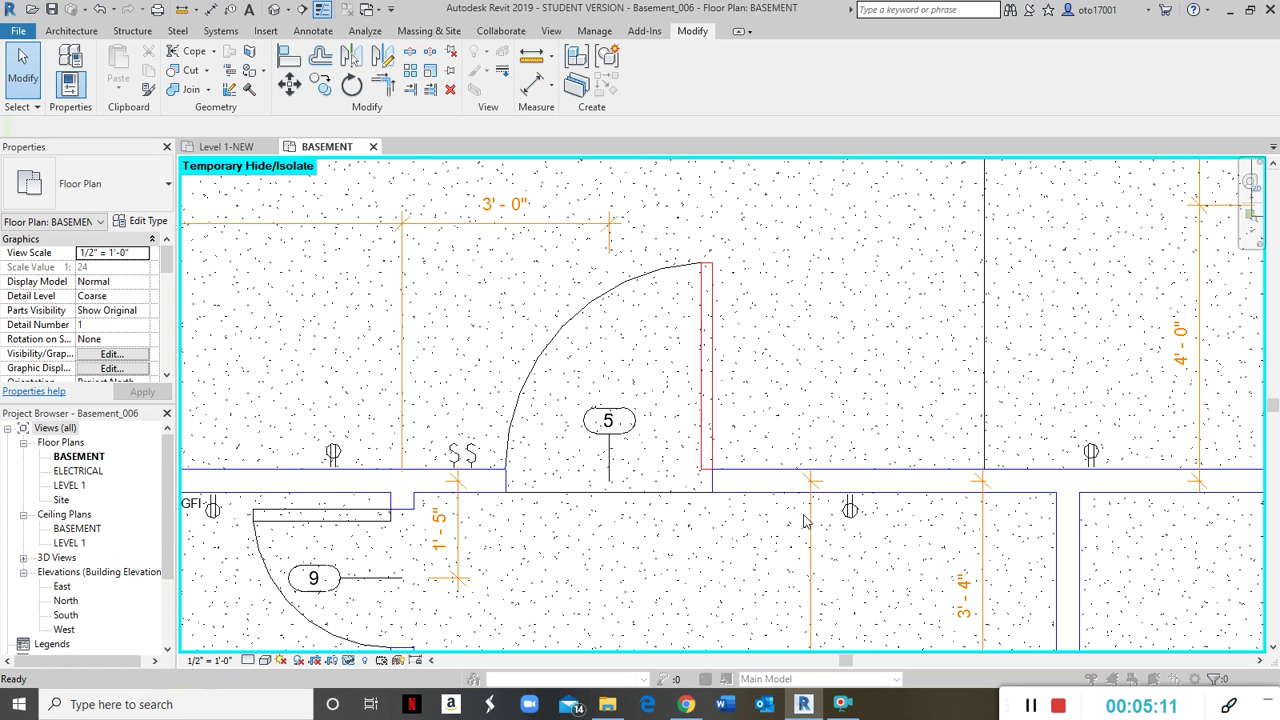
pyautogui.scroll(-3, 104, 330)
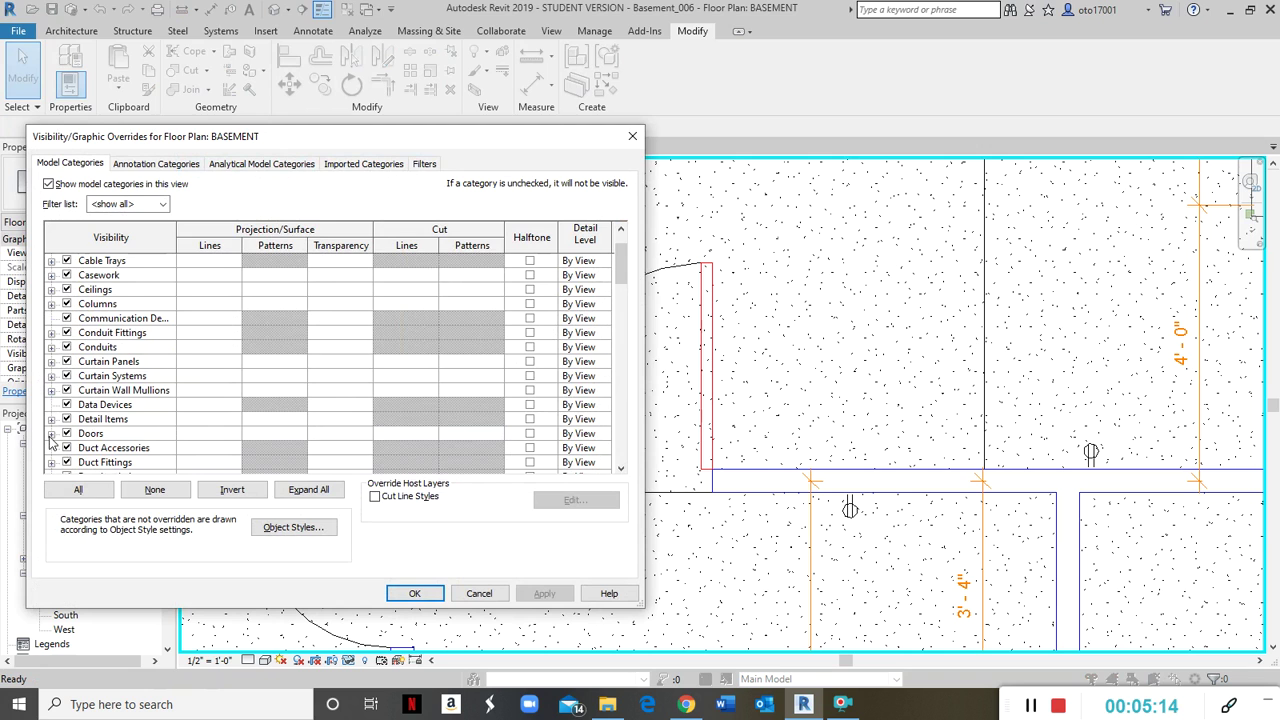
pyautogui.click(51, 434)
pyautogui.scroll(-1, 153, 414)
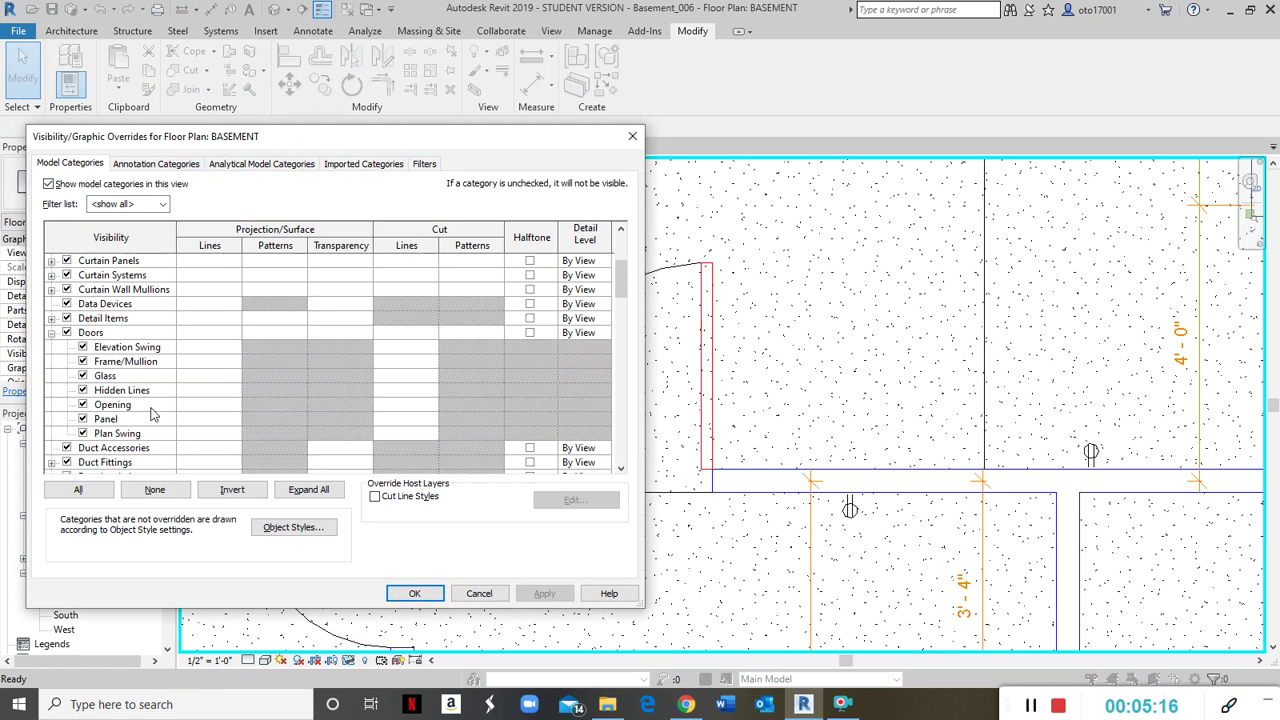
pyautogui.click(120, 433)
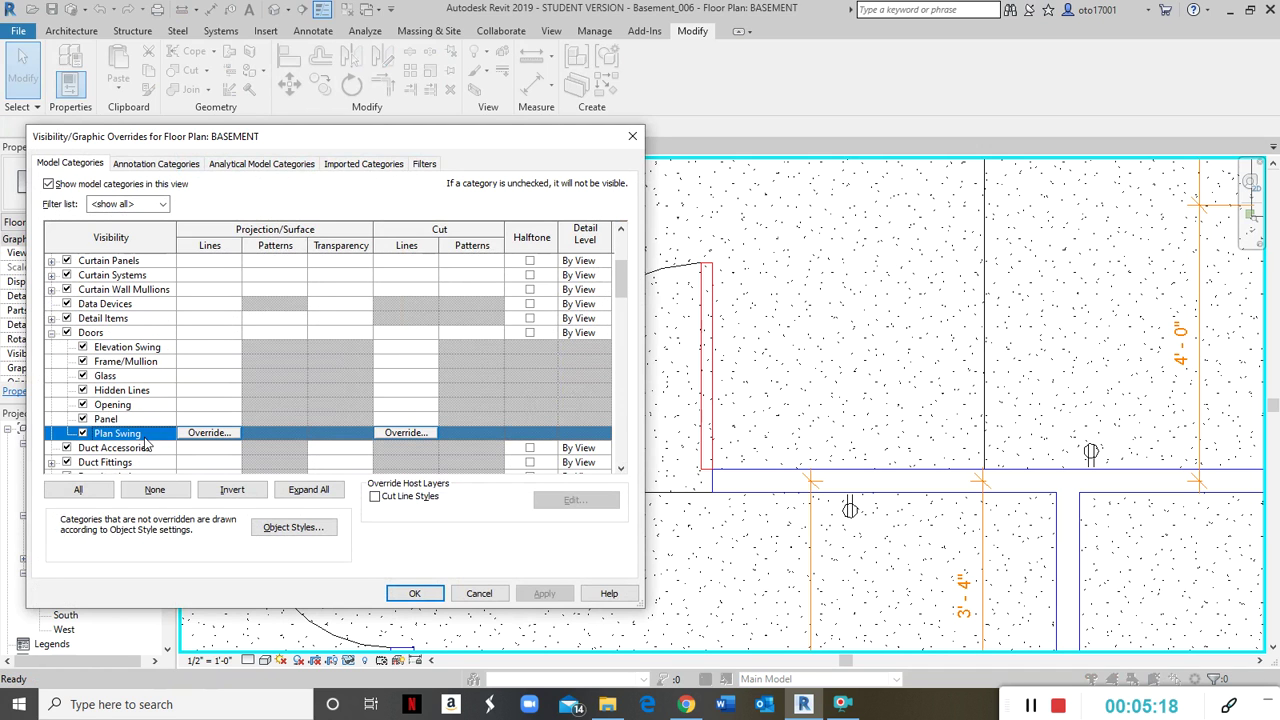
pyautogui.click(230, 434)
pyautogui.click(316, 374)
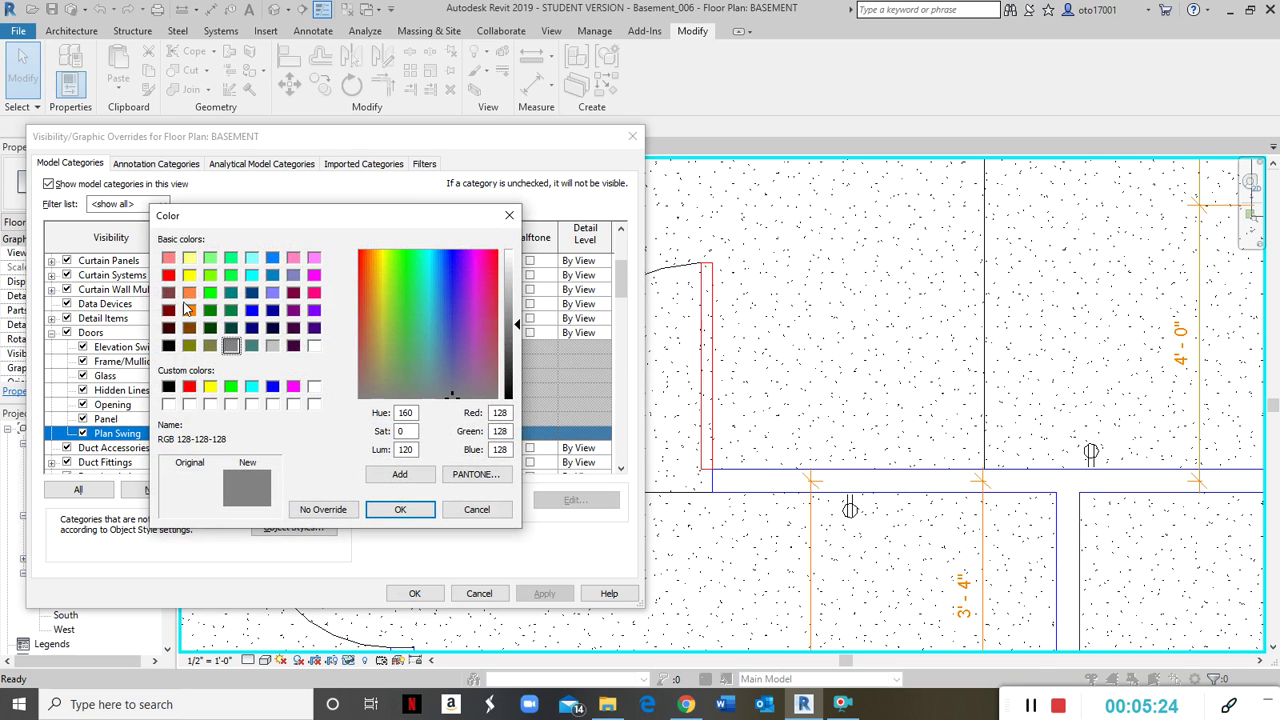
pyautogui.click(170, 278)
pyautogui.click(385, 511)
pyautogui.click(375, 433)
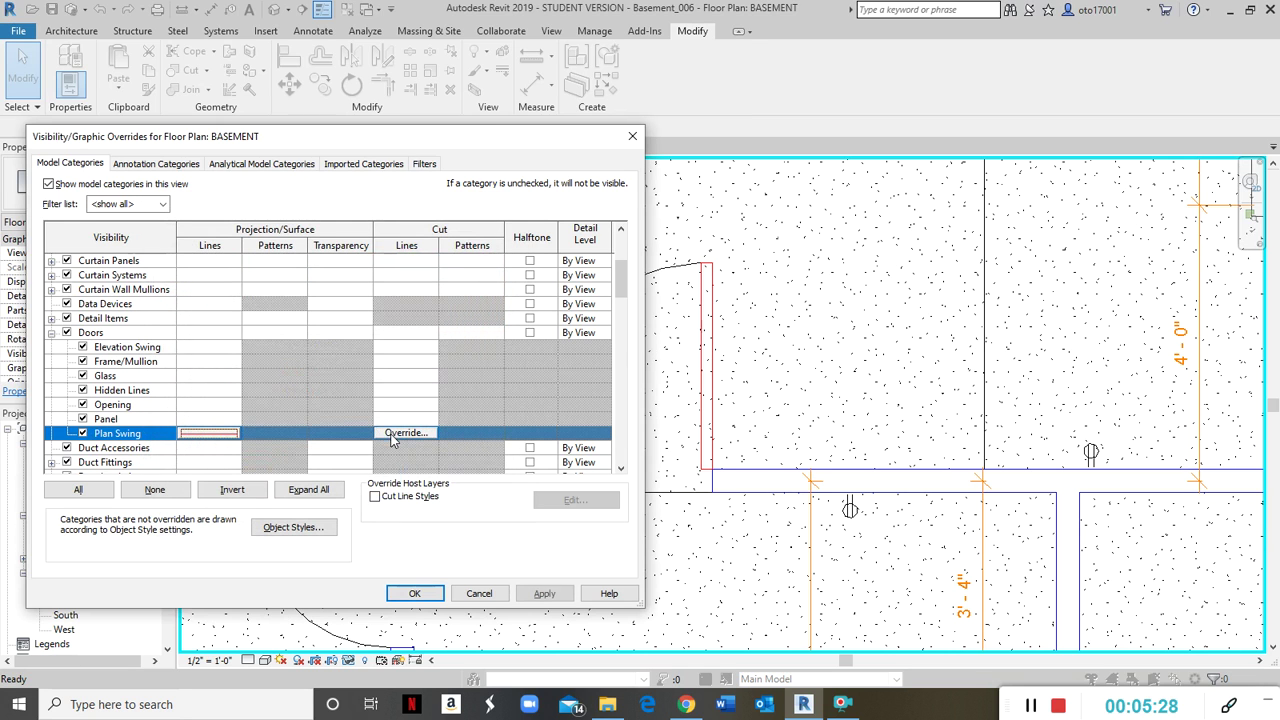
# Step: Override the cut line color of the doors' Plan Swing subcategory with Red and apply the view overrides
pyautogui.click(407, 433)
pyautogui.click(358, 370)
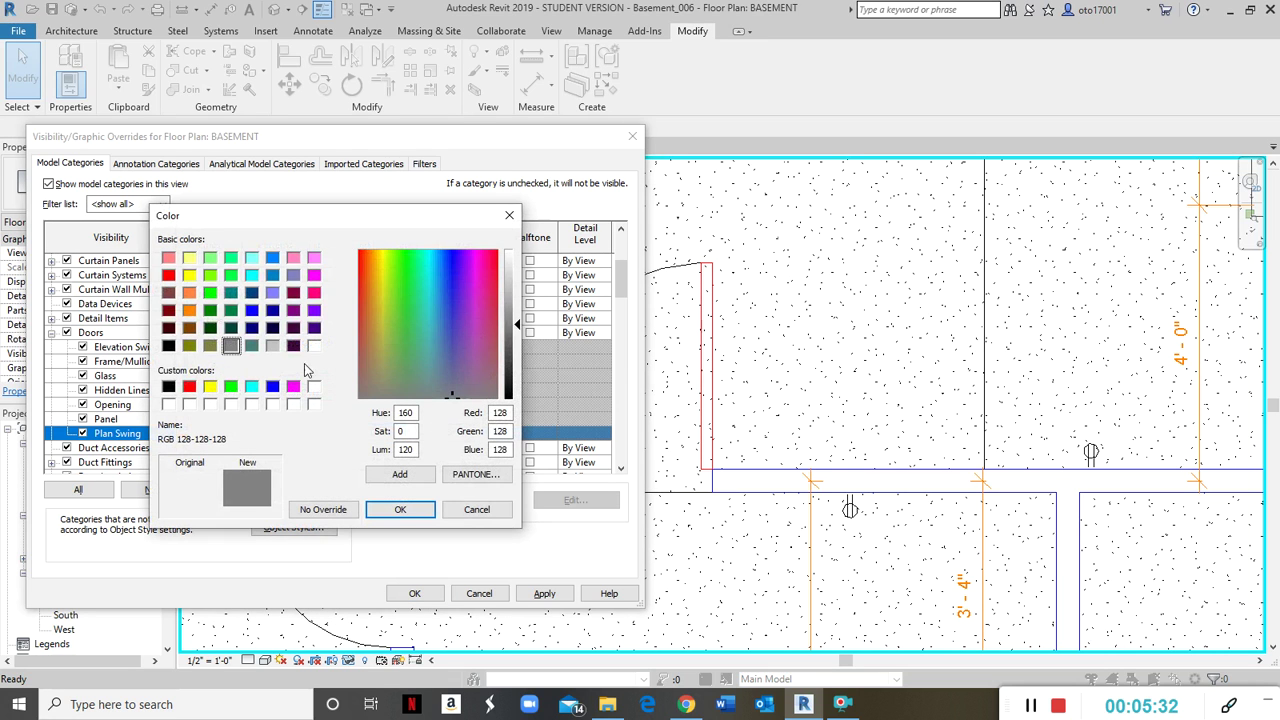
pyautogui.click(168, 276)
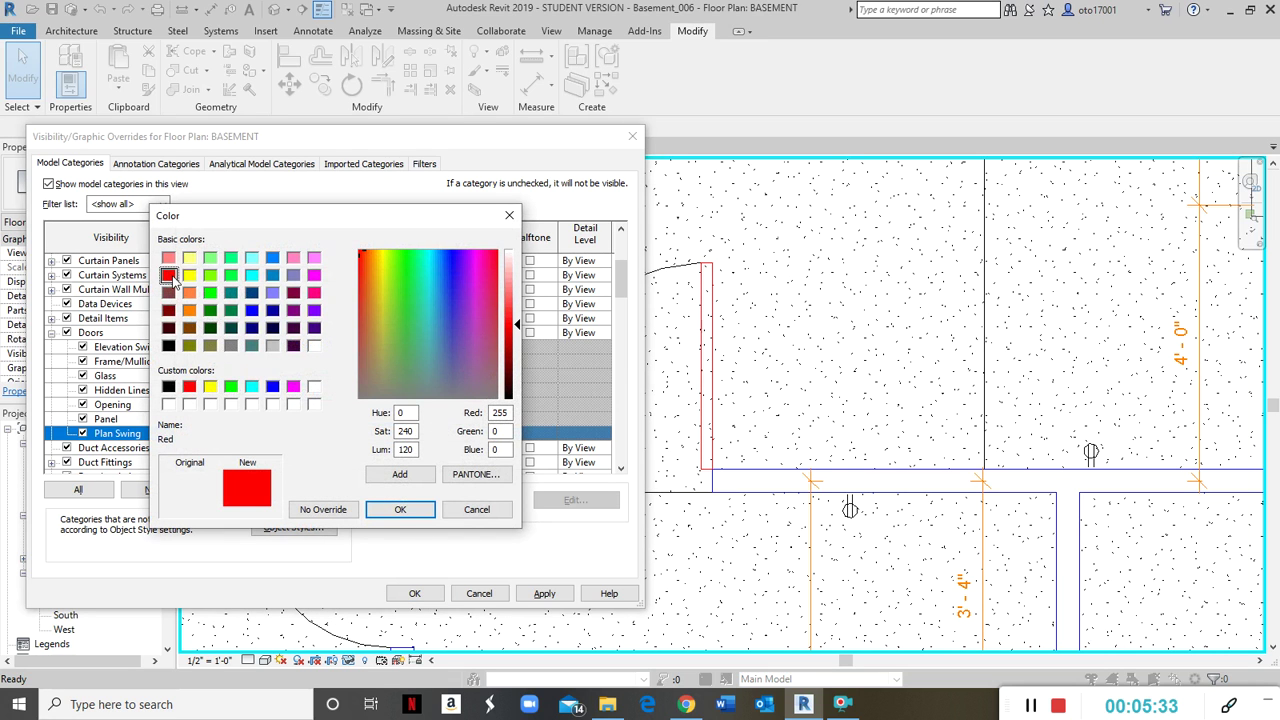
pyautogui.click(402, 510)
pyautogui.click(377, 433)
pyautogui.click(556, 599)
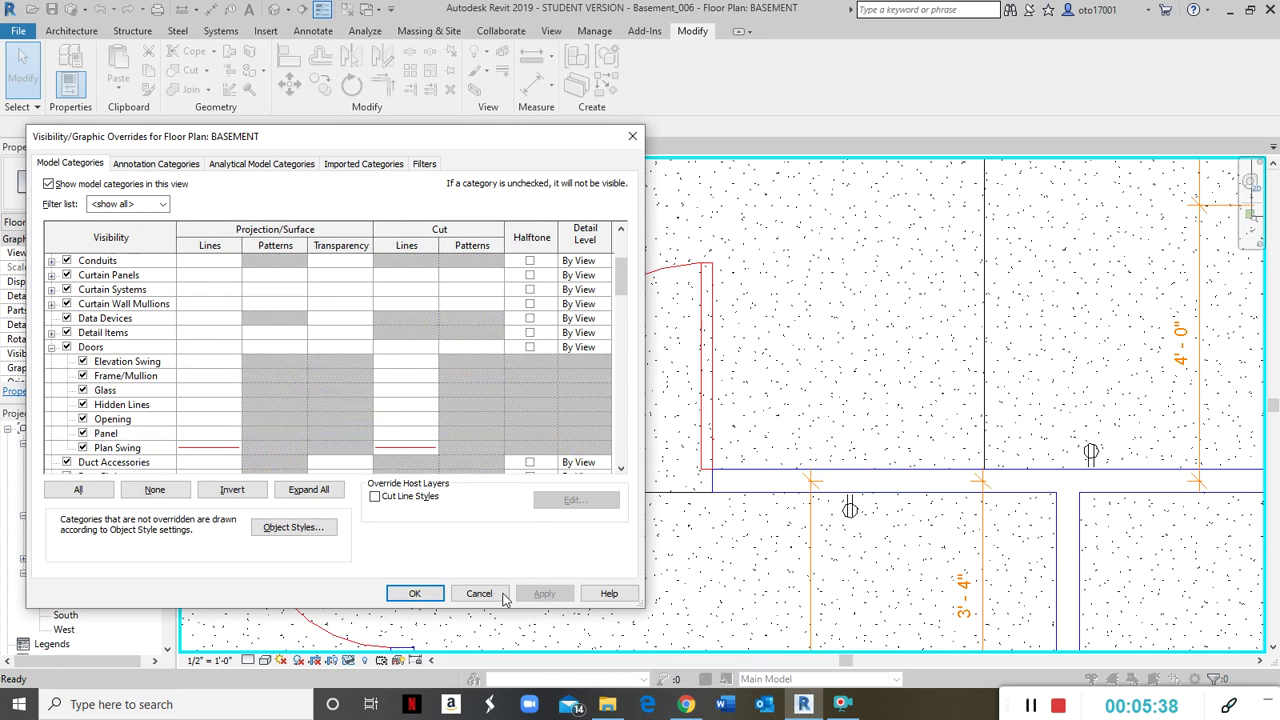
pyautogui.click(414, 593)
# Step: Undo the red Plan Swing line overrides of the doors in the basement plan
pyautogui.scroll(-2, 839, 347)
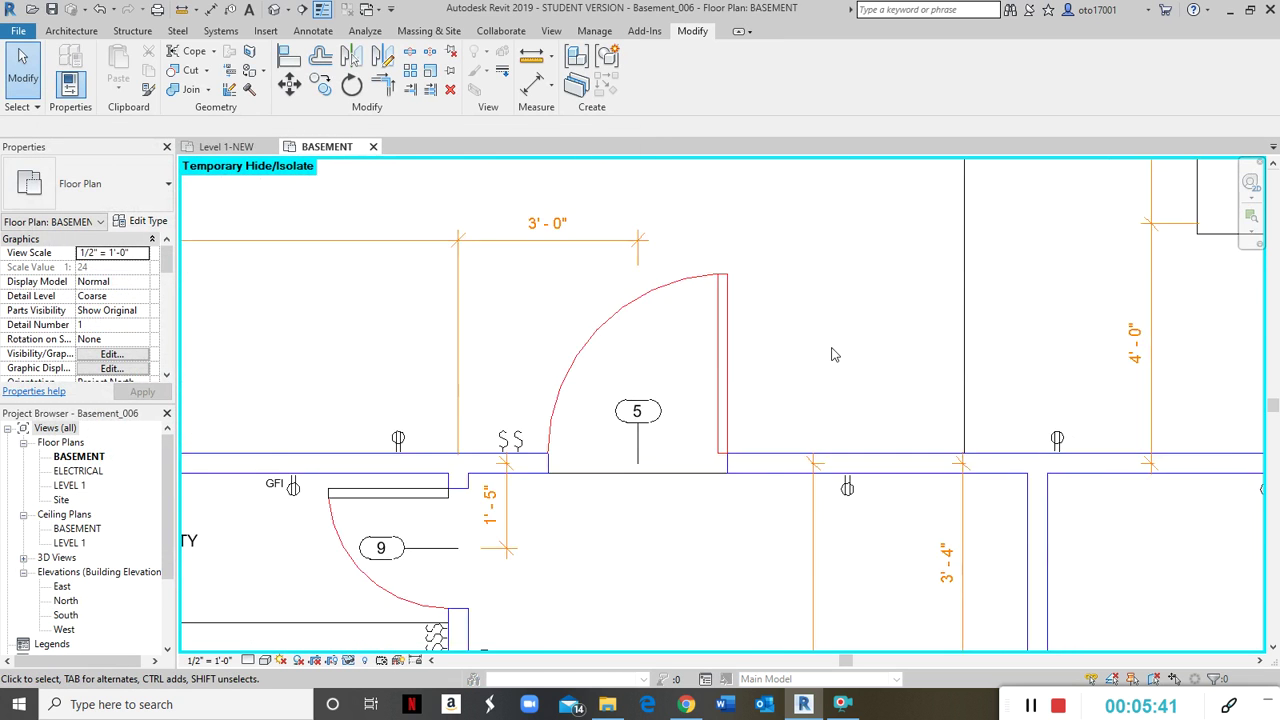
pyautogui.scroll(-5, 676, 591)
pyautogui.scroll(4, 677, 598)
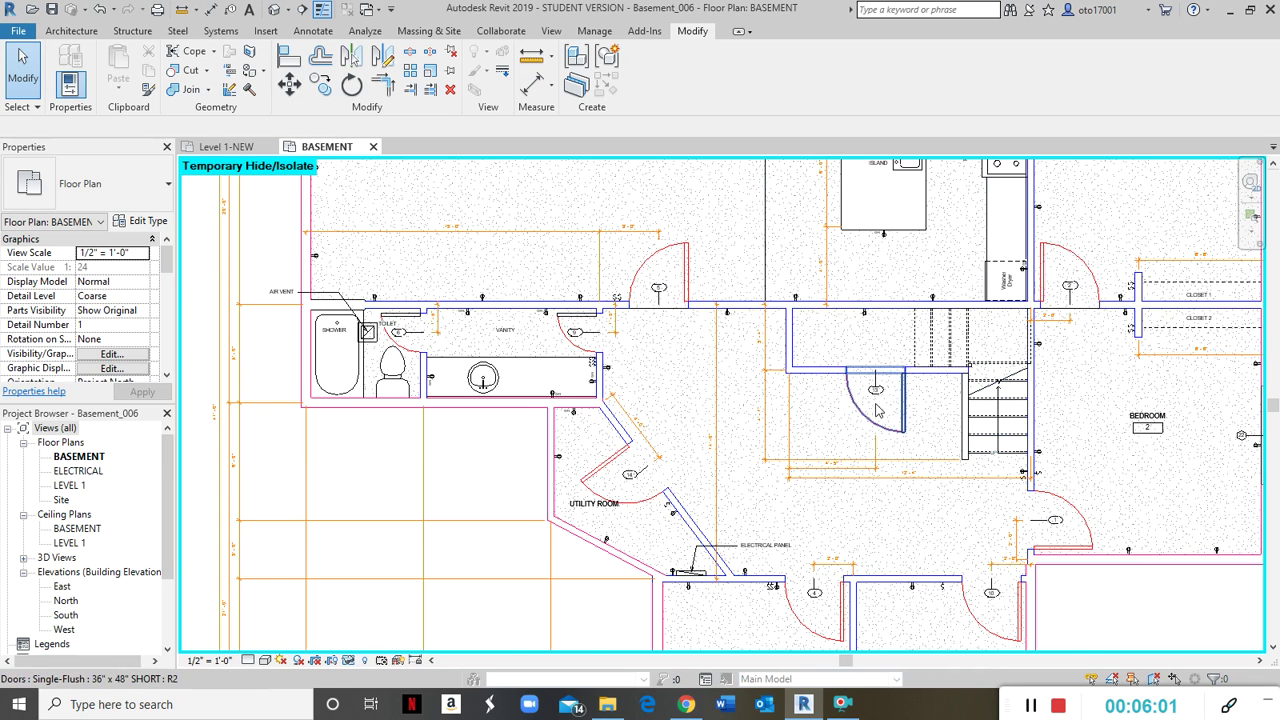
pyautogui.scroll(2, 882, 398)
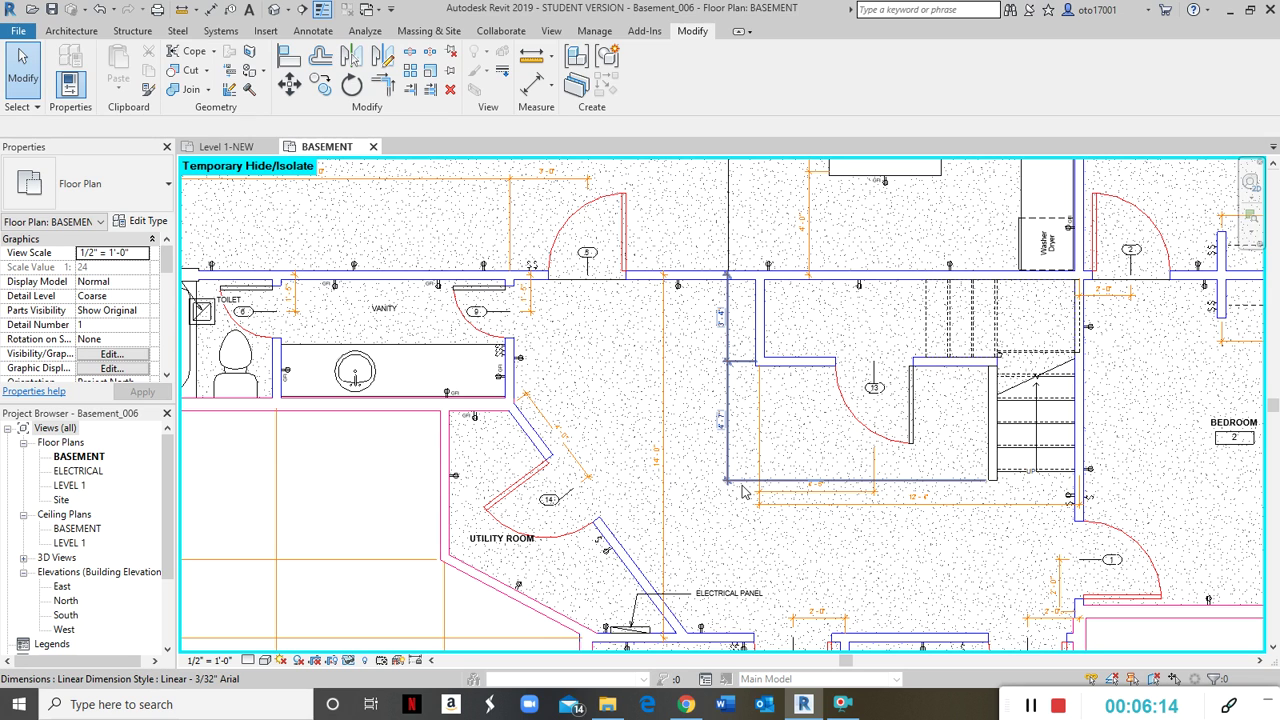
pyautogui.press('Escape')
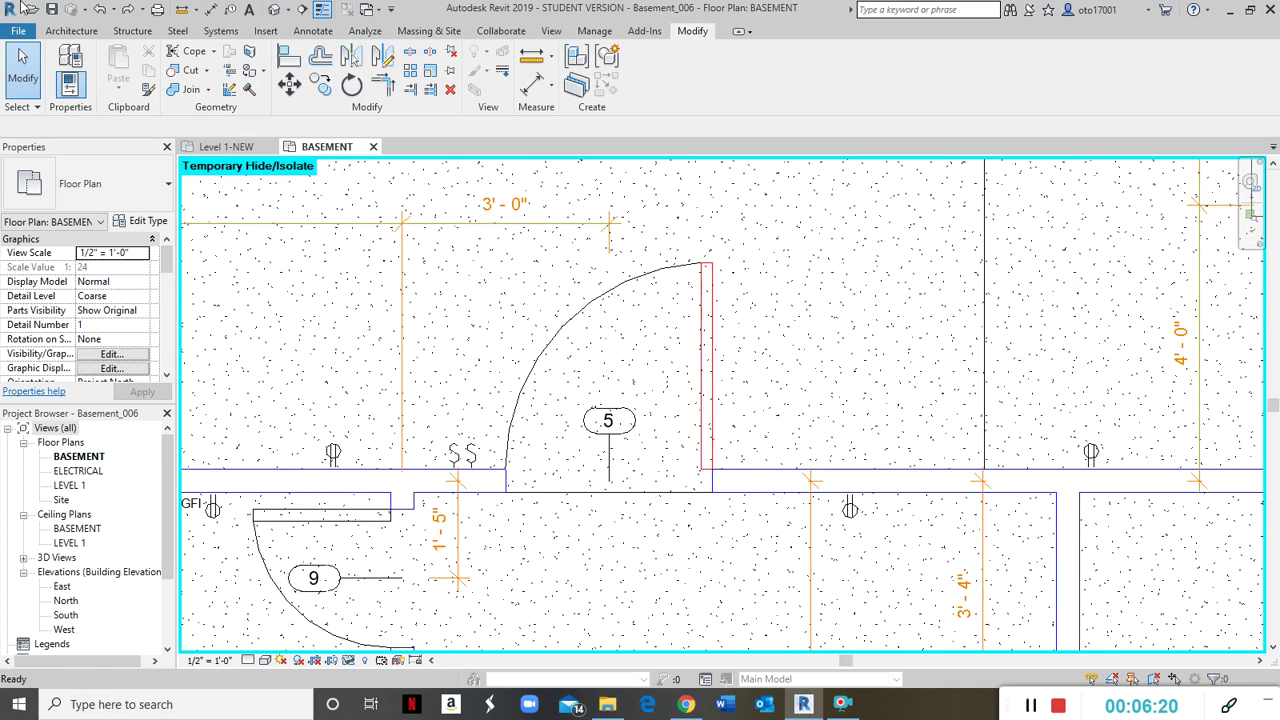
pyautogui.scroll(-3, 710, 323)
pyautogui.moveTo(630, 525); pyautogui.dragTo(819, 541, button='middle')
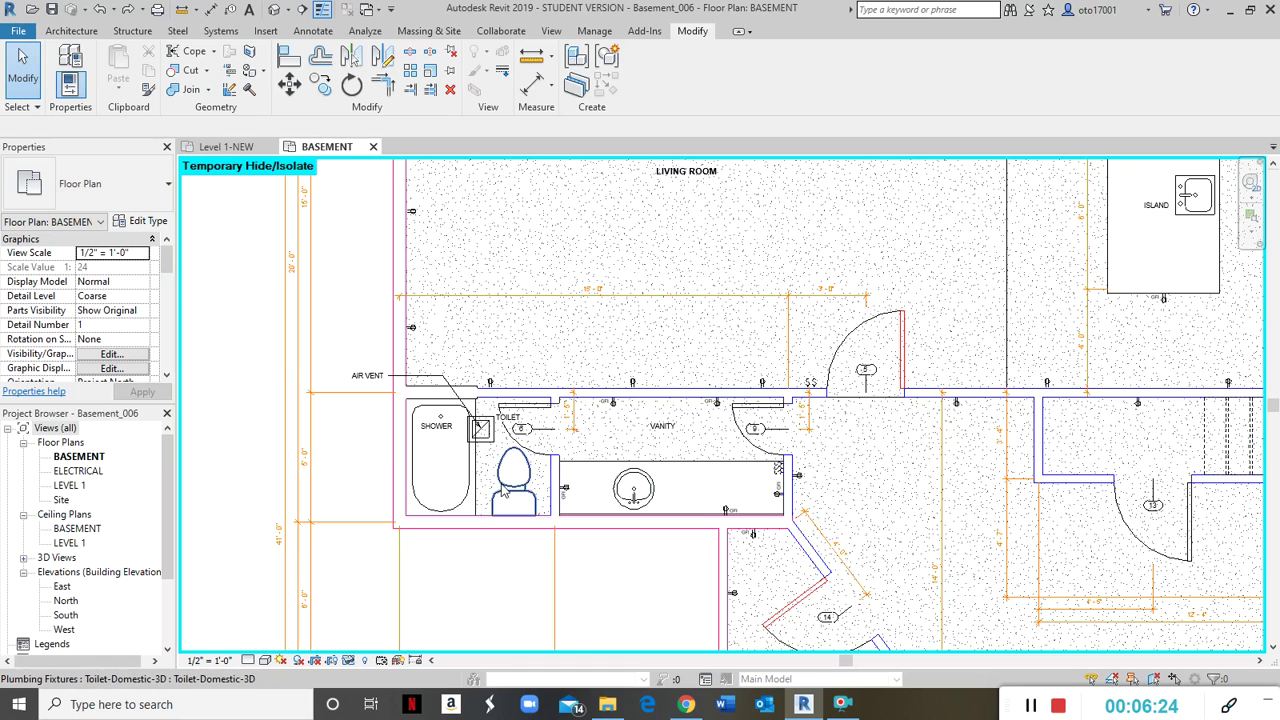
# Step: Override the cut line color of bathroom doors 6 and 9 with RGB 255-128-128, by element in this view
pyautogui.scroll(2, 515, 473)
pyautogui.click(565, 444)
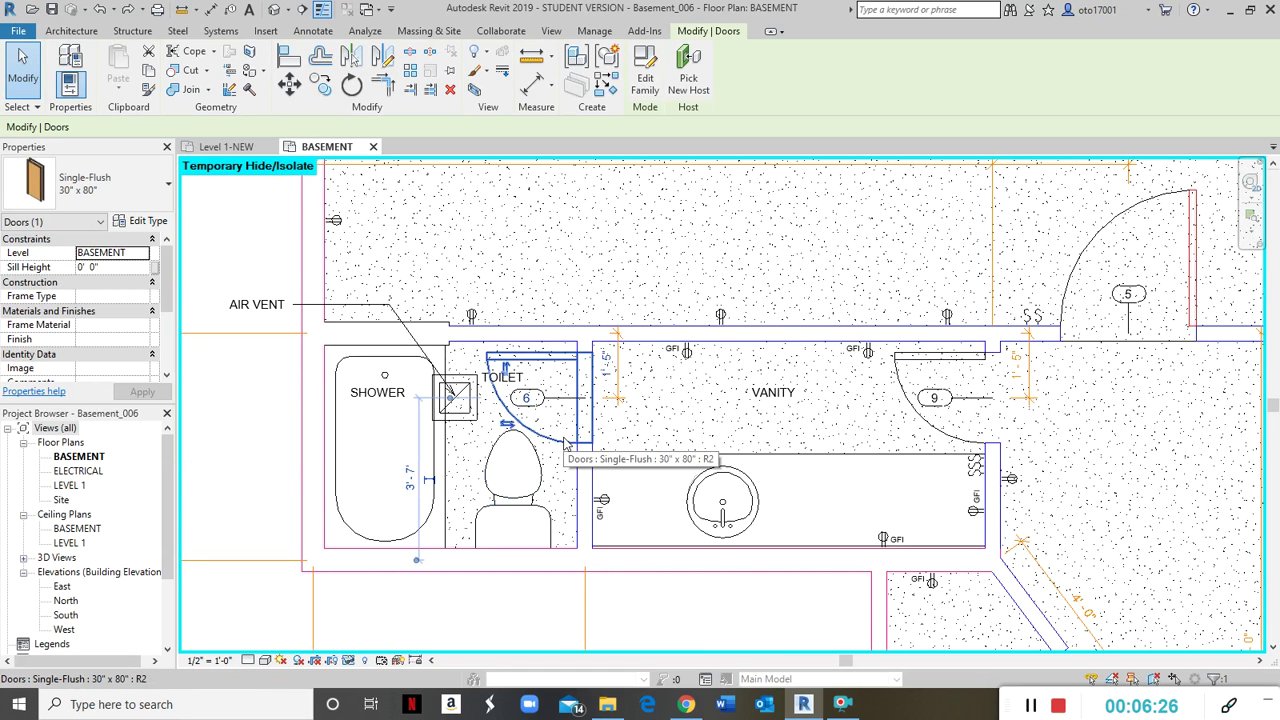
pyautogui.keyDown('ctrl'); pyautogui.click(966, 441); pyautogui.keyUp('ctrl')
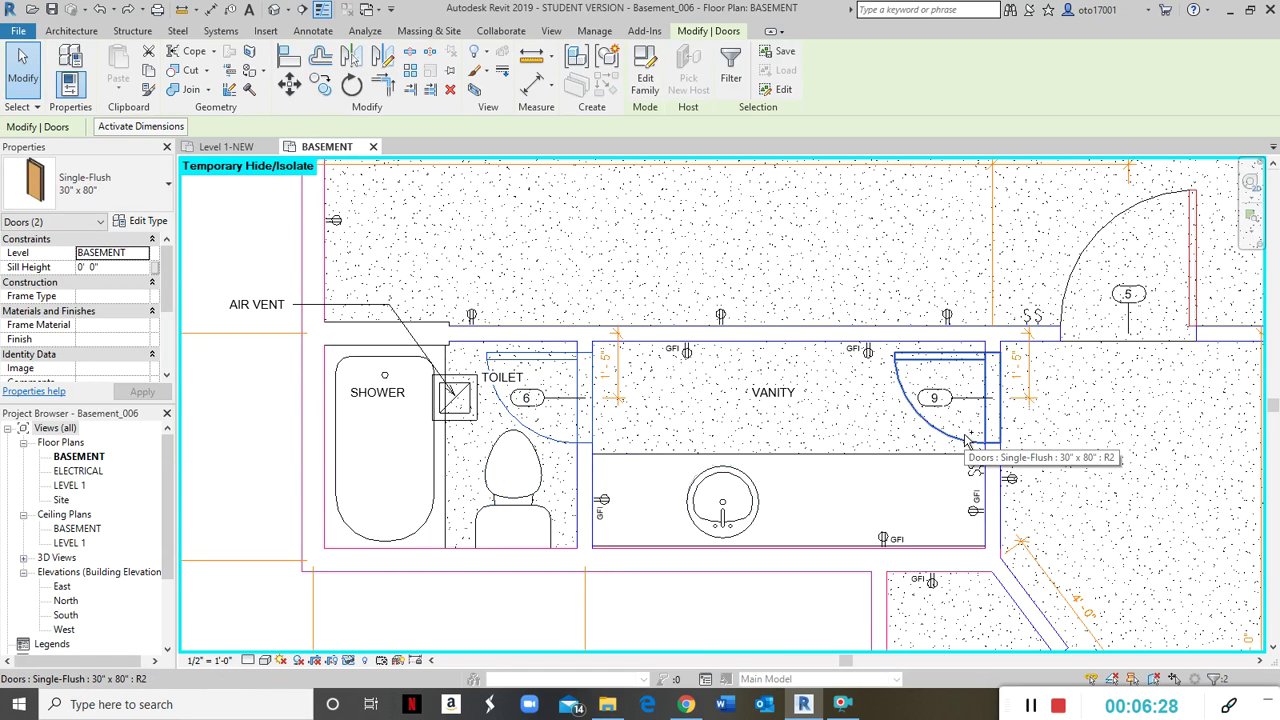
pyautogui.rightClick(954, 438)
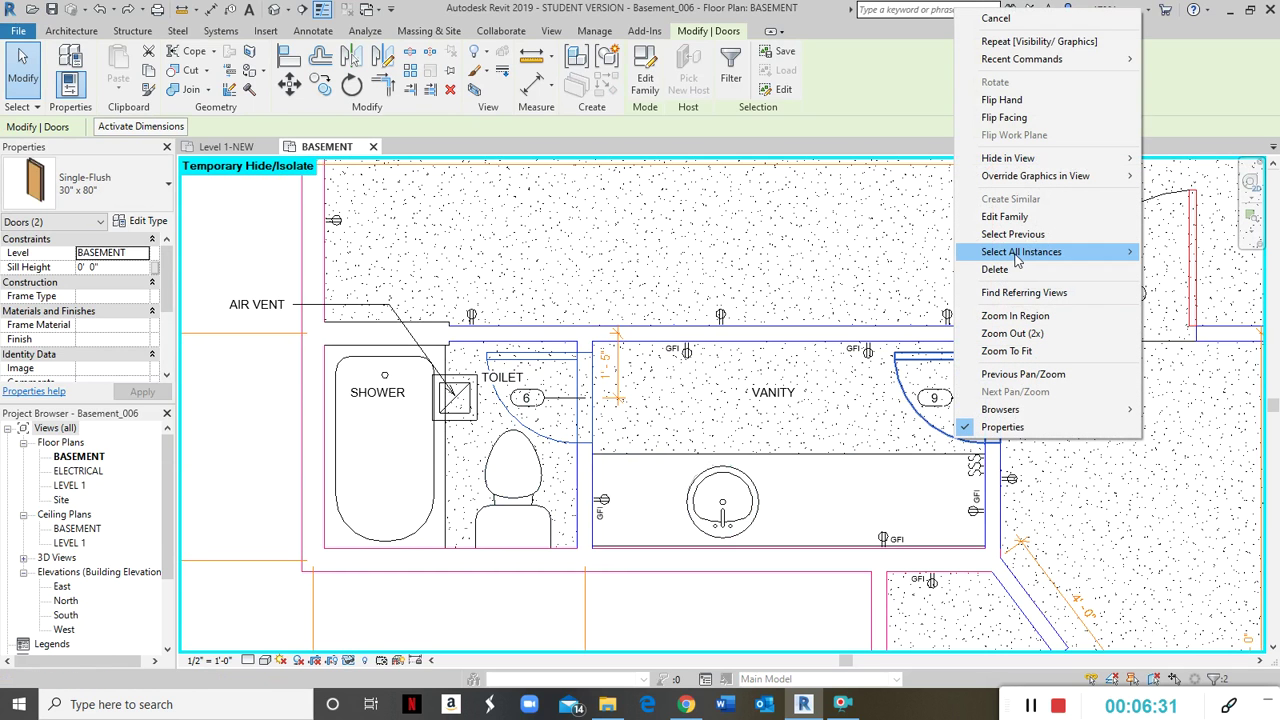
pyautogui.moveTo(1040, 178)
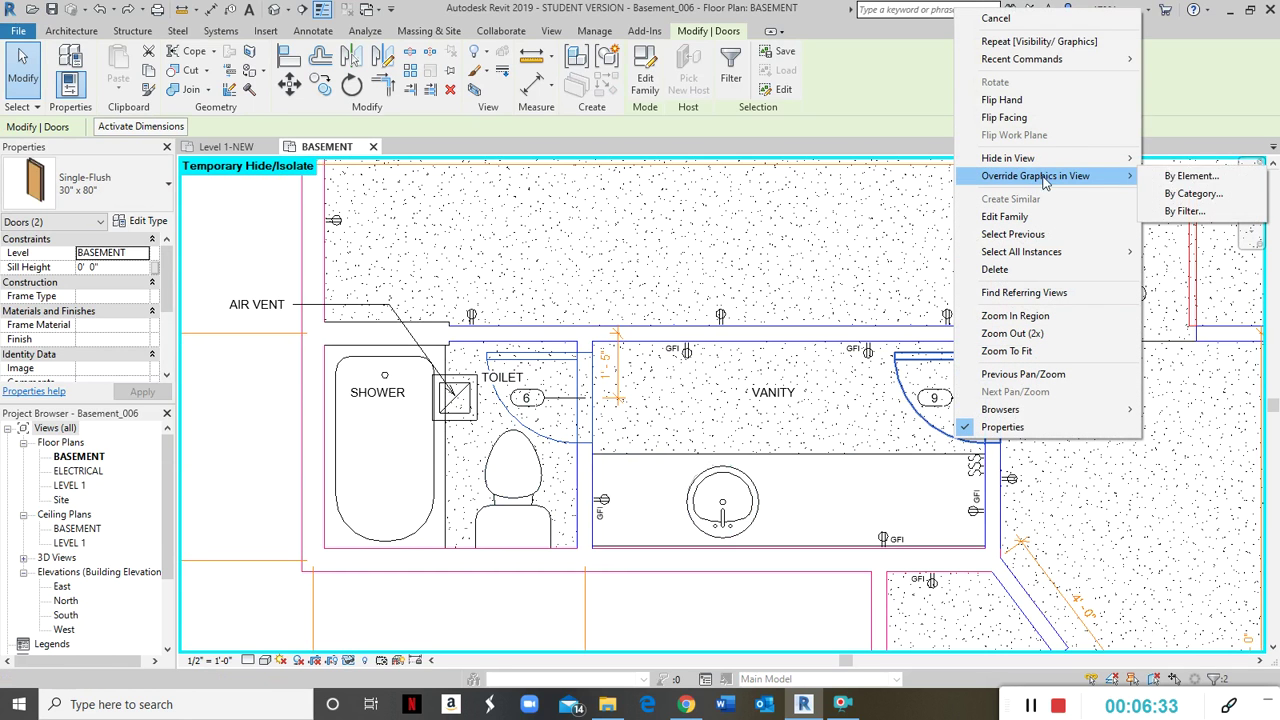
pyautogui.click(1195, 176)
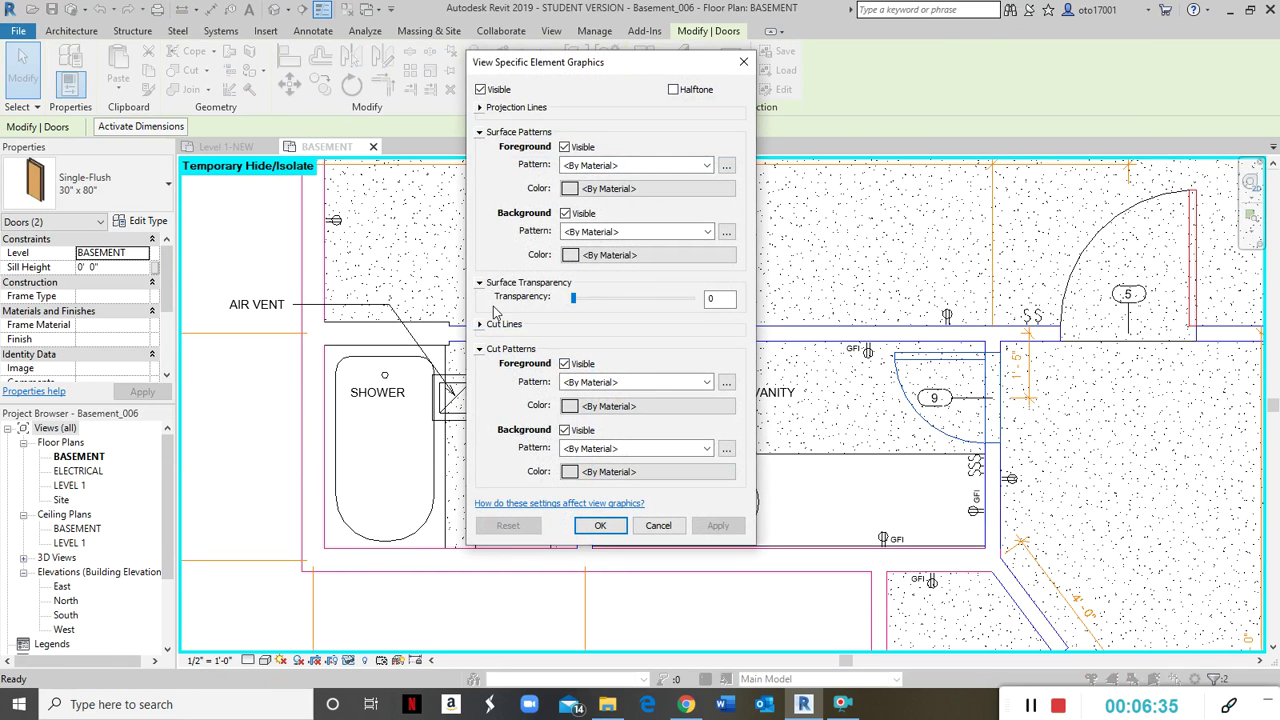
pyautogui.click(479, 324)
pyautogui.click(605, 366)
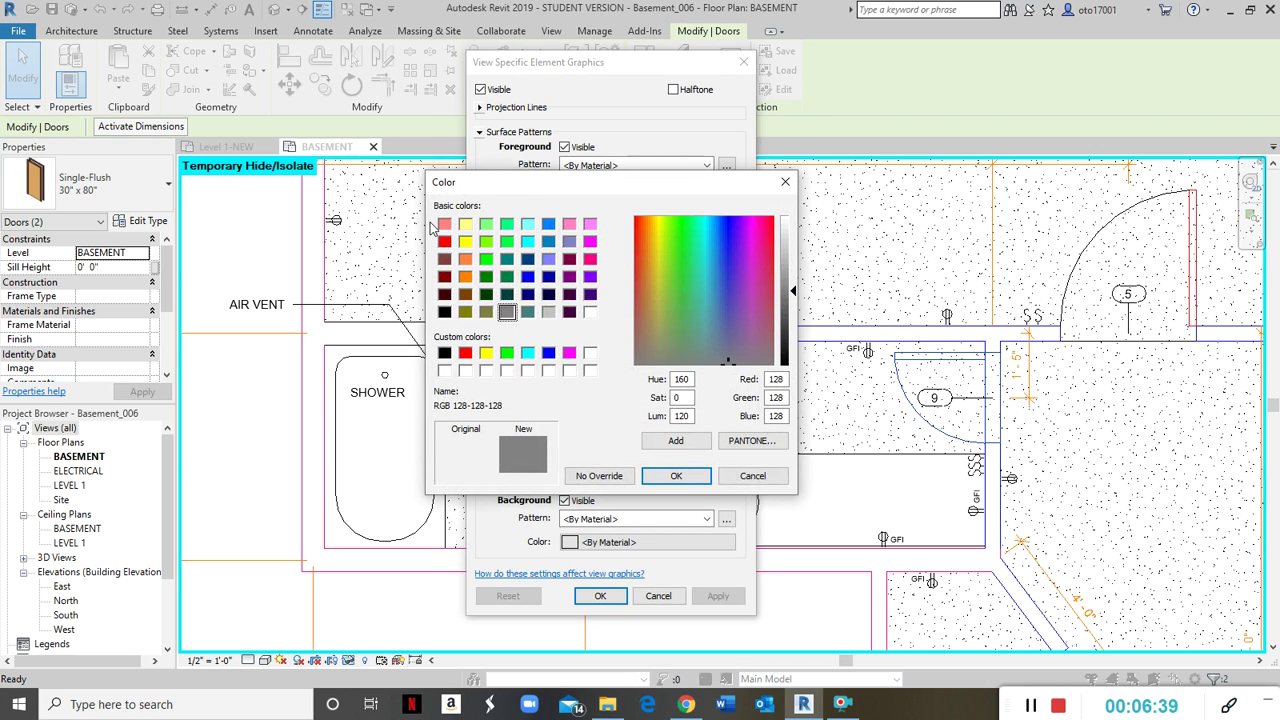
pyautogui.click(757, 229)
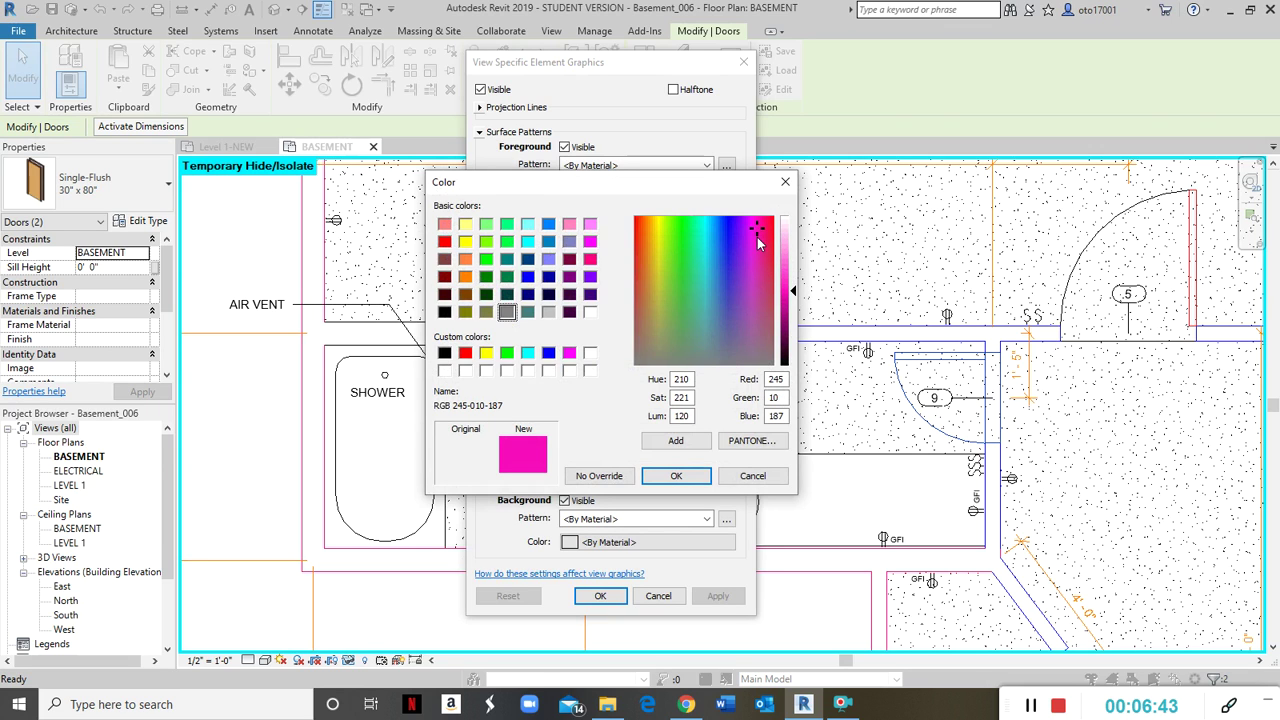
pyautogui.click(756, 250)
pyautogui.click(755, 266)
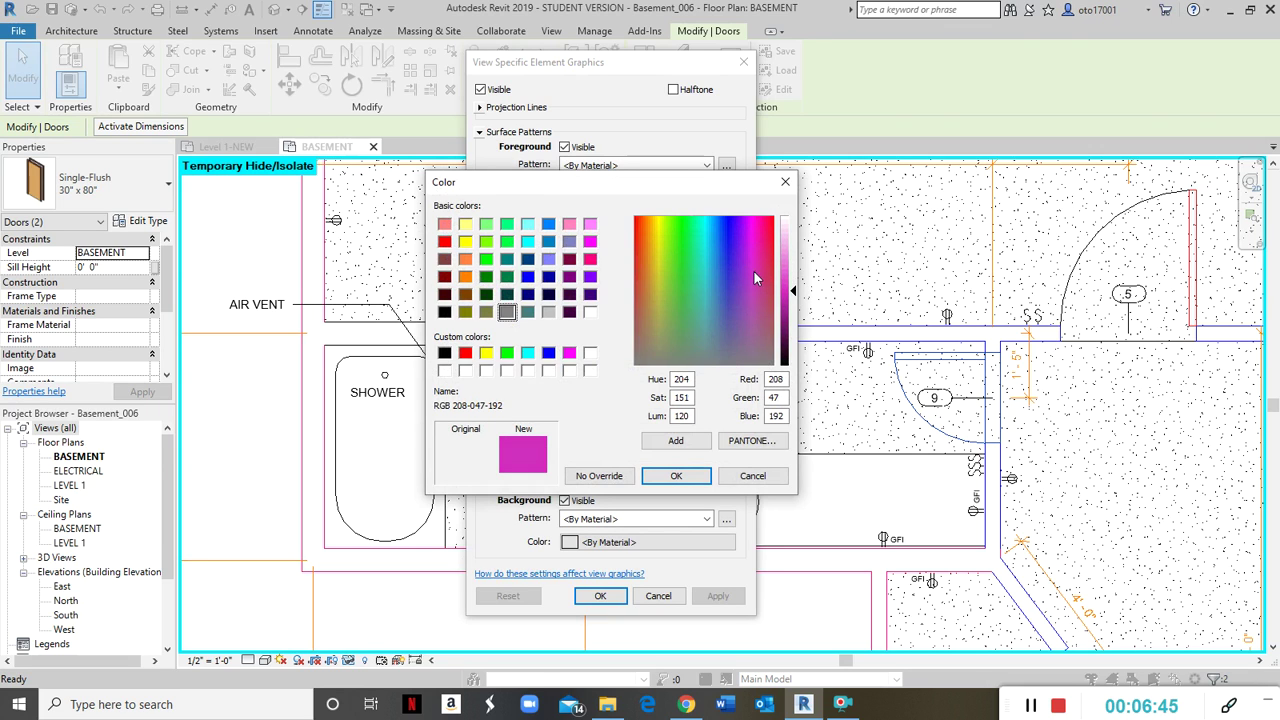
pyautogui.click(589, 261)
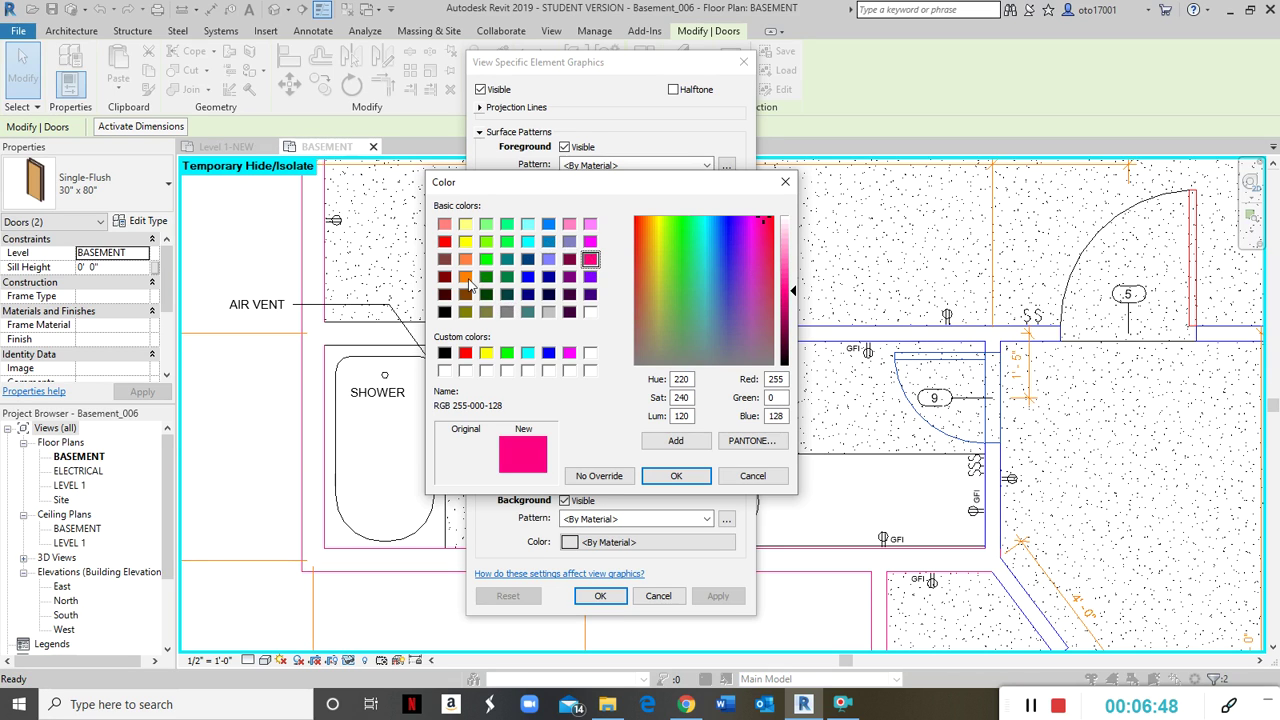
pyautogui.click(663, 476)
pyautogui.click(696, 600)
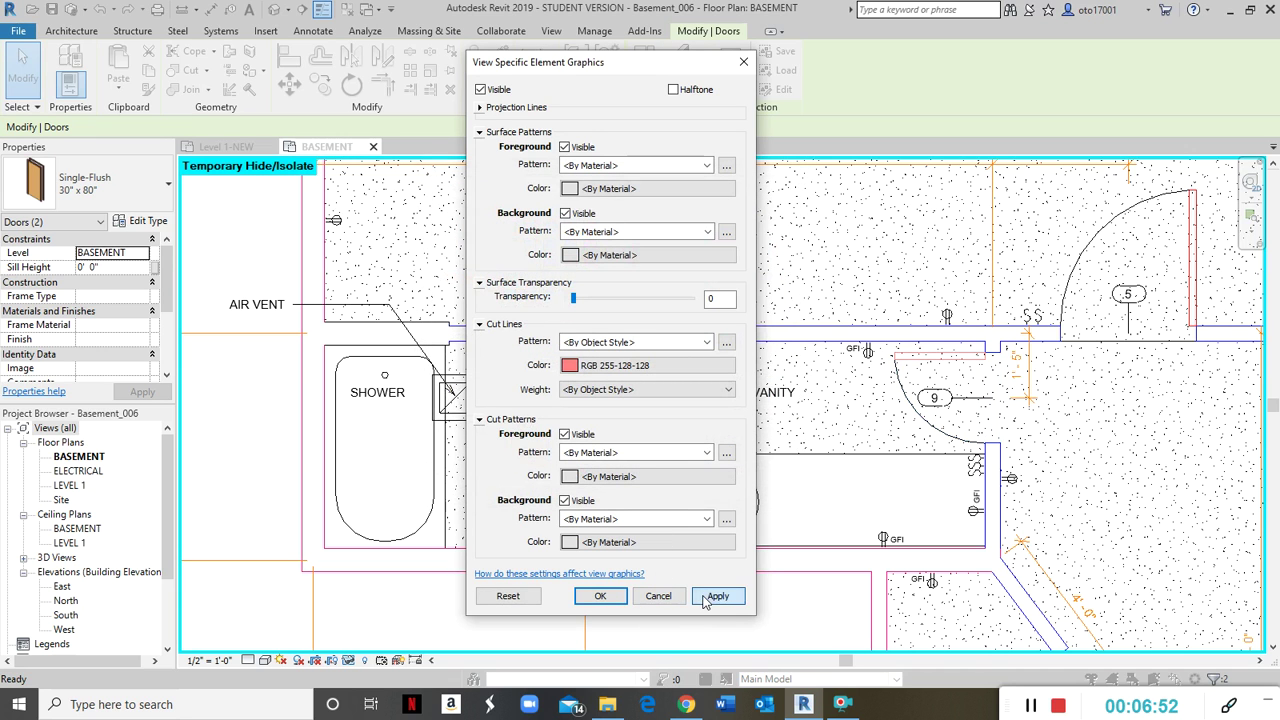
pyautogui.click(601, 597)
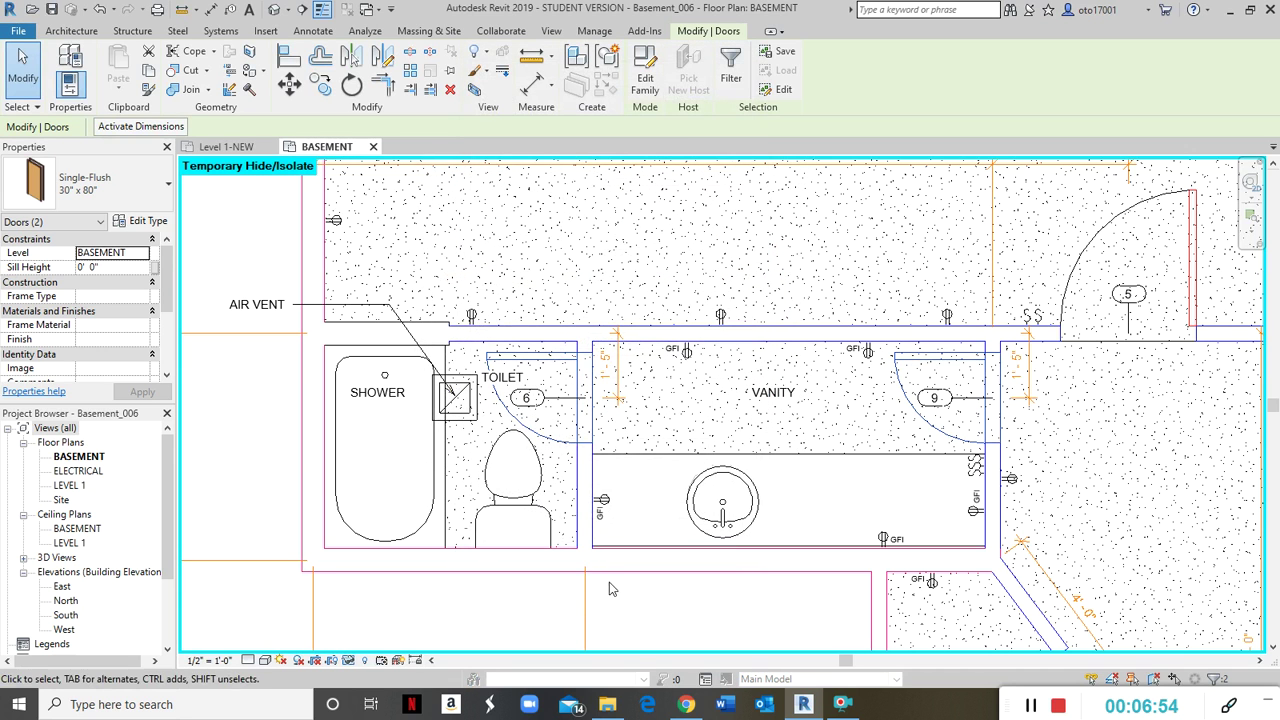
pyautogui.click(1113, 461)
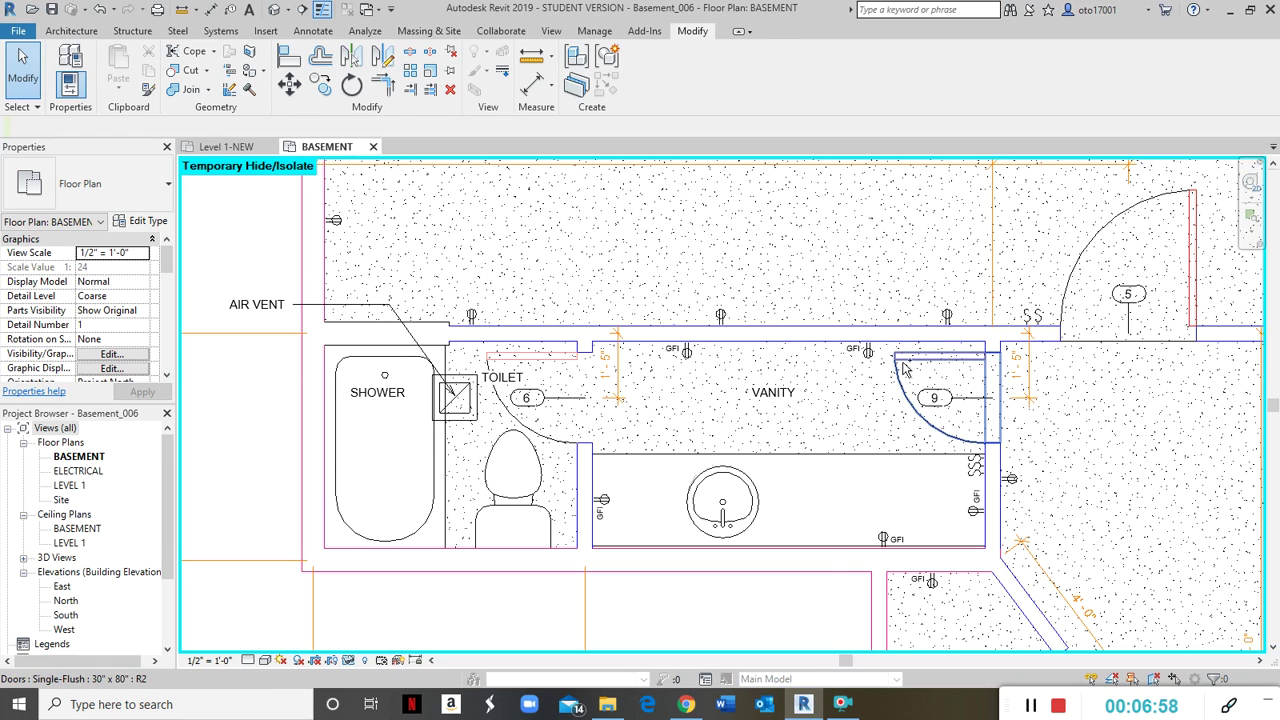
# Step: Override the cut line color of bathroom doors 6 and 9 with the custom green RGB 001-143-037, by element in this view
pyautogui.click(938, 382)
pyautogui.keyDown('ctrl'); pyautogui.click(545, 368); pyautogui.keyUp('ctrl')
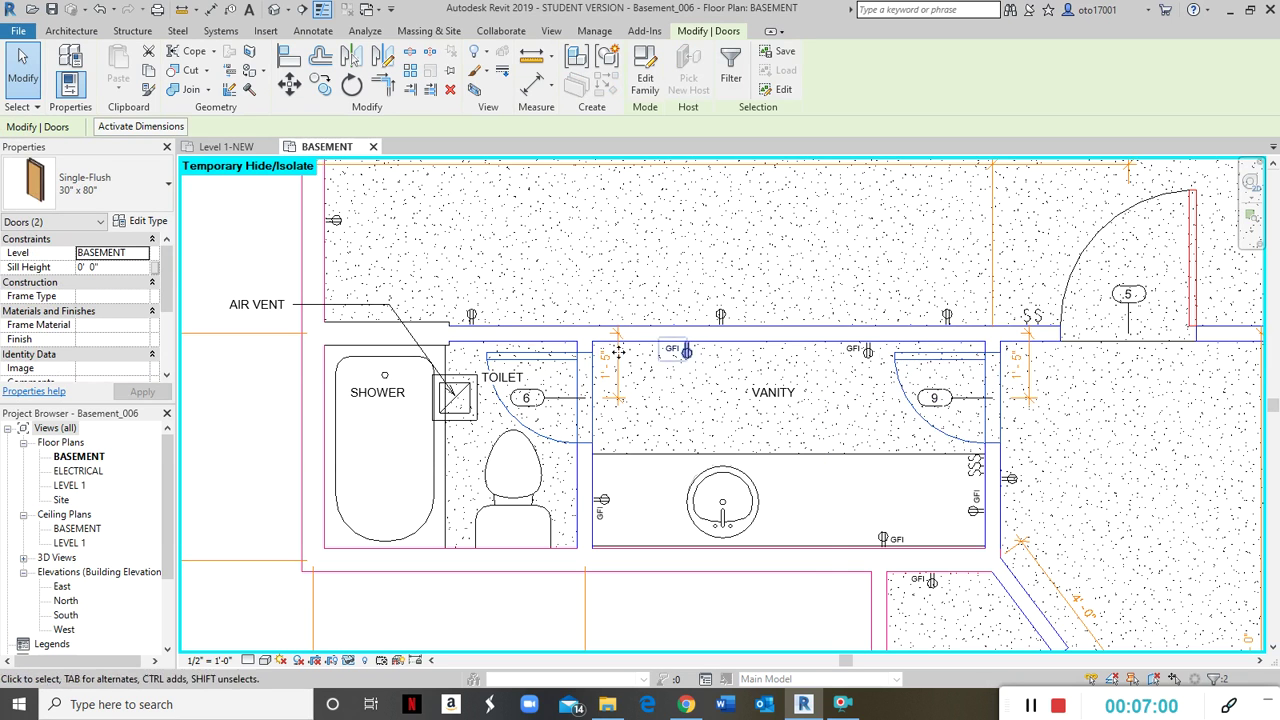
pyautogui.rightClick(946, 358)
pyautogui.moveTo(1046, 426)
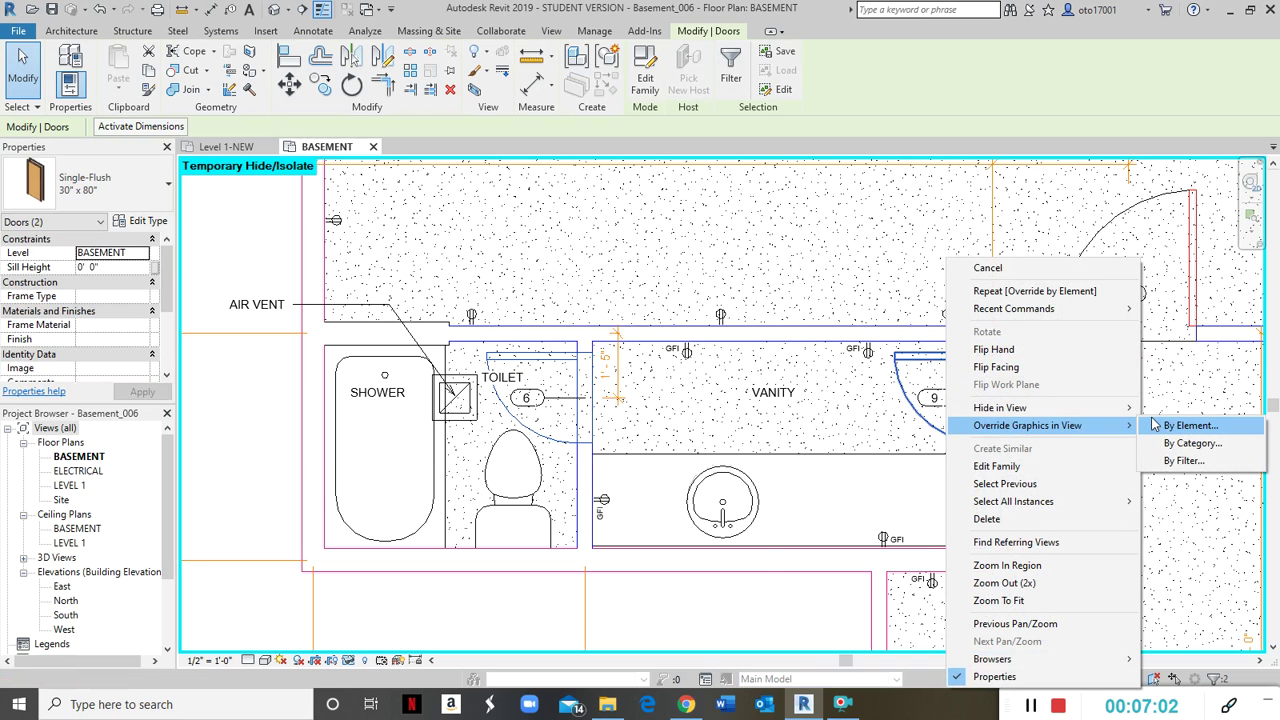
pyautogui.click(1155, 425)
pyautogui.click(641, 365)
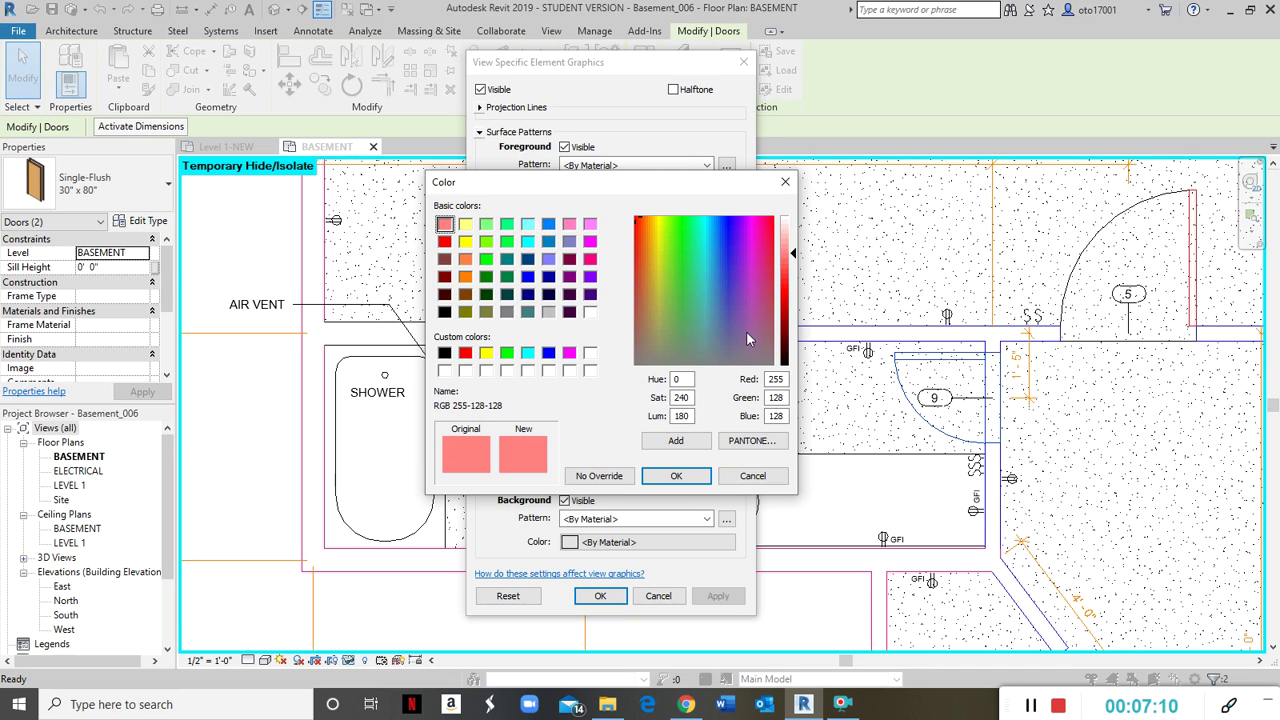
pyautogui.click(789, 313)
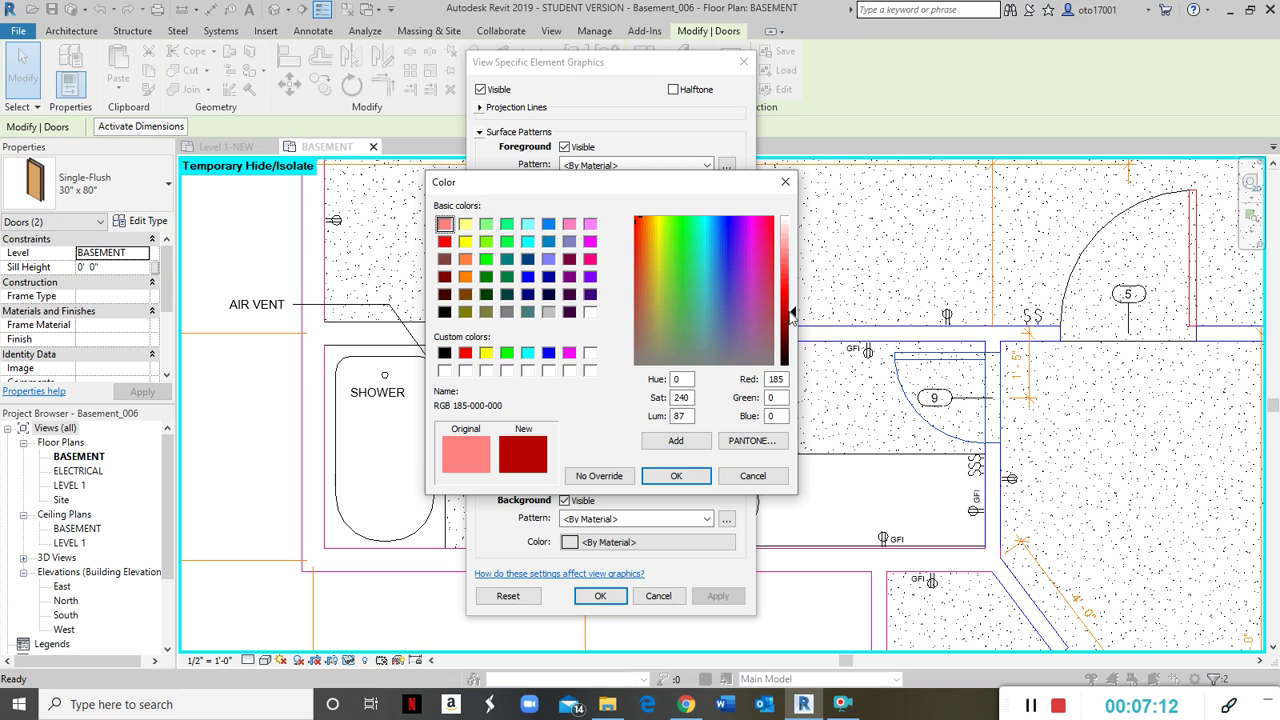
pyautogui.click(786, 264)
pyautogui.moveTo(705, 254); pyautogui.dragTo(695, 224)
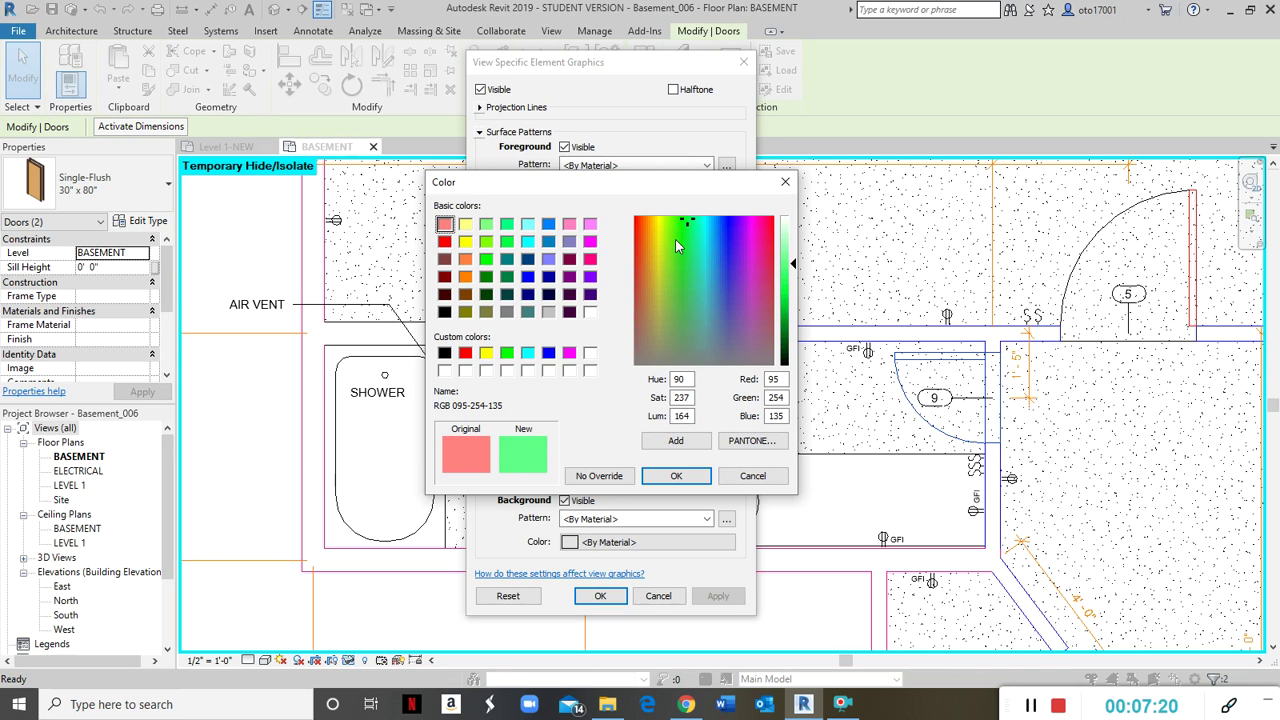
pyautogui.click(788, 298)
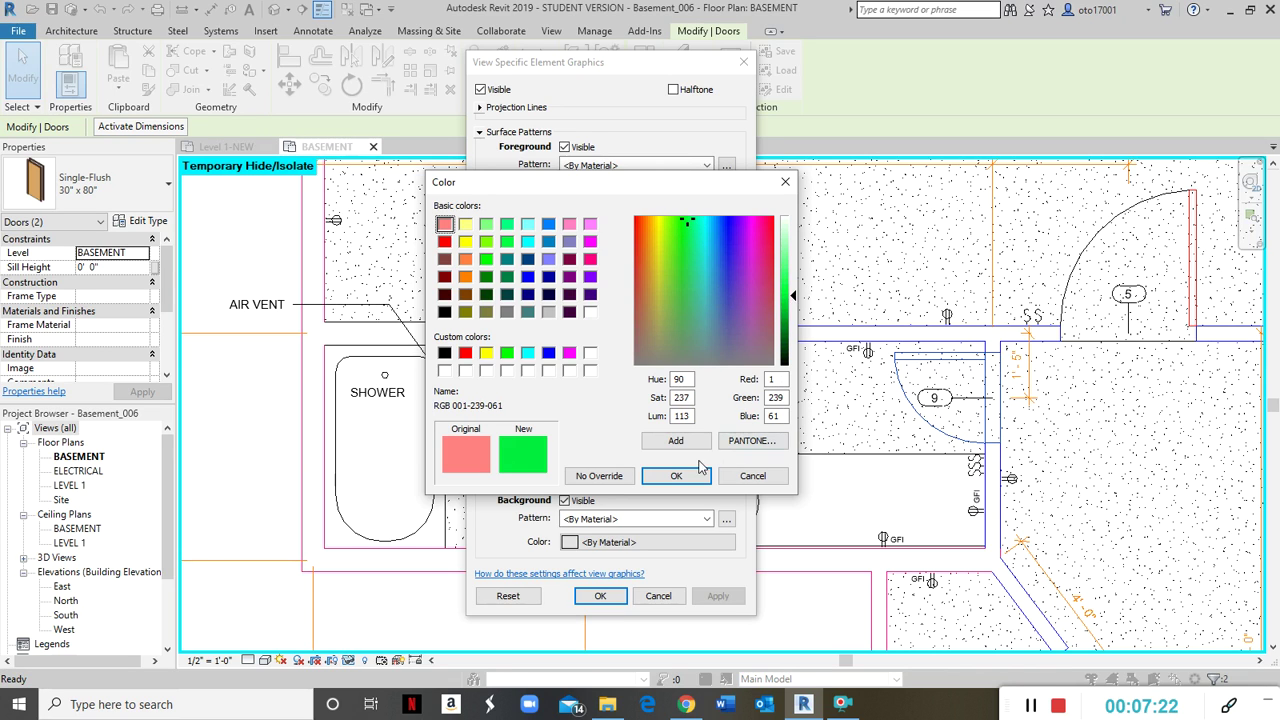
pyautogui.click(787, 327)
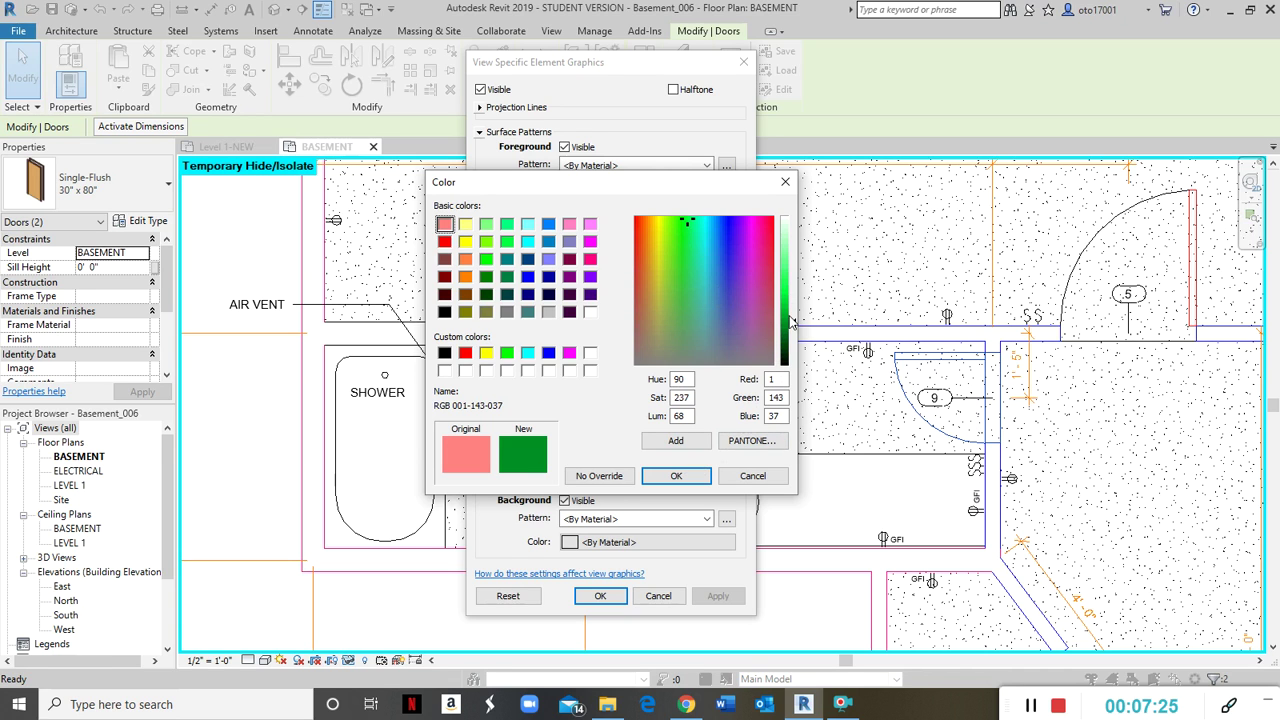
pyautogui.click(676, 476)
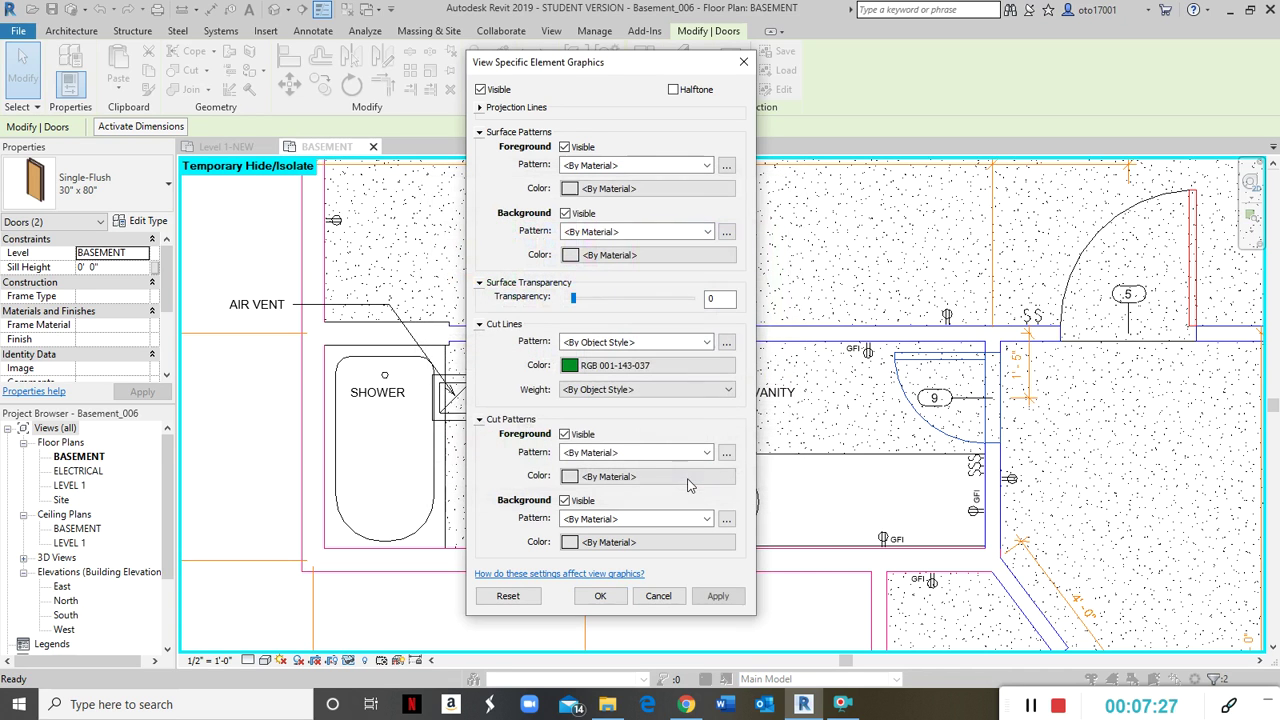
pyautogui.click(716, 596)
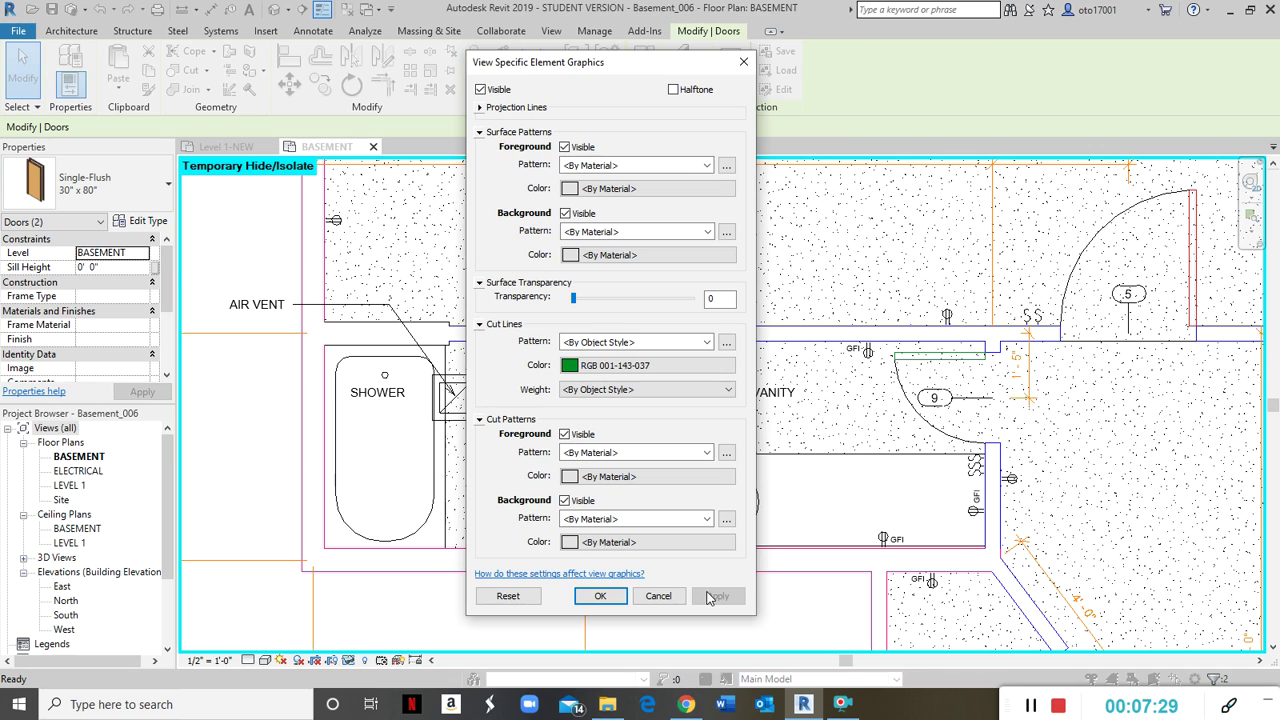
pyautogui.click(600, 596)
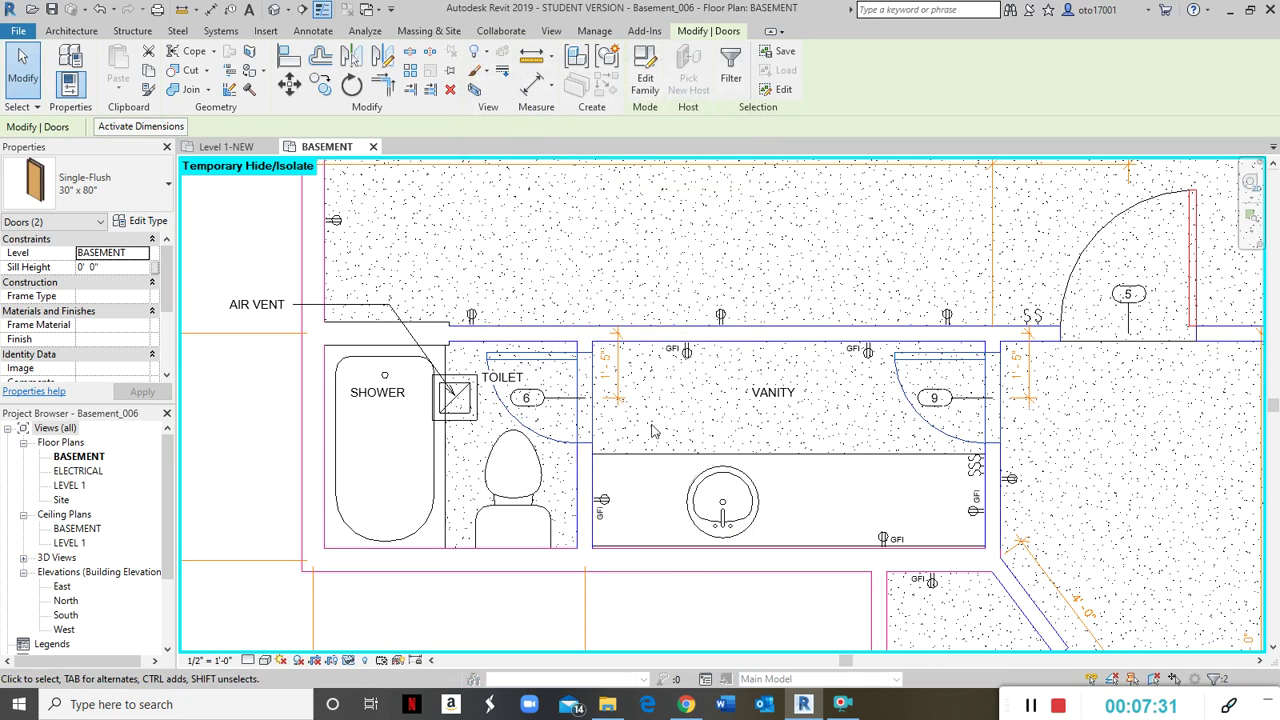
pyautogui.click(726, 258)
# Step: Override the cut line color of door 13 beside the stairs with Yellow, by element in this view
pyautogui.scroll(-4, 726, 258)
pyautogui.moveTo(848, 511); pyautogui.dragTo(749, 409, button='middle')
pyautogui.scroll(3, 900, 392)
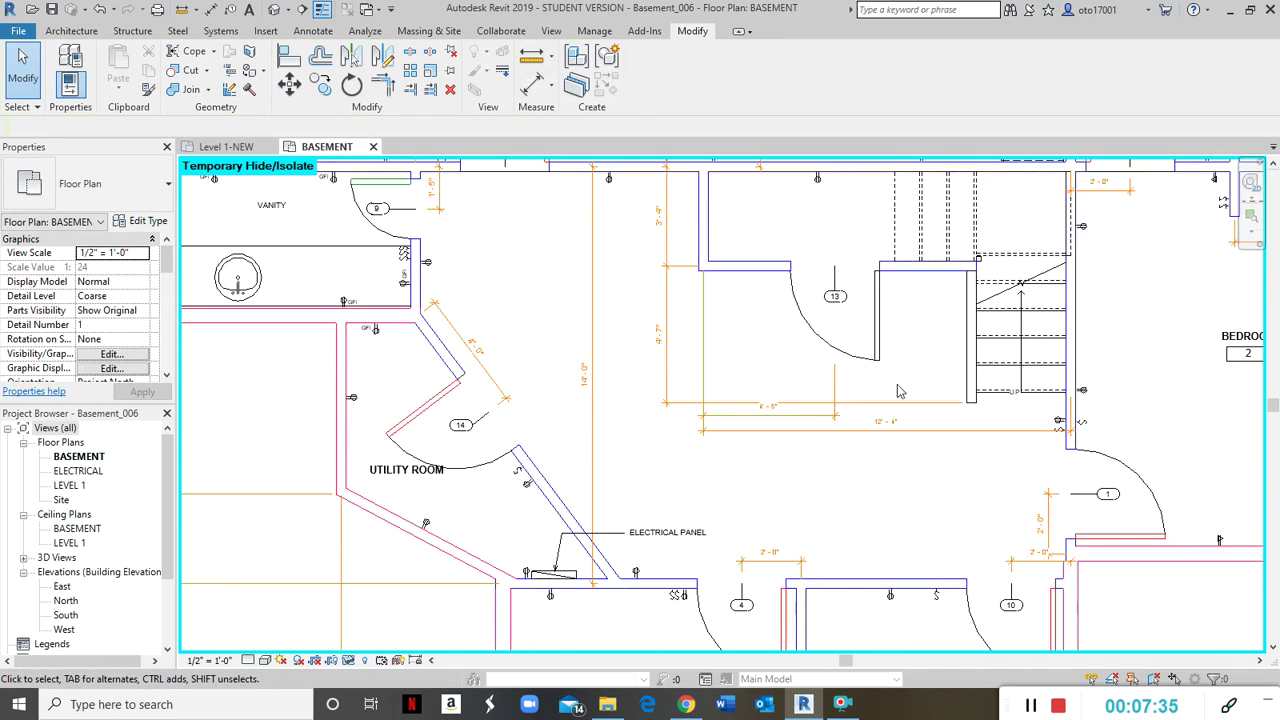
pyautogui.scroll(2, 886, 279)
pyautogui.click(864, 338)
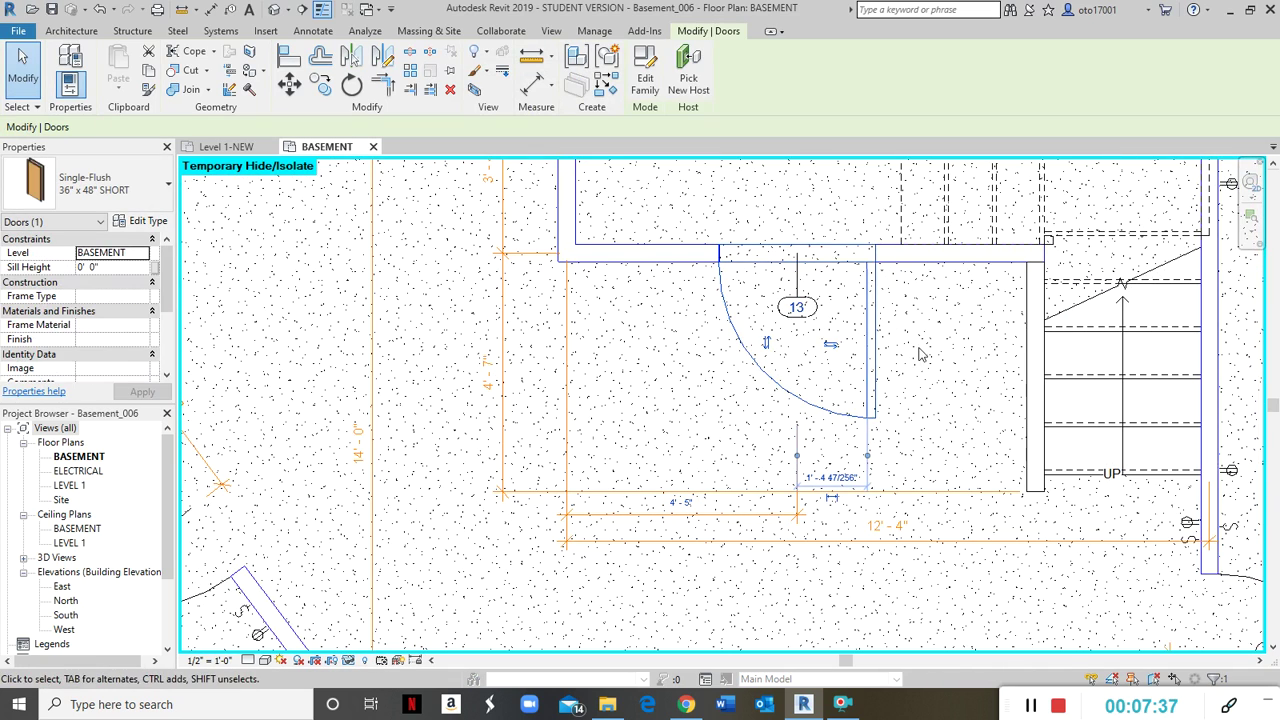
pyautogui.rightClick(875, 340)
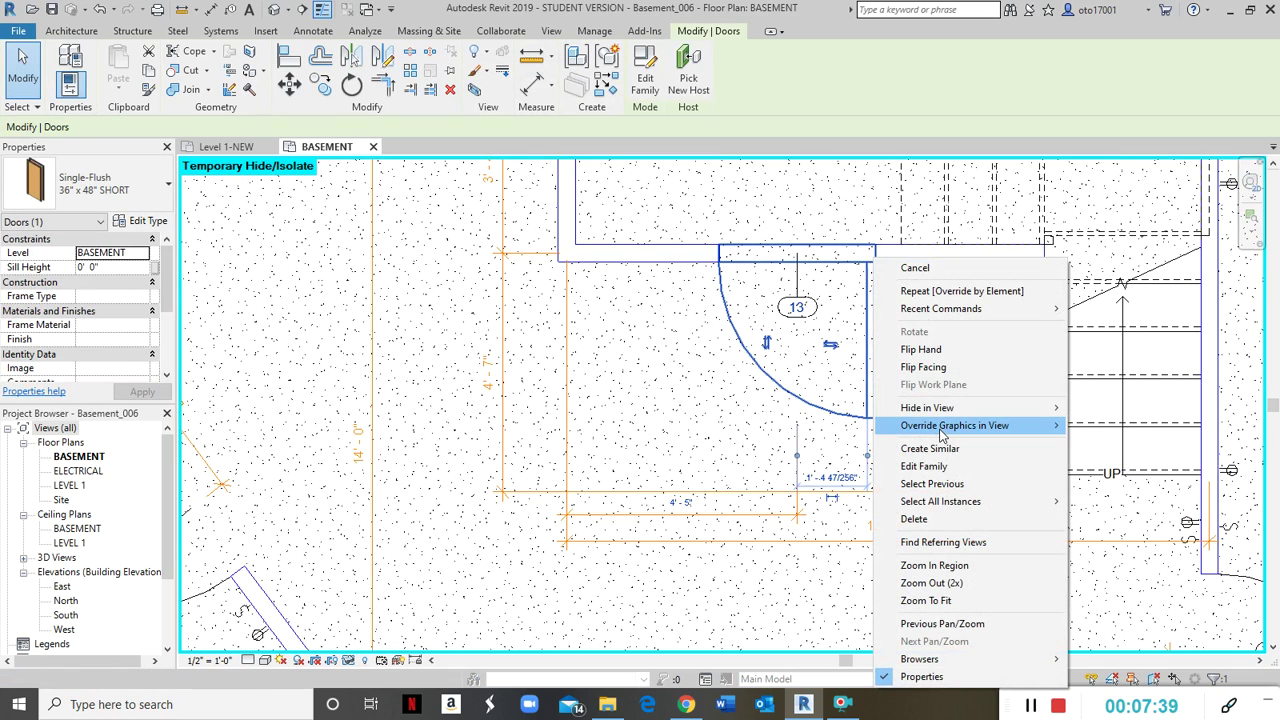
pyautogui.click(1080, 425)
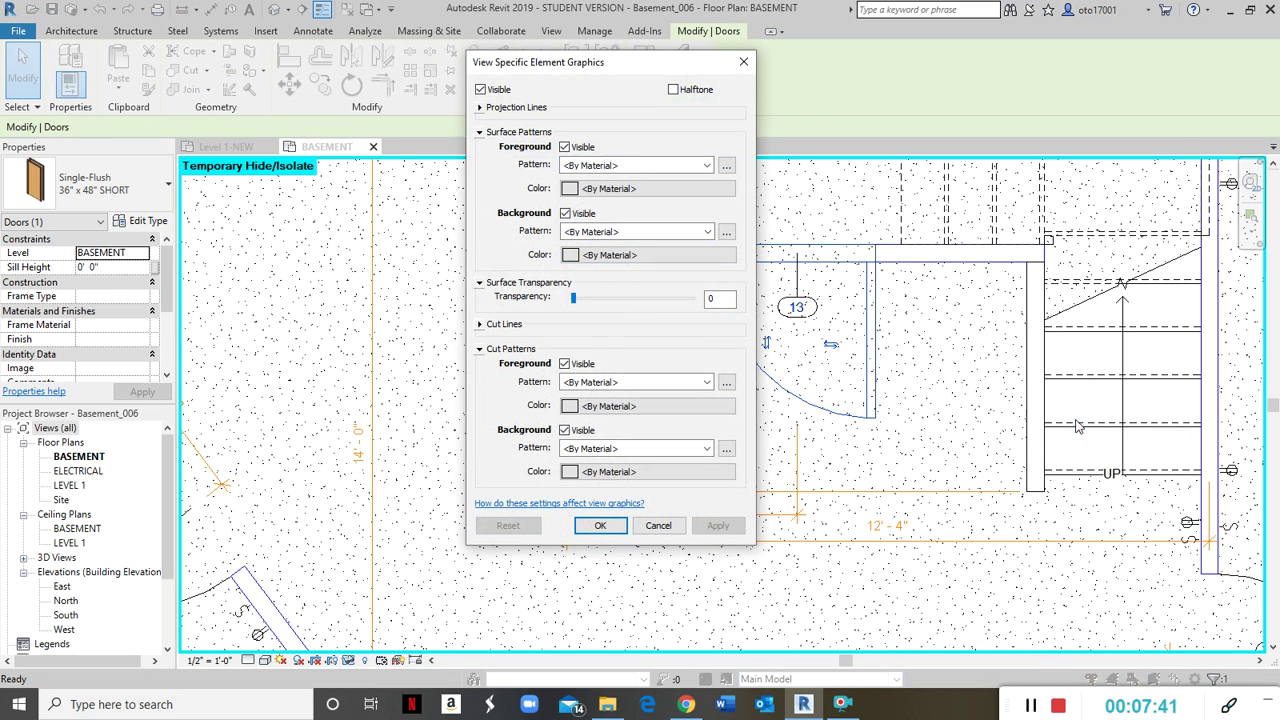
pyautogui.click(479, 325)
pyautogui.click(603, 366)
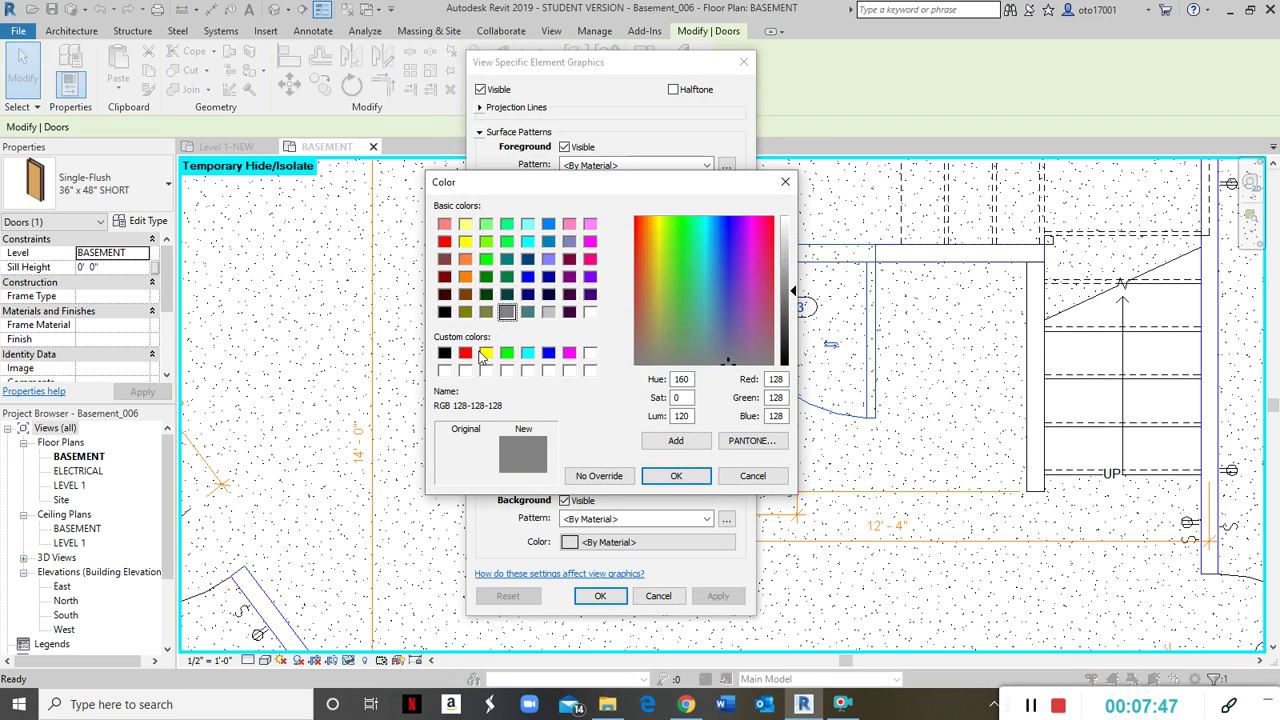
pyautogui.click(486, 354)
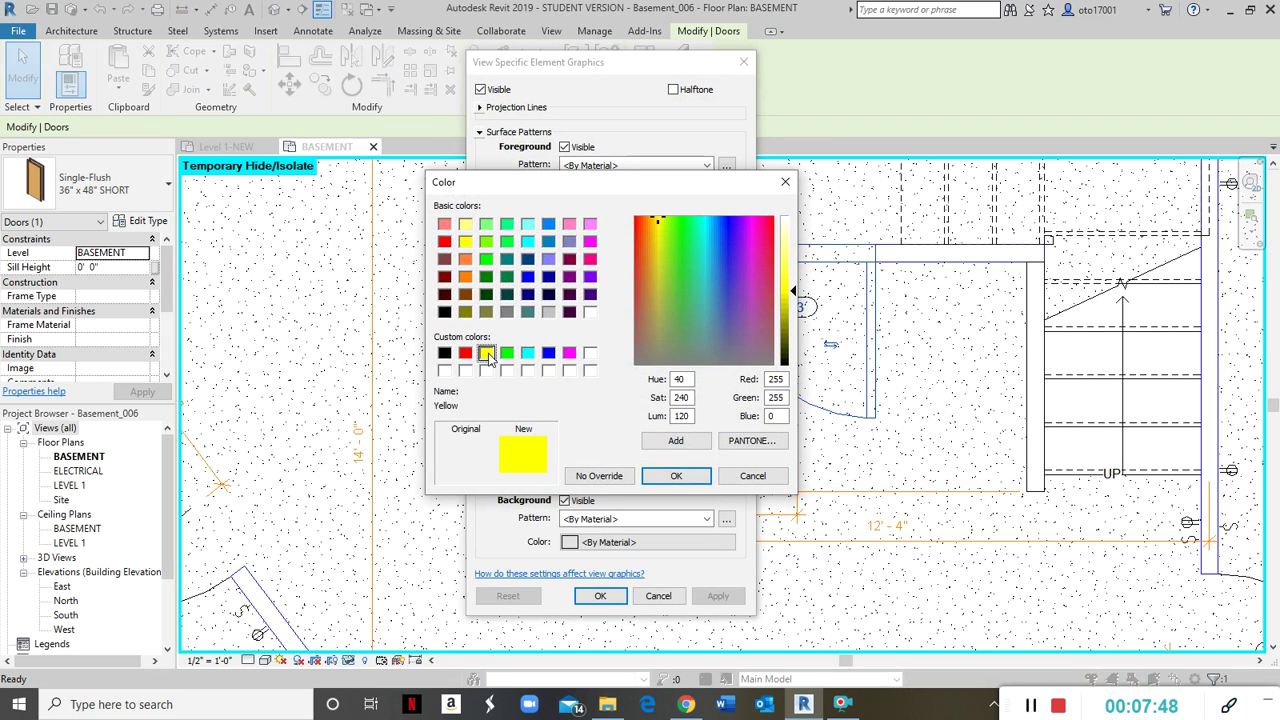
pyautogui.click(660, 476)
pyautogui.click(700, 595)
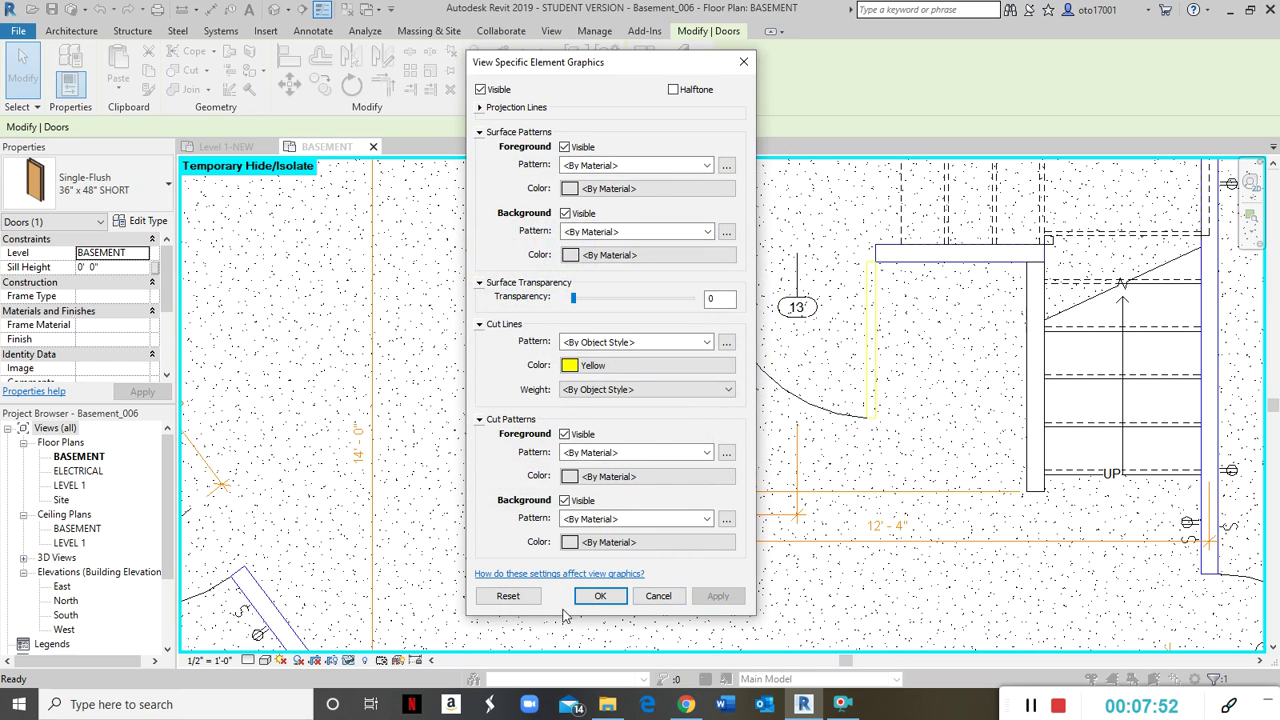
pyautogui.click(599, 596)
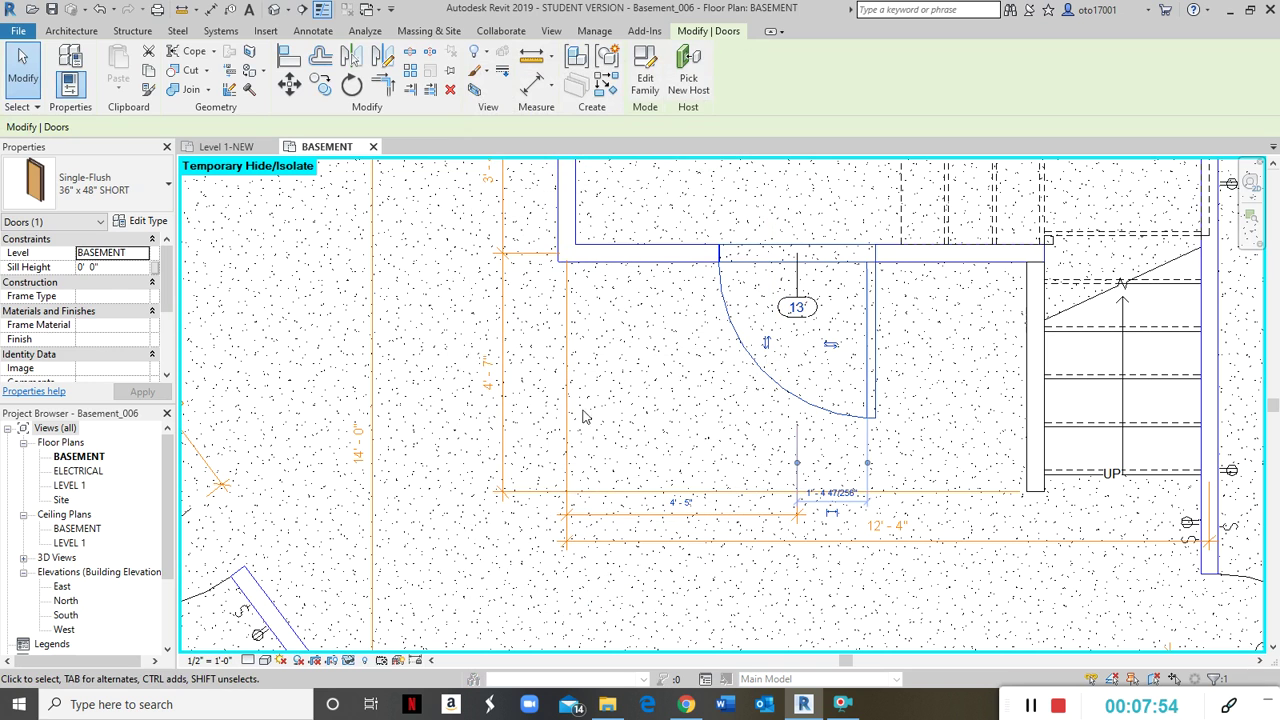
pyautogui.click(709, 386)
# Step: Review the color overrides of the doors, walls and dimensions across the whole basement floor plan
pyautogui.scroll(2, 705, 368)
pyautogui.scroll(-2, 705, 368)
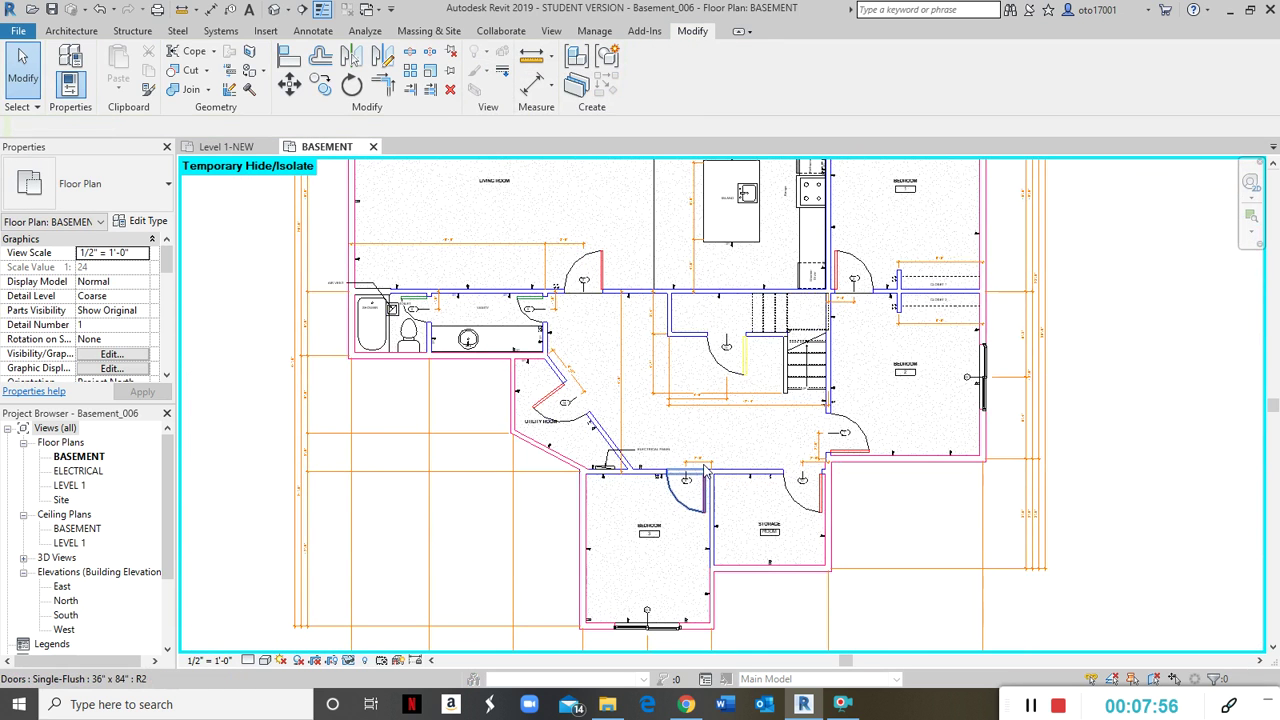
pyautogui.moveTo(665, 468); pyautogui.dragTo(681, 526, button='middle')
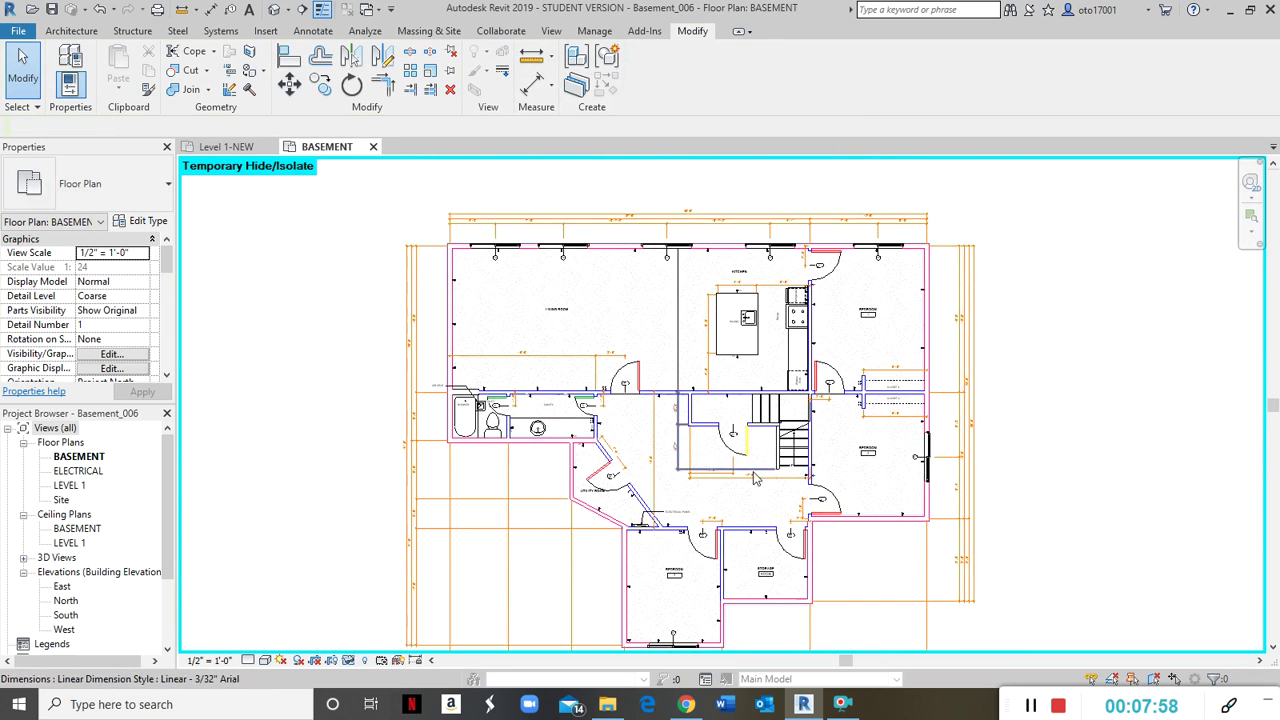
pyautogui.scroll(2, 797, 318)
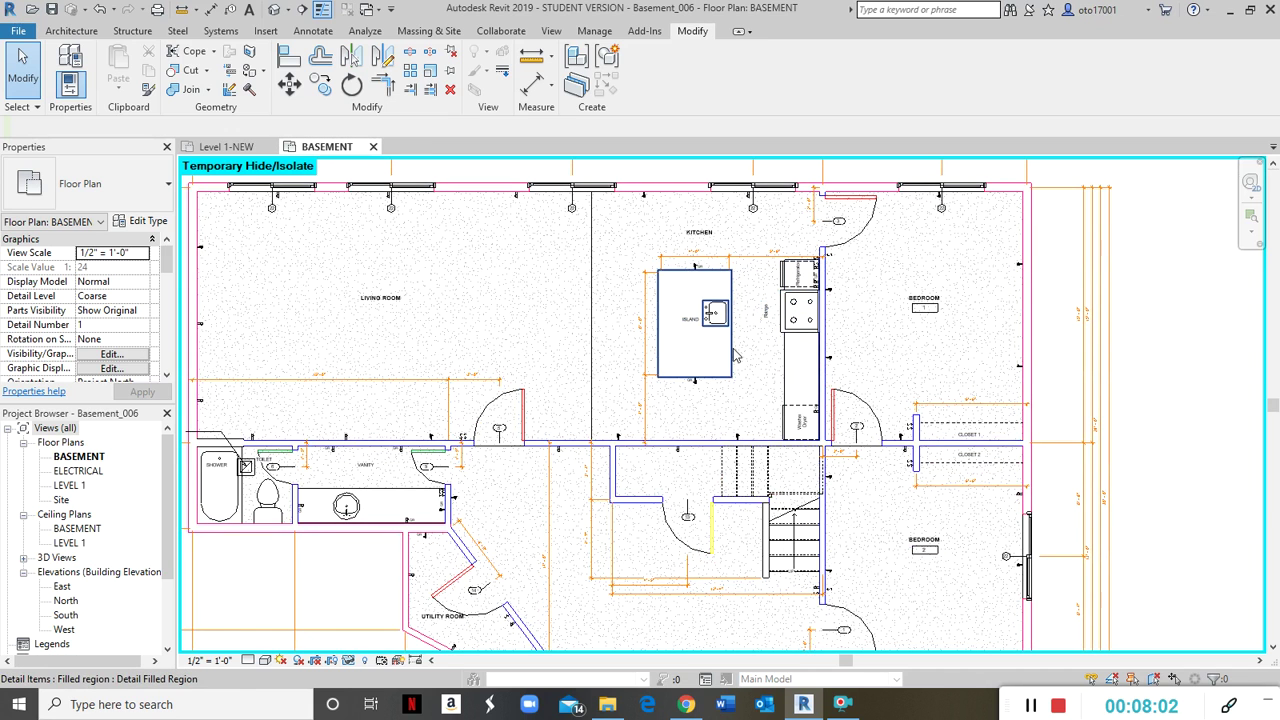
pyautogui.scroll(-3, 757, 352)
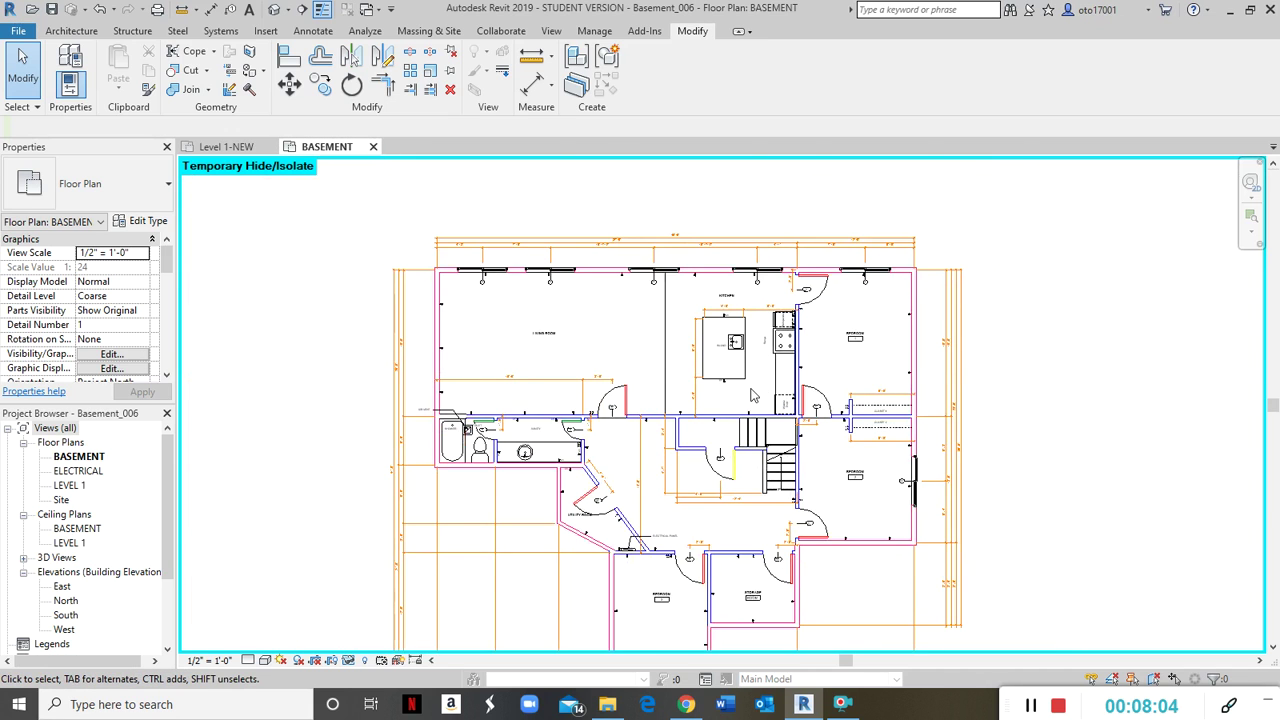
pyautogui.scroll(-2, 641, 330)
pyautogui.moveTo(700, 390); pyautogui.dragTo(706, 327, button='middle')
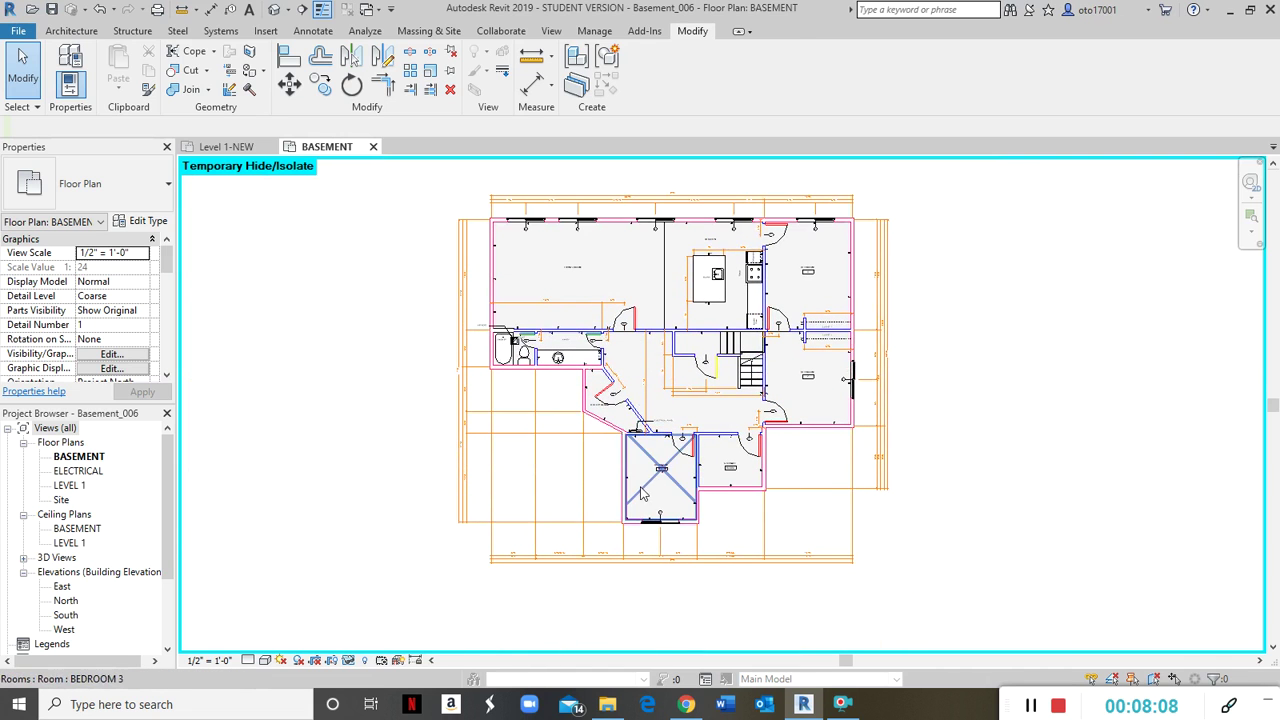
# Step: Select all instances visible in the view of the window type in Bedroom 3's exterior wall
pyautogui.scroll(1, 685, 542)
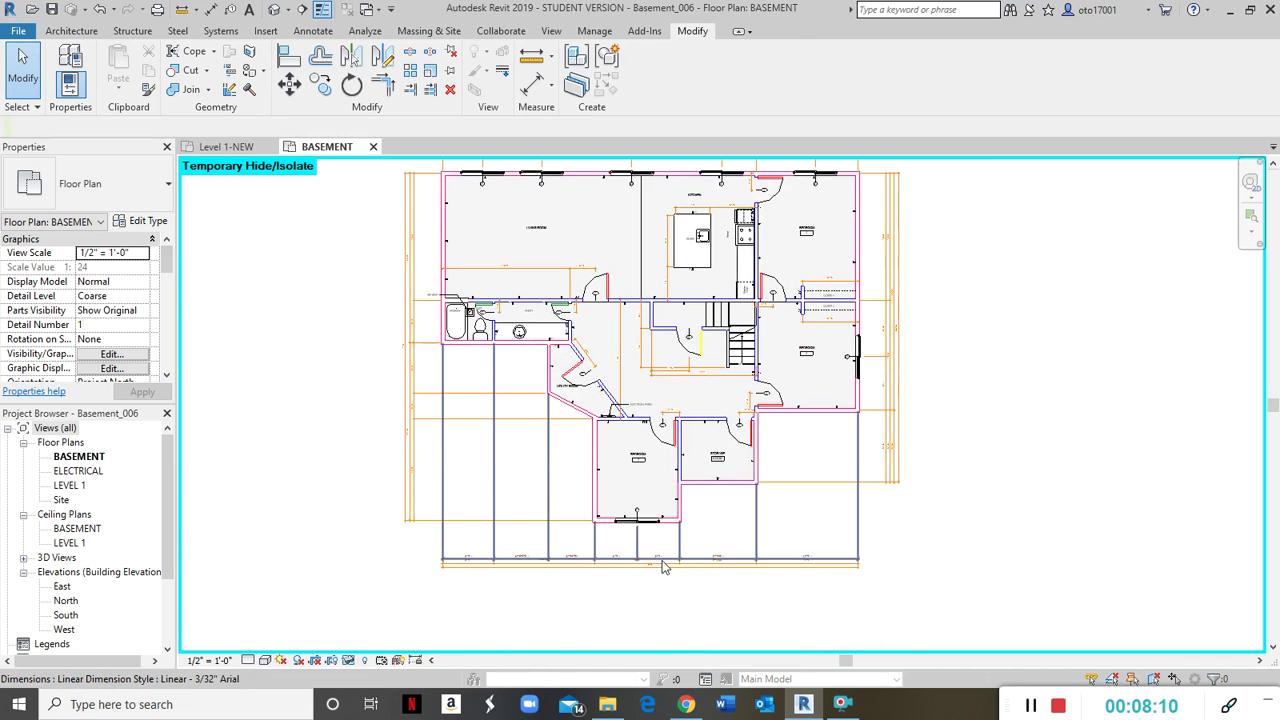
pyautogui.scroll(1, 643, 563)
pyautogui.scroll(5, 641, 545)
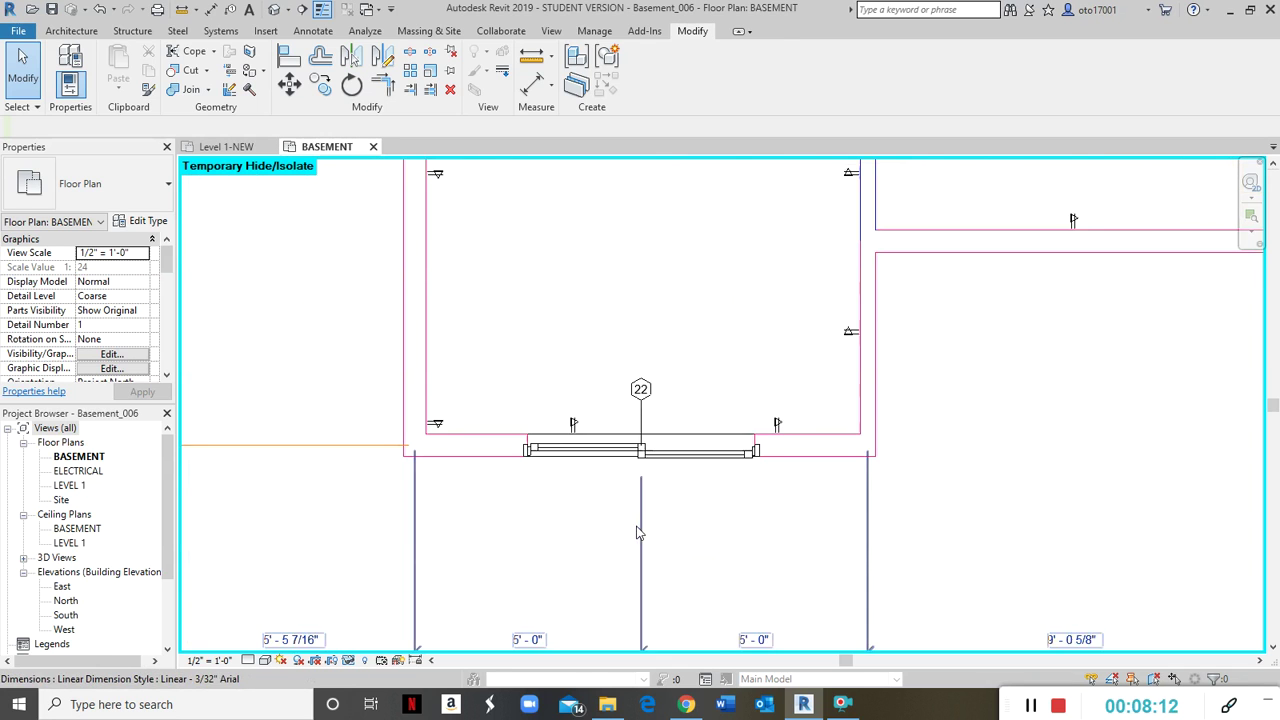
pyautogui.rightClick(695, 461)
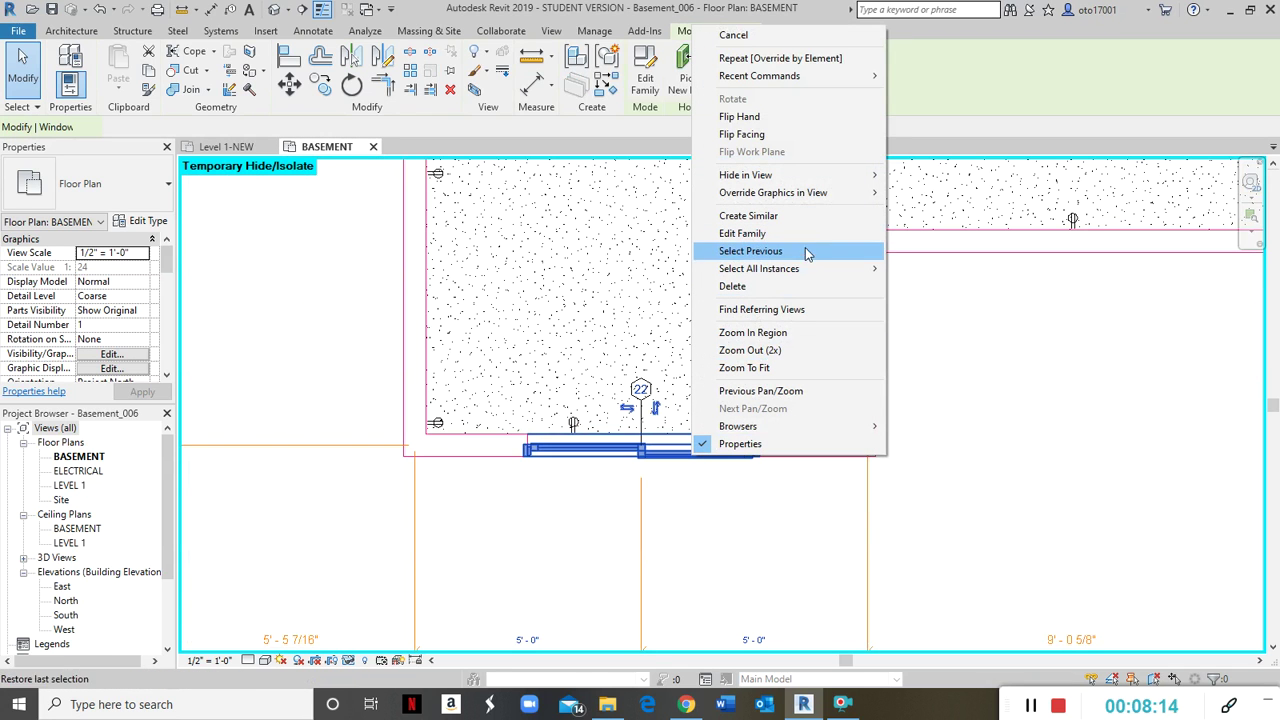
pyautogui.moveTo(807, 269)
pyautogui.click(950, 269)
pyautogui.scroll(-5, 1037, 386)
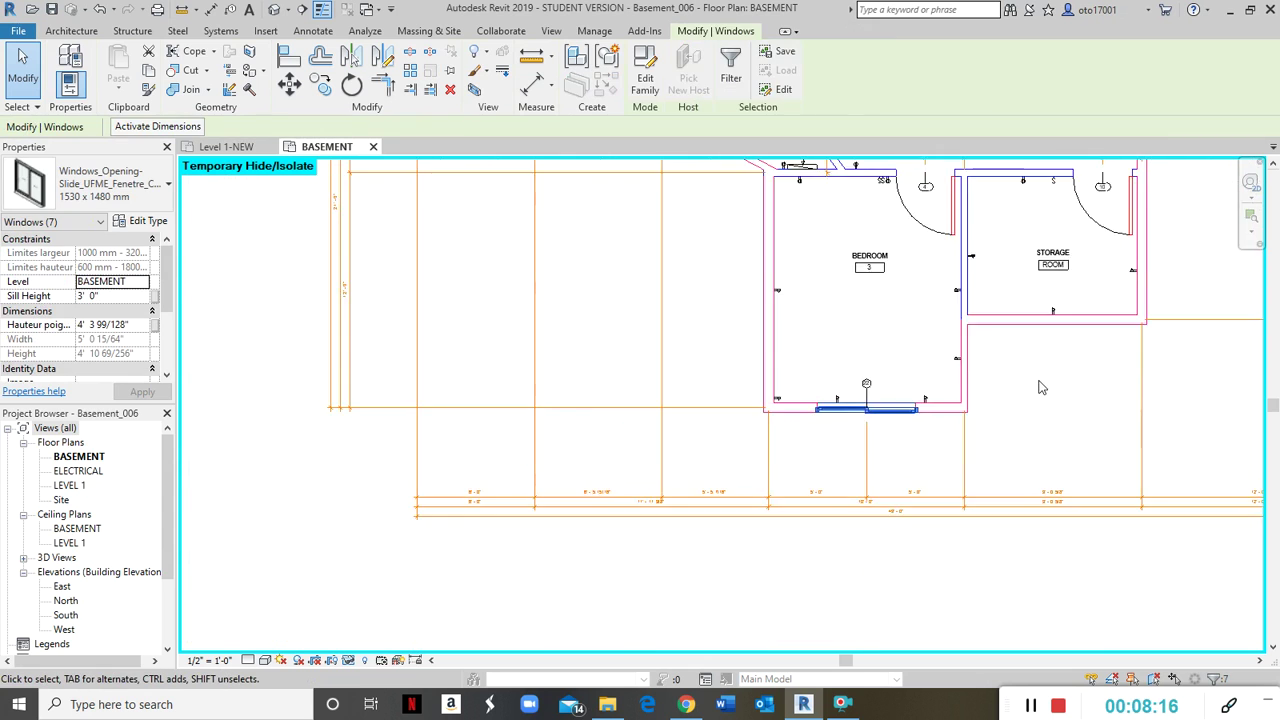
pyautogui.moveTo(1040, 387); pyautogui.dragTo(725, 540, button='middle')
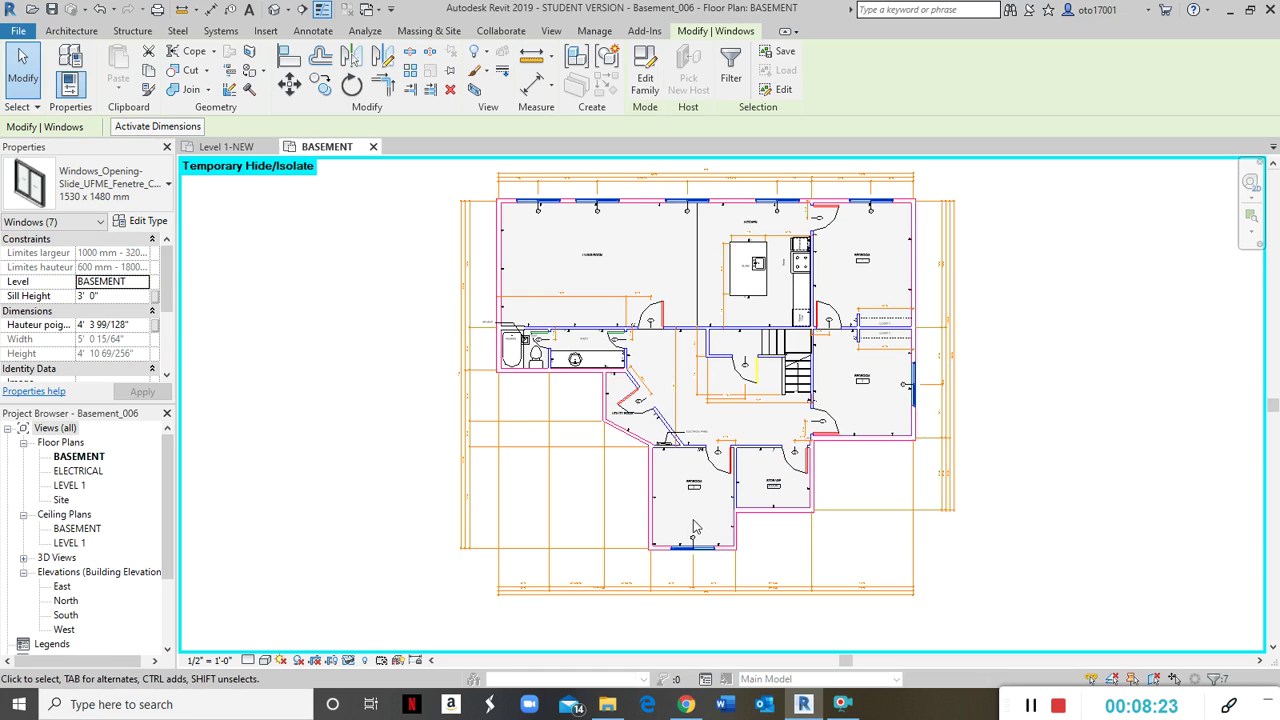
# Step: Override the cut line color of the selected windows with the custom cyan RGB 026-219-230, by element in this view
pyautogui.rightClick(699, 545)
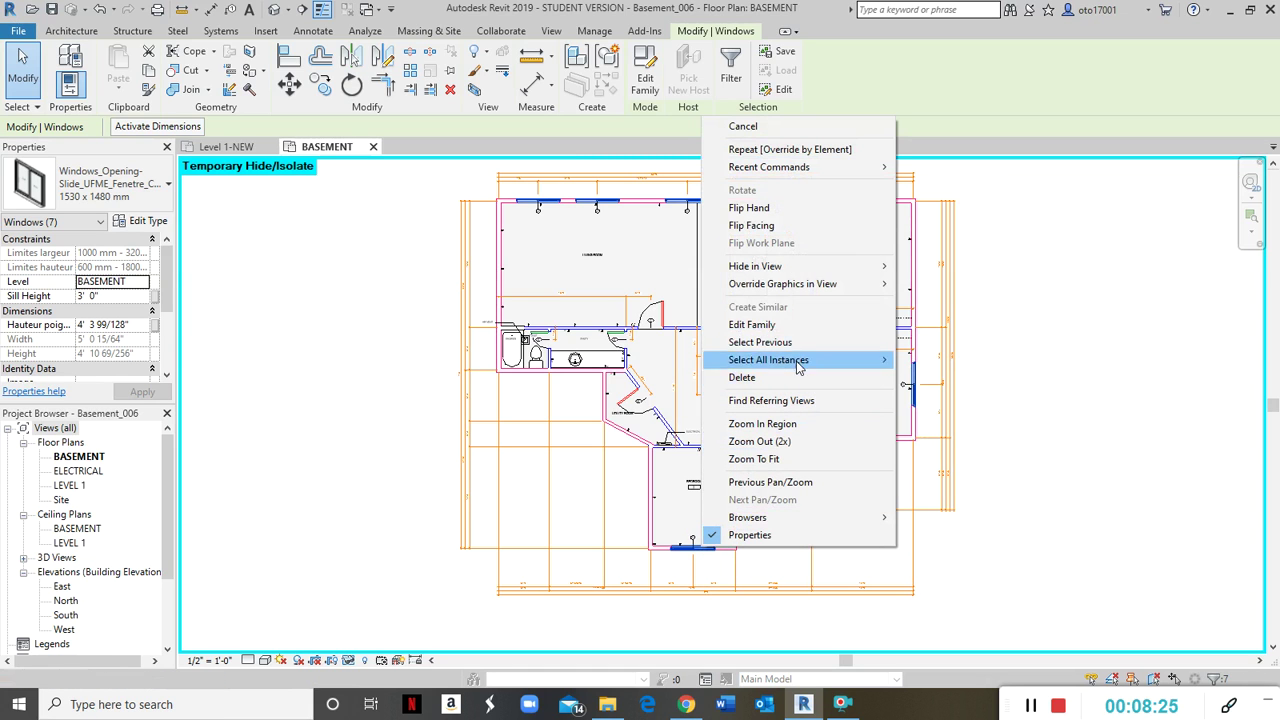
pyautogui.moveTo(830, 285)
pyautogui.click(927, 285)
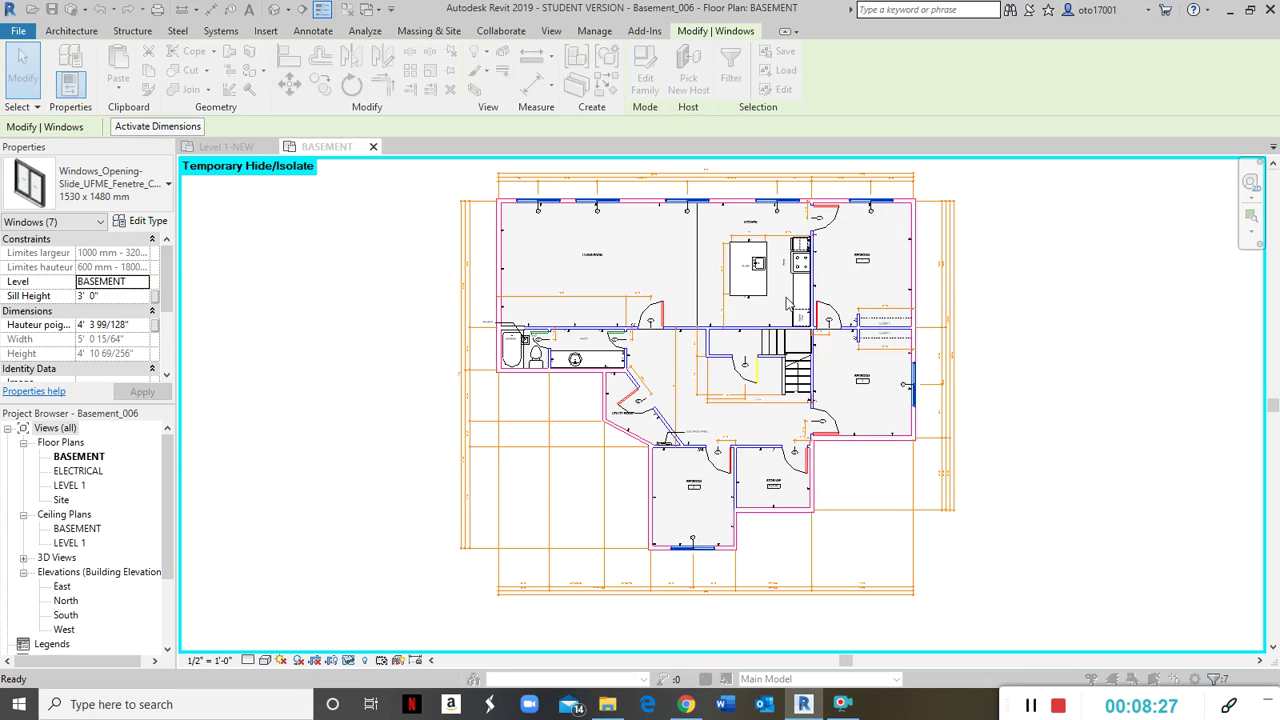
pyautogui.click(480, 325)
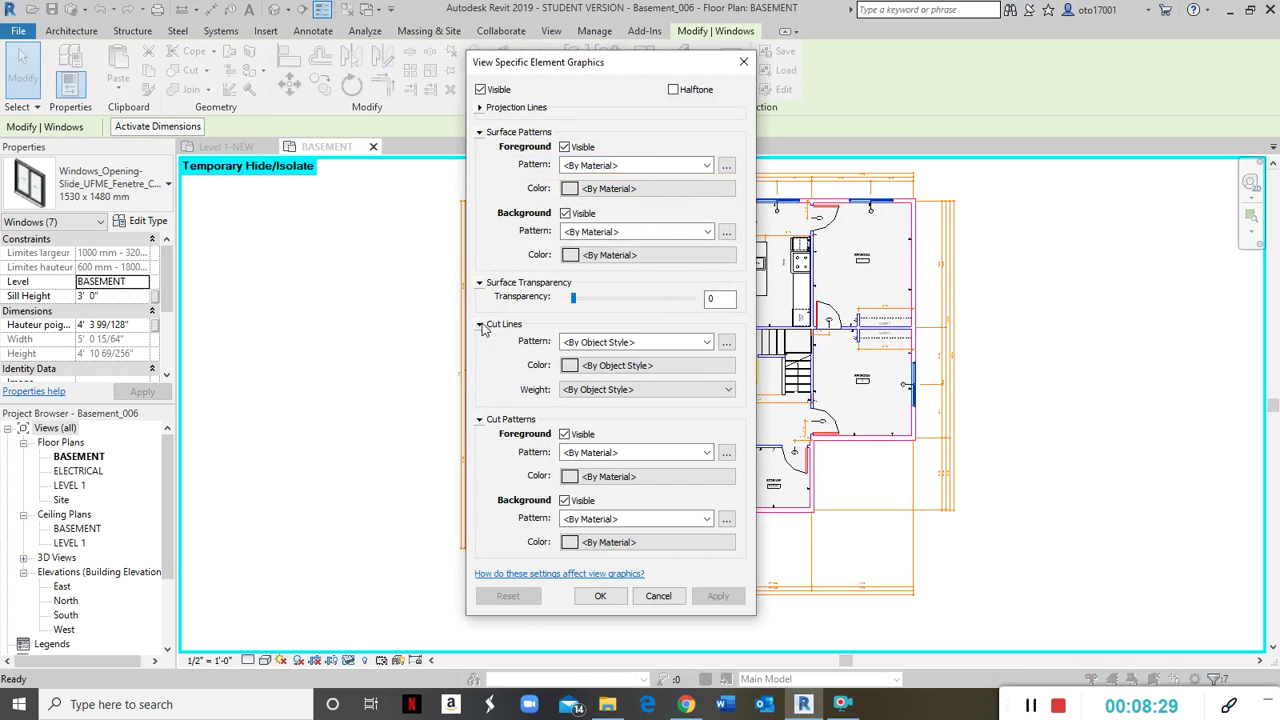
pyautogui.click(591, 368)
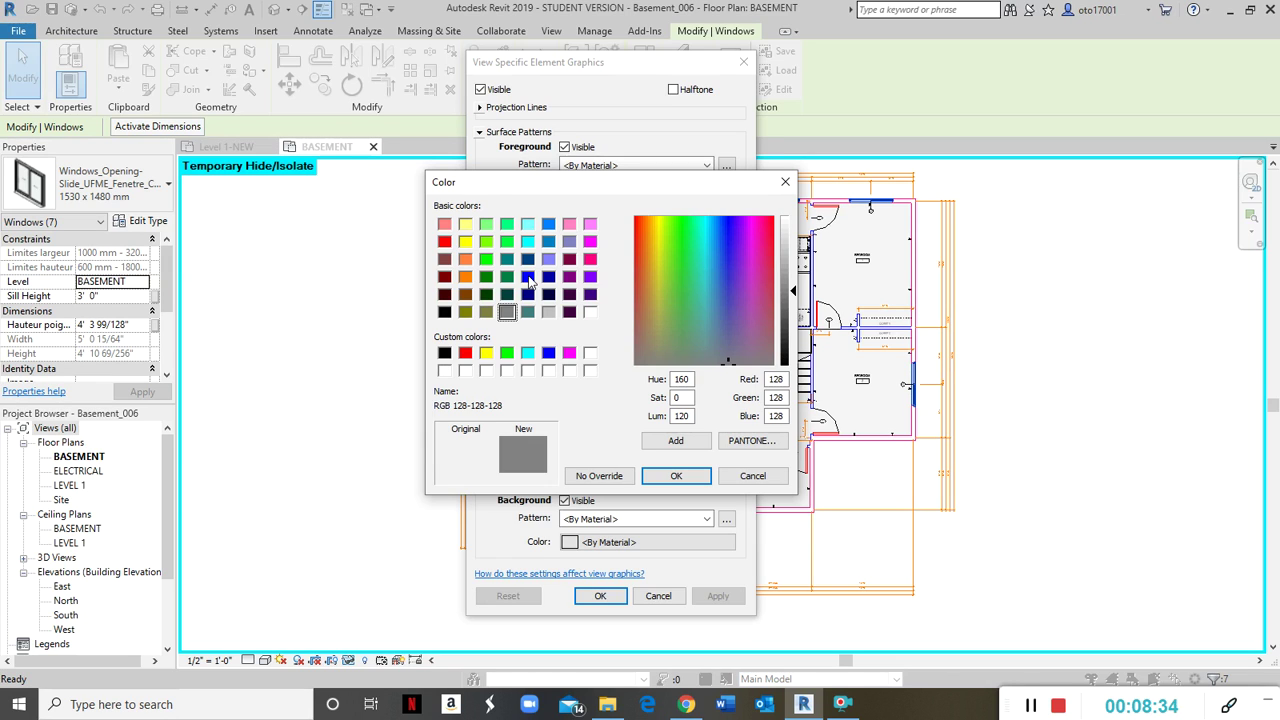
pyautogui.moveTo(594, 176); pyautogui.dragTo(665, 167)
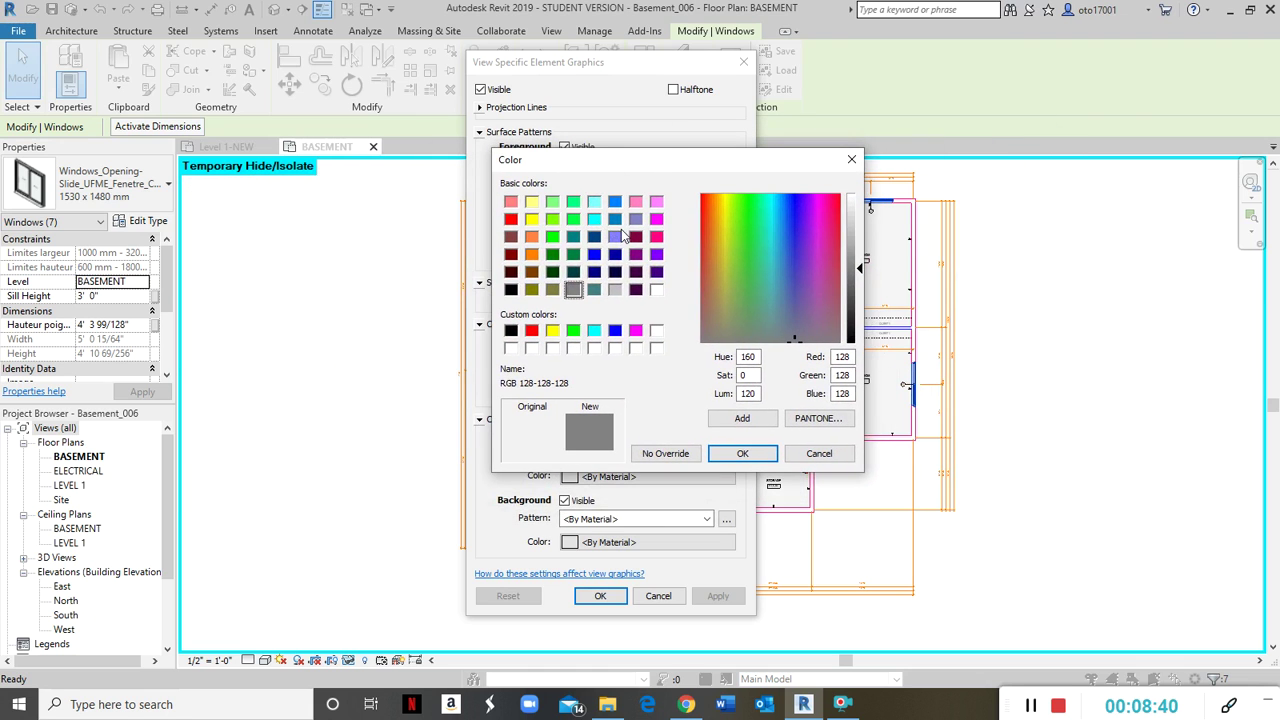
pyautogui.click(772, 225)
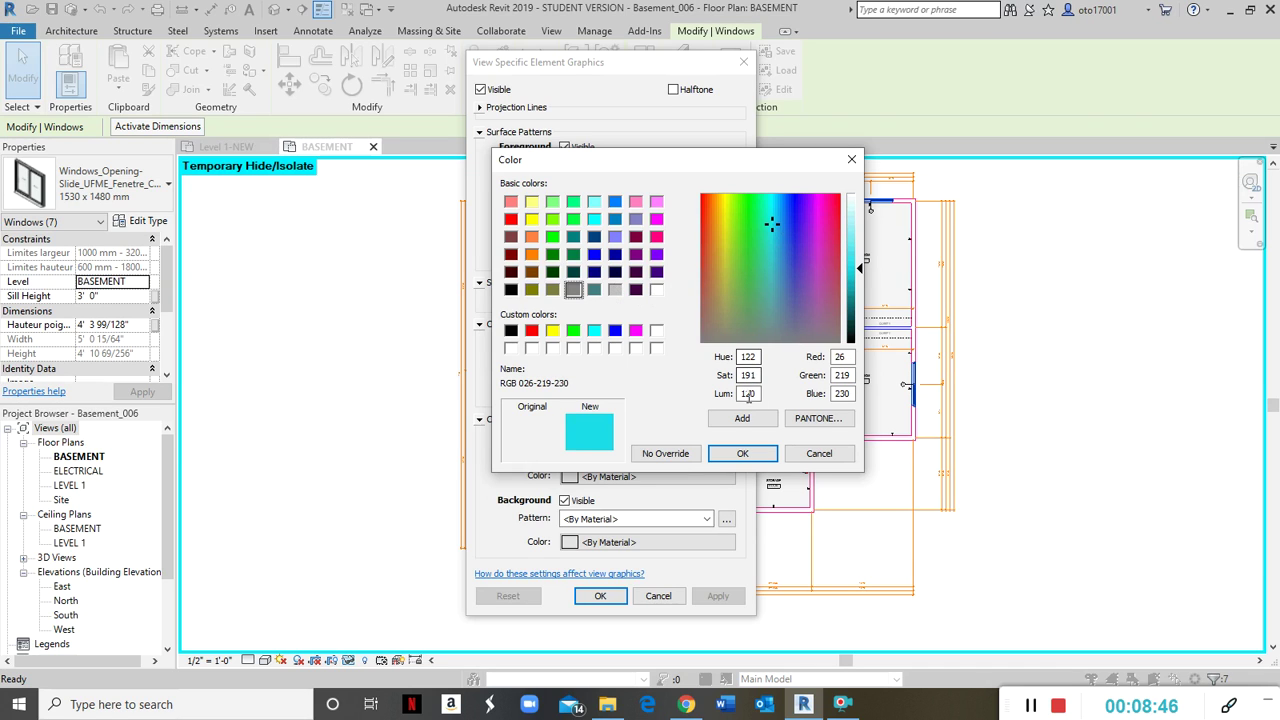
pyautogui.click(741, 455)
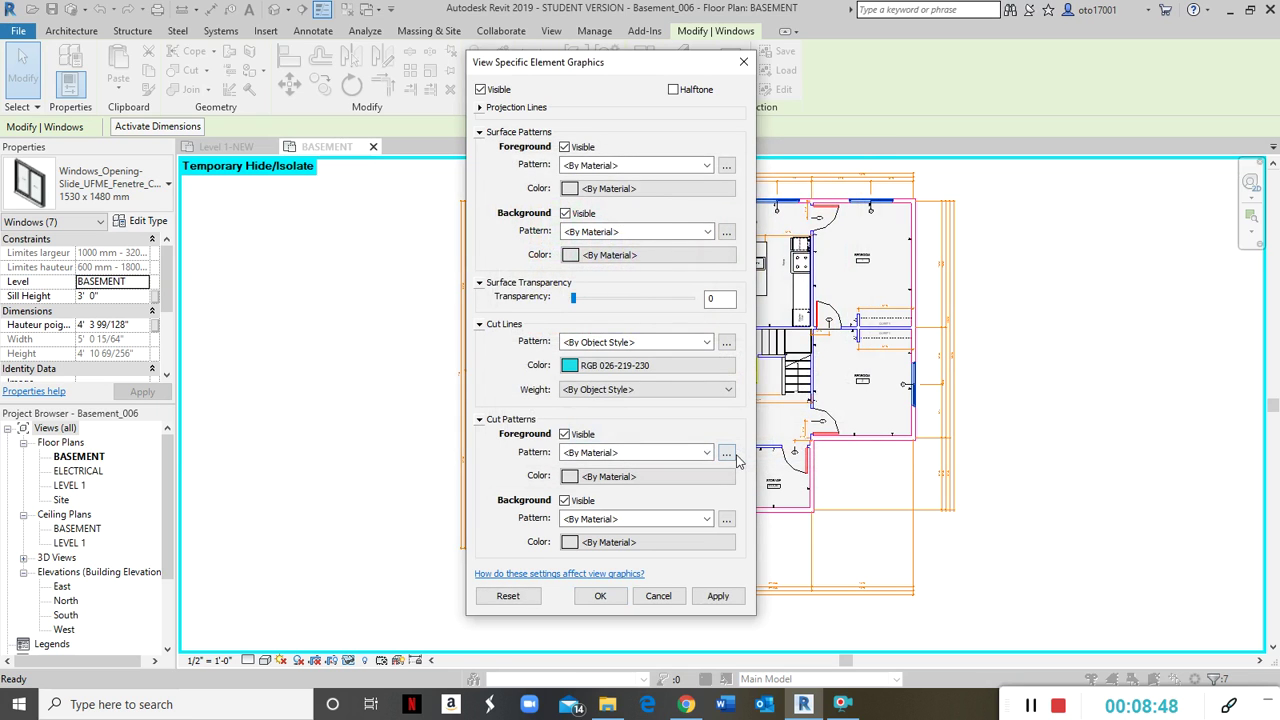
pyautogui.click(658, 391)
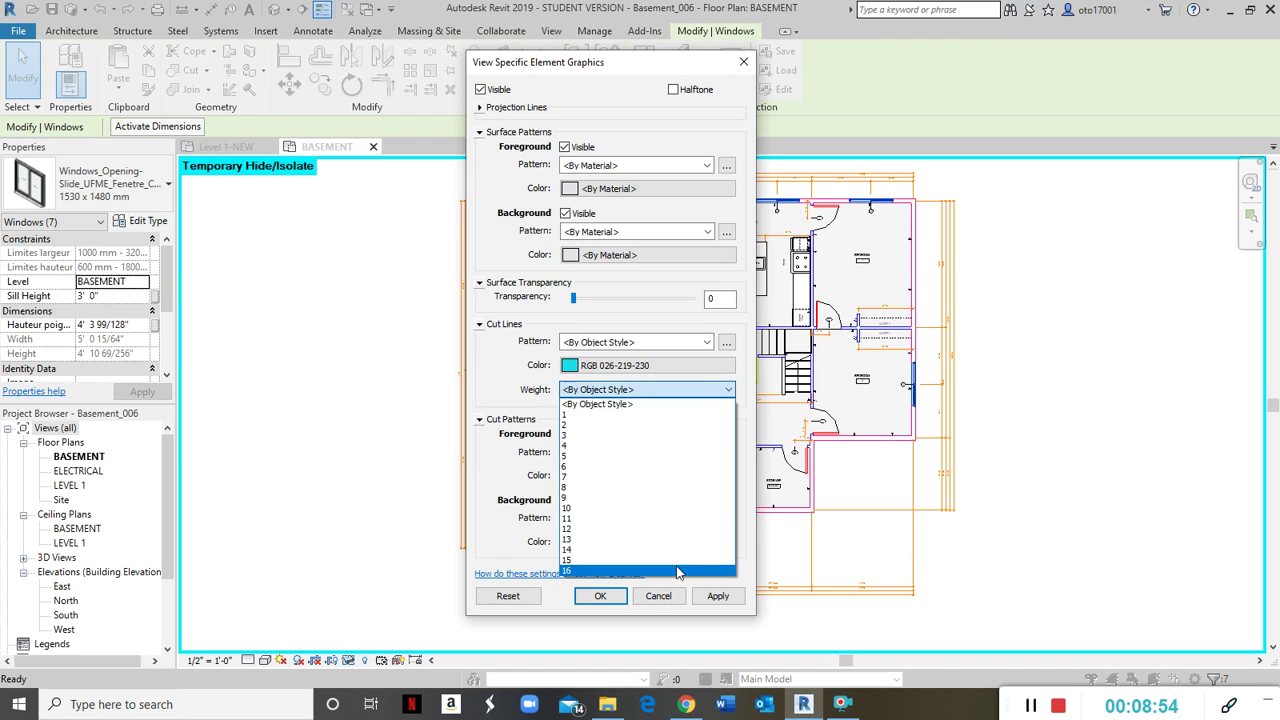
pyautogui.click(651, 598)
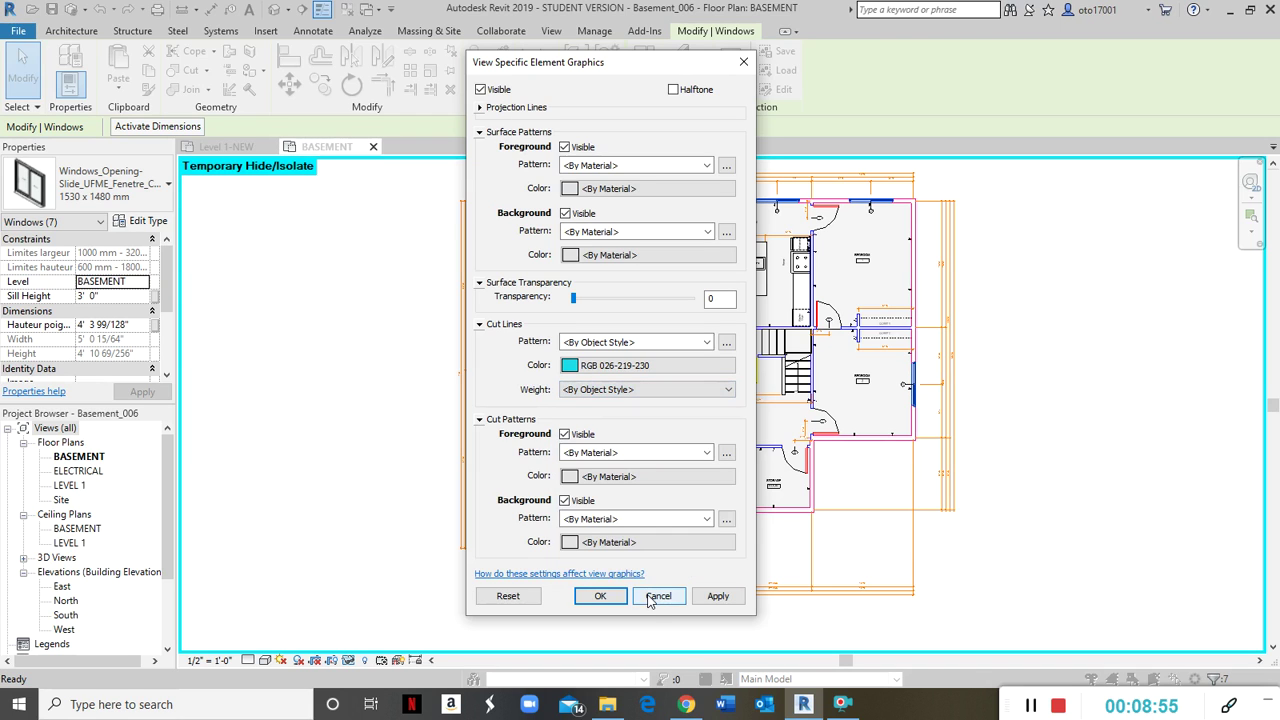
pyautogui.click(718, 596)
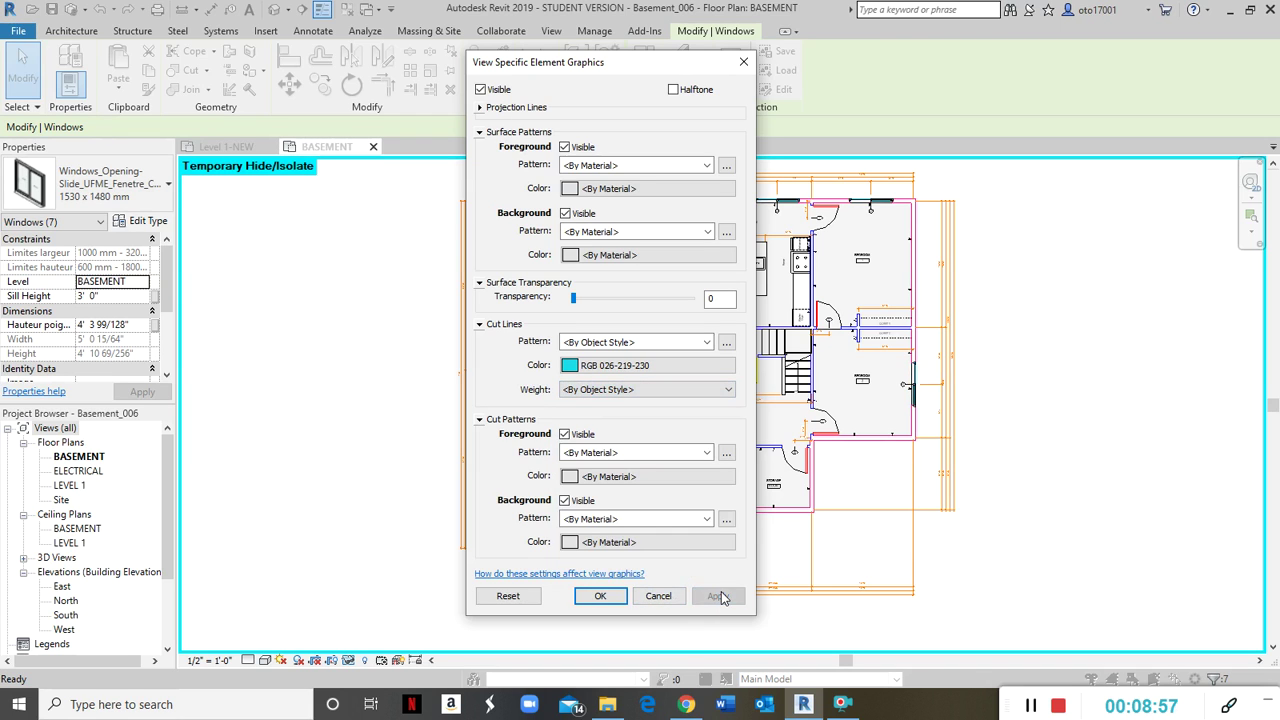
pyautogui.click(601, 596)
# Step: Inspect the window beside Bedroom 2 up close and select all its instances visible in the view
pyautogui.scroll(9, 1008, 376)
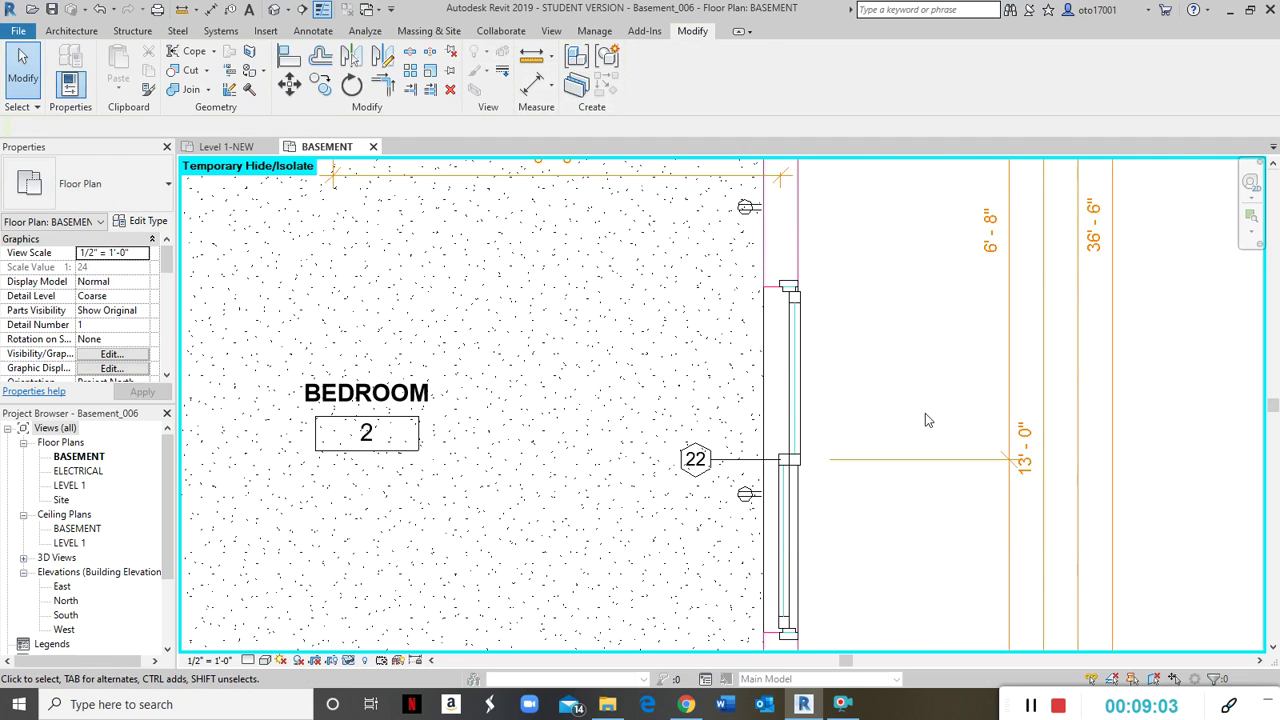
pyautogui.scroll(2, 925, 420)
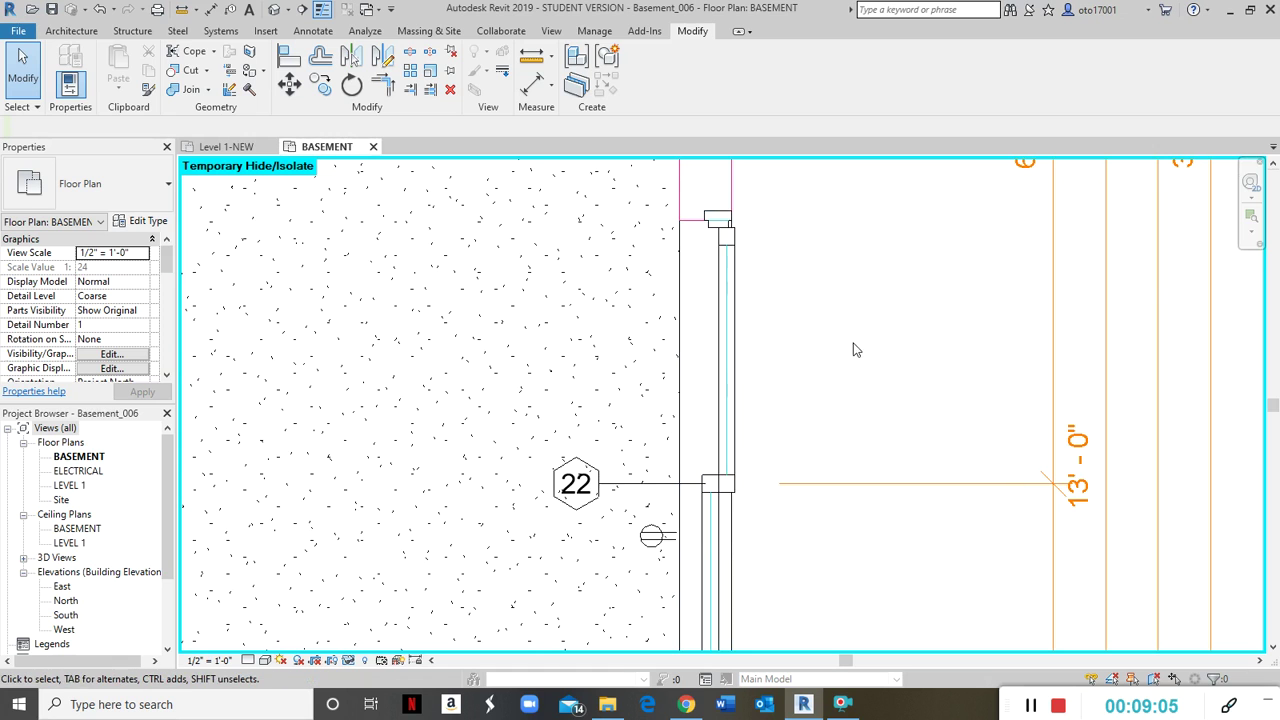
pyautogui.scroll(2, 877, 343)
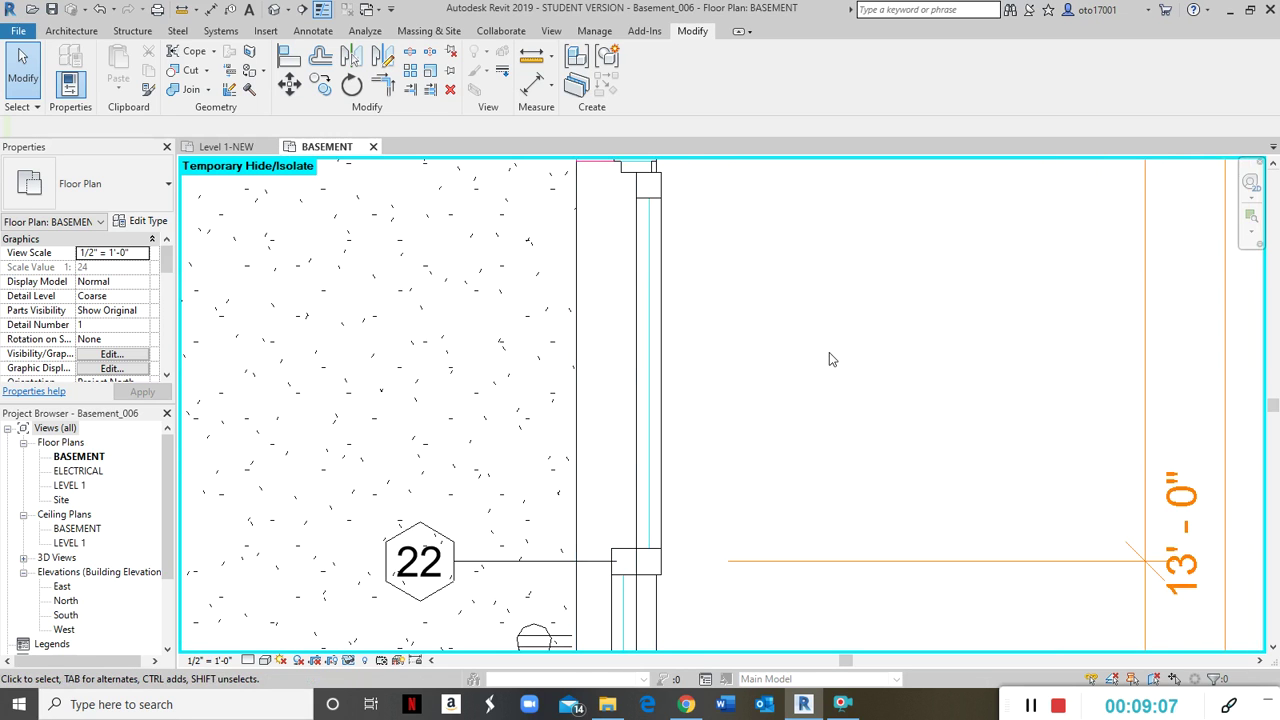
pyautogui.scroll(-4, 829, 360)
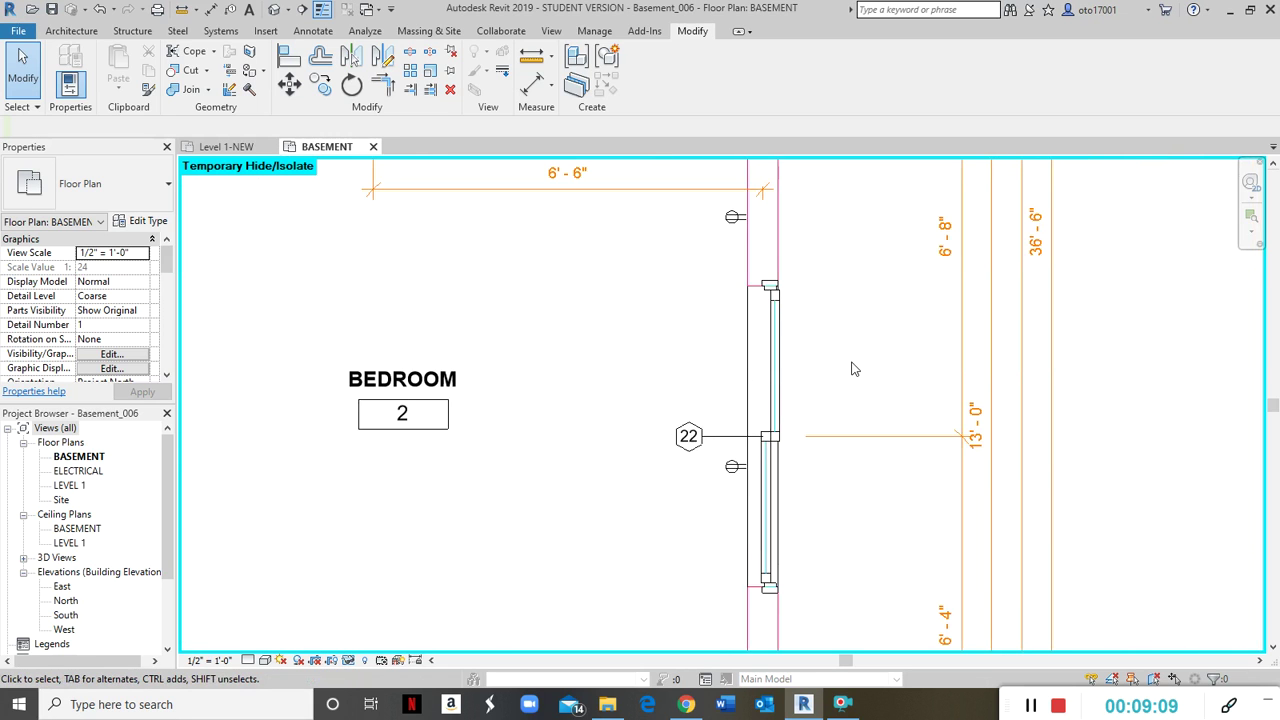
pyautogui.scroll(2, 860, 420)
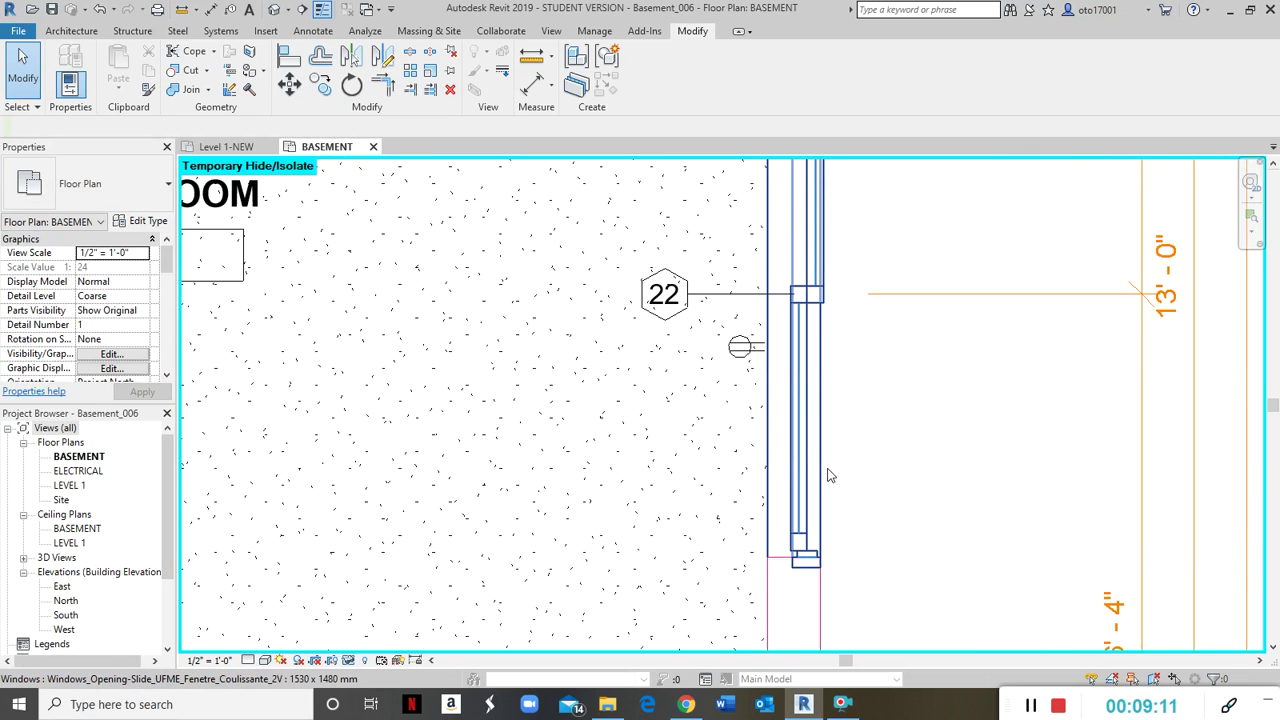
pyautogui.click(828, 475)
pyautogui.scroll(-2, 850, 440)
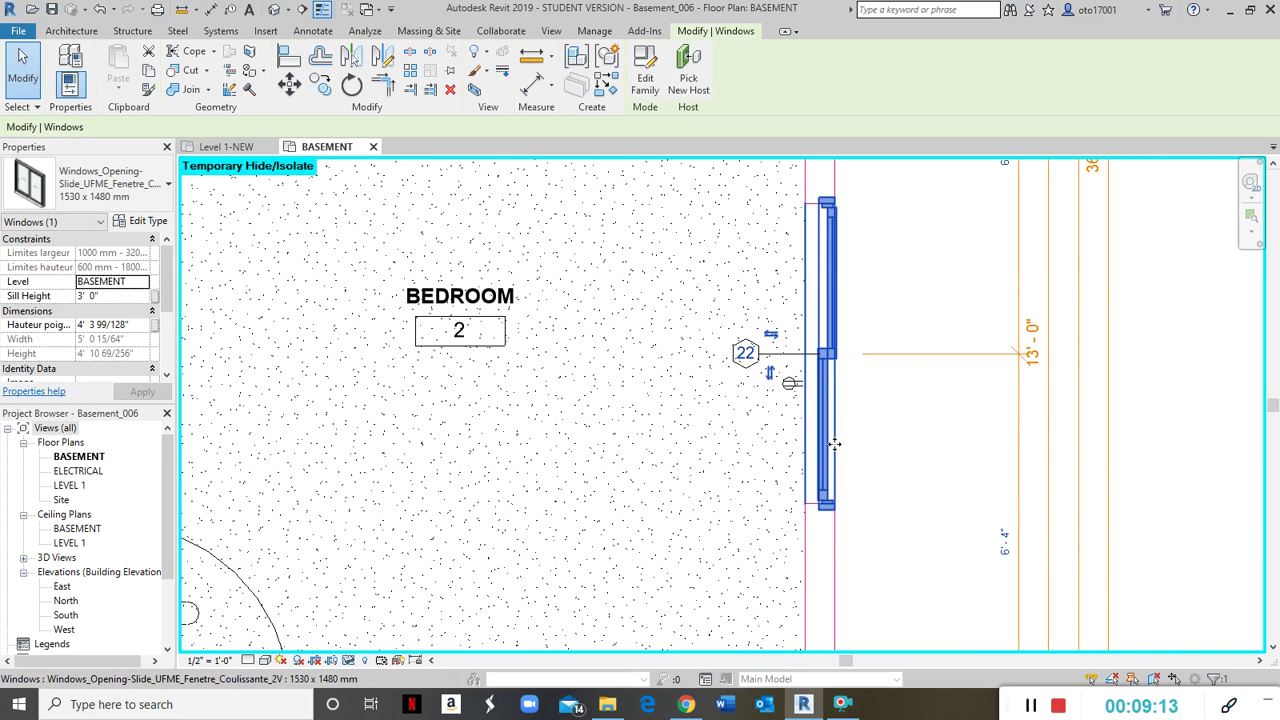
pyautogui.rightClick(836, 452)
pyautogui.moveTo(910, 258)
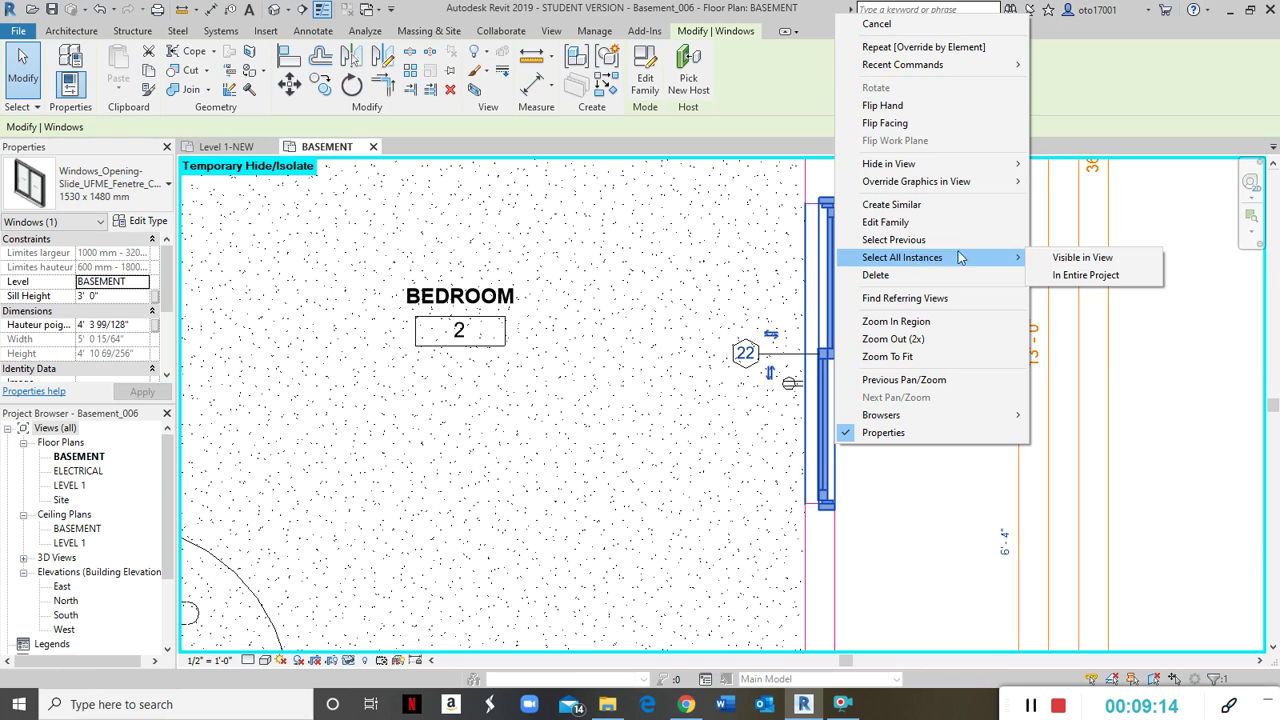
pyautogui.click(1100, 262)
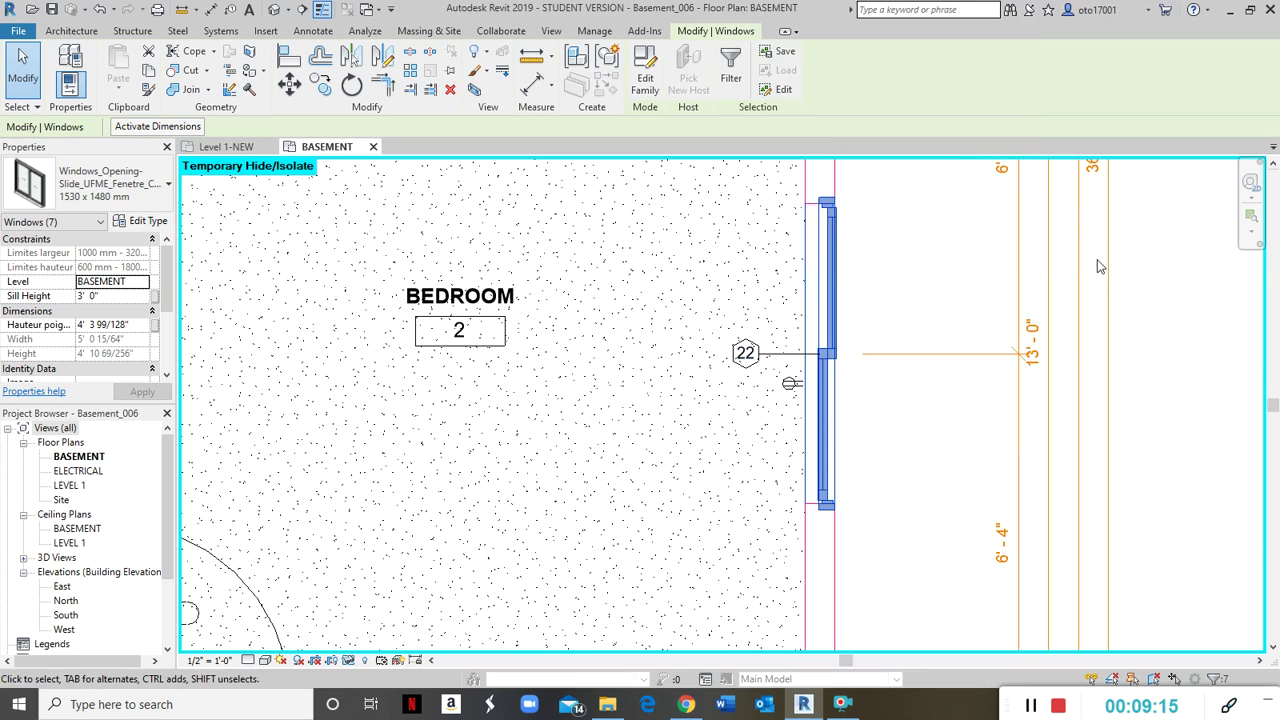
# Step: Open the by-element graphic overrides for the selected windows and check their cut line color without changing it
pyautogui.rightClick(838, 314)
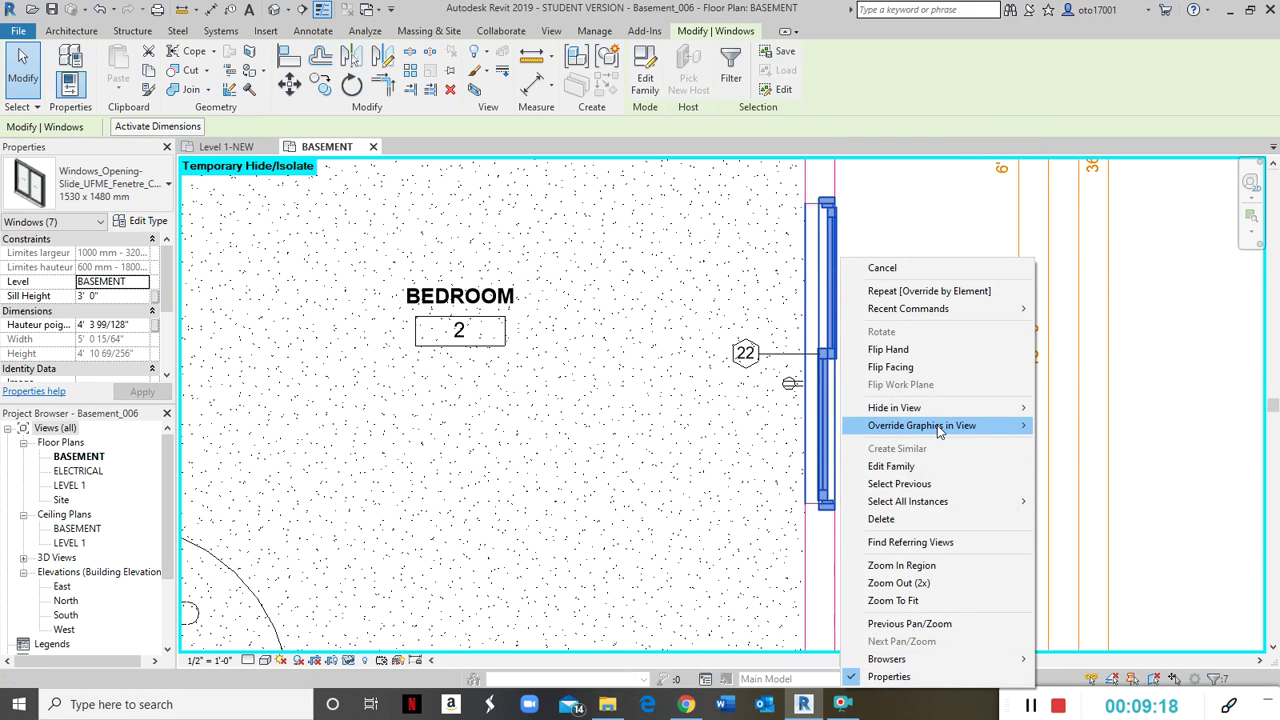
pyautogui.moveTo(937, 425)
pyautogui.click(1083, 426)
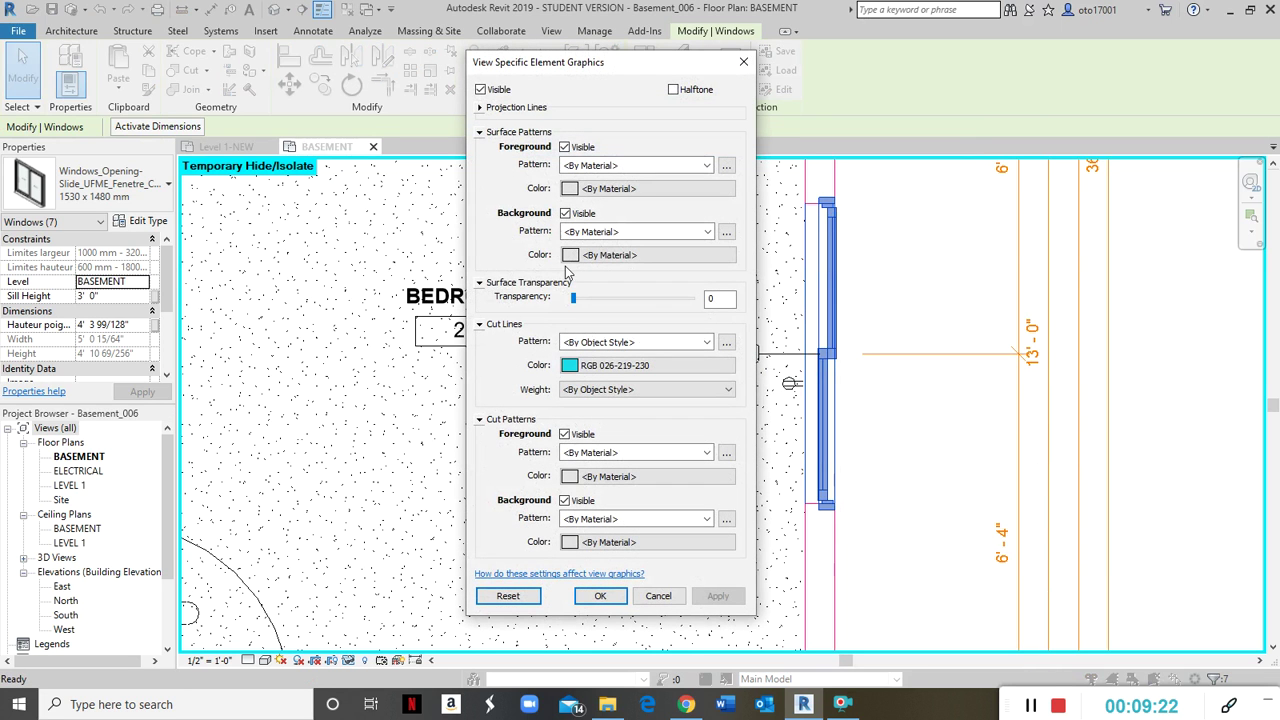
pyautogui.click(632, 366)
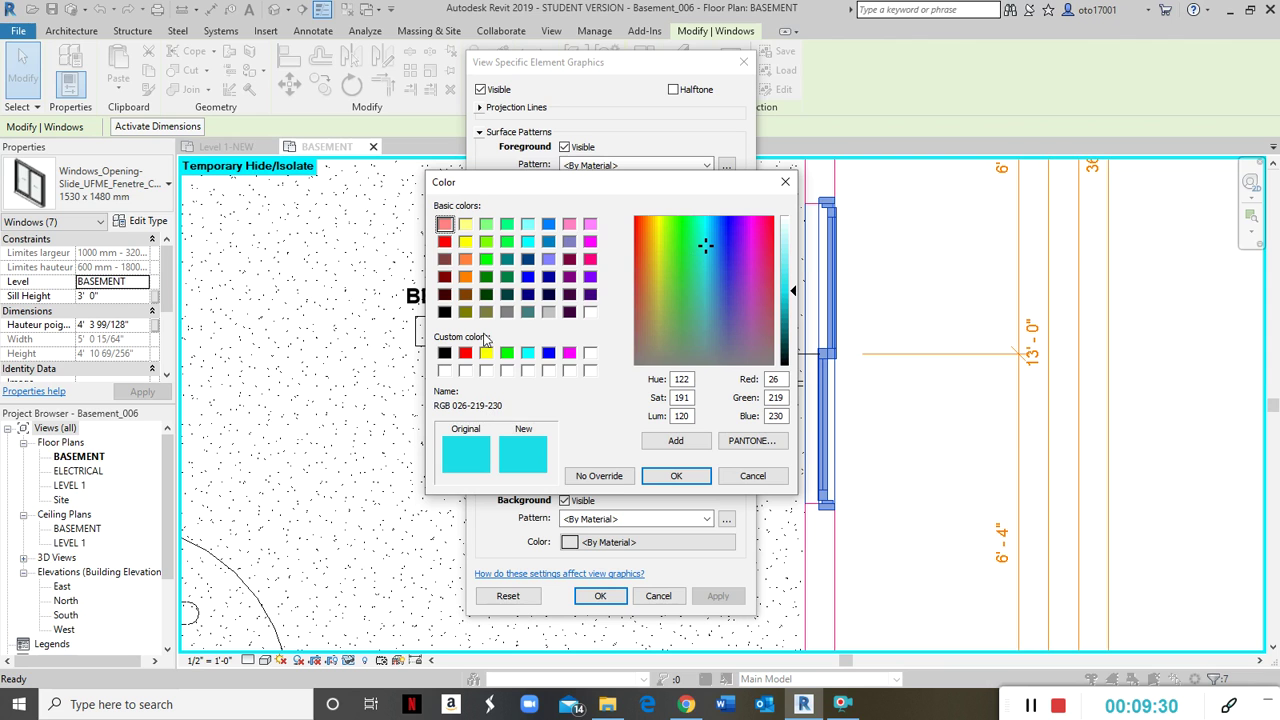
pyautogui.click(754, 477)
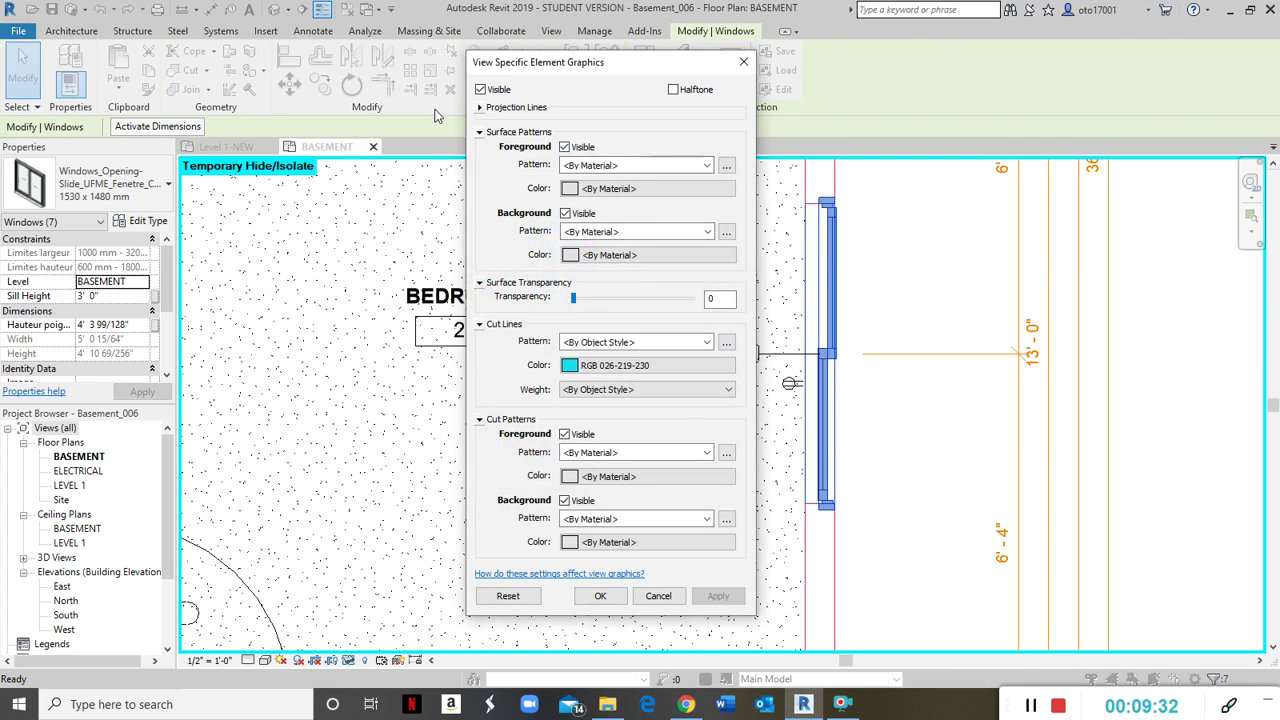
# Step: Override the projection line color of the selected windows with the custom cyan RGB 013-242-242 and apply it
pyautogui.click(480, 107)
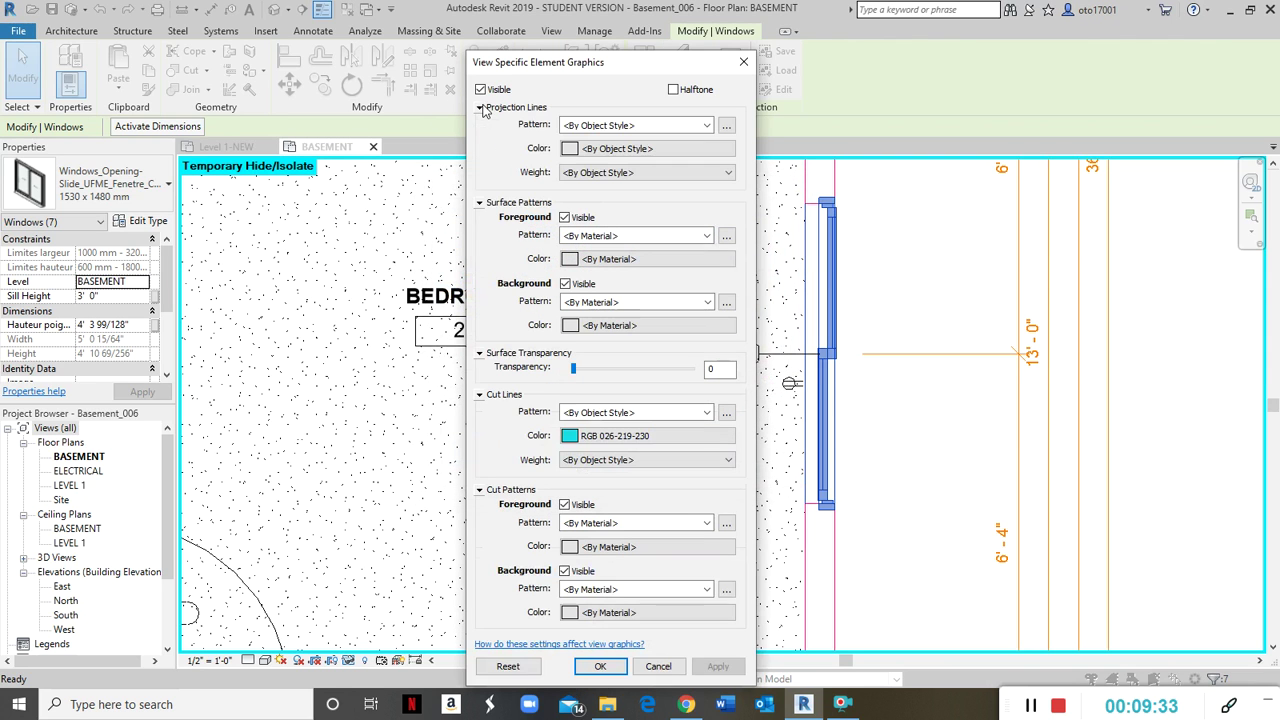
pyautogui.click(603, 150)
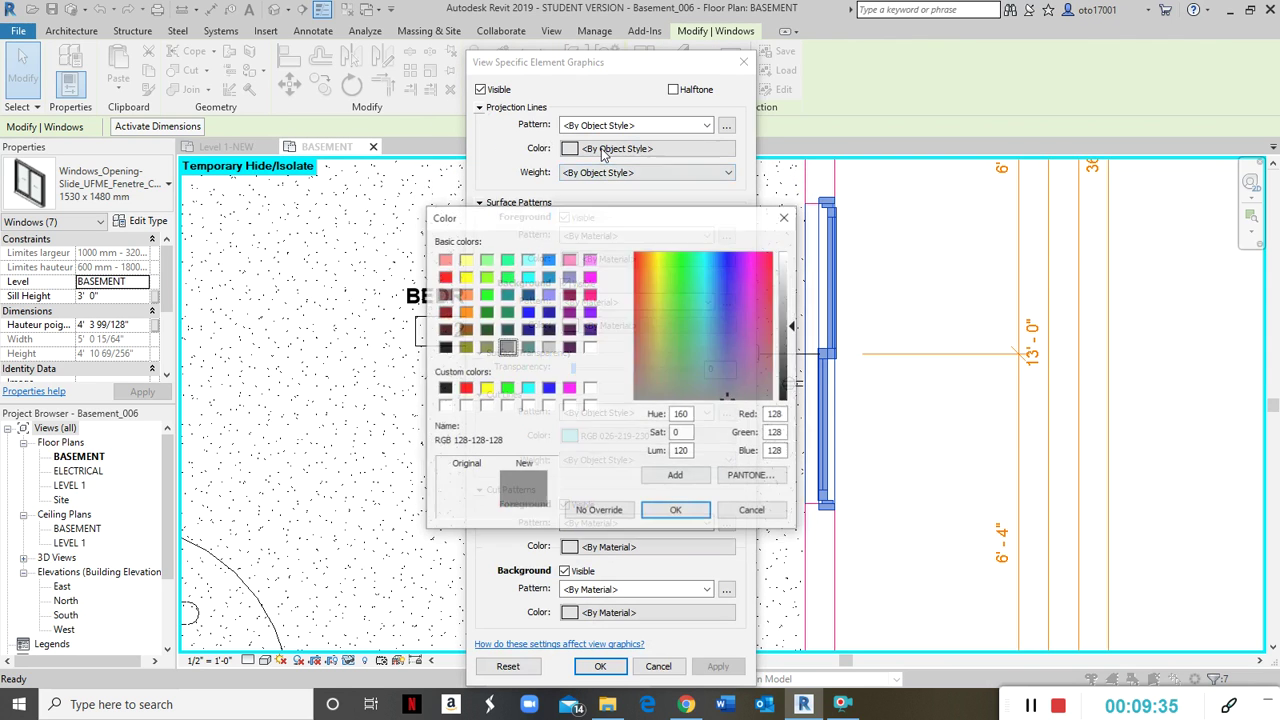
pyautogui.click(706, 298)
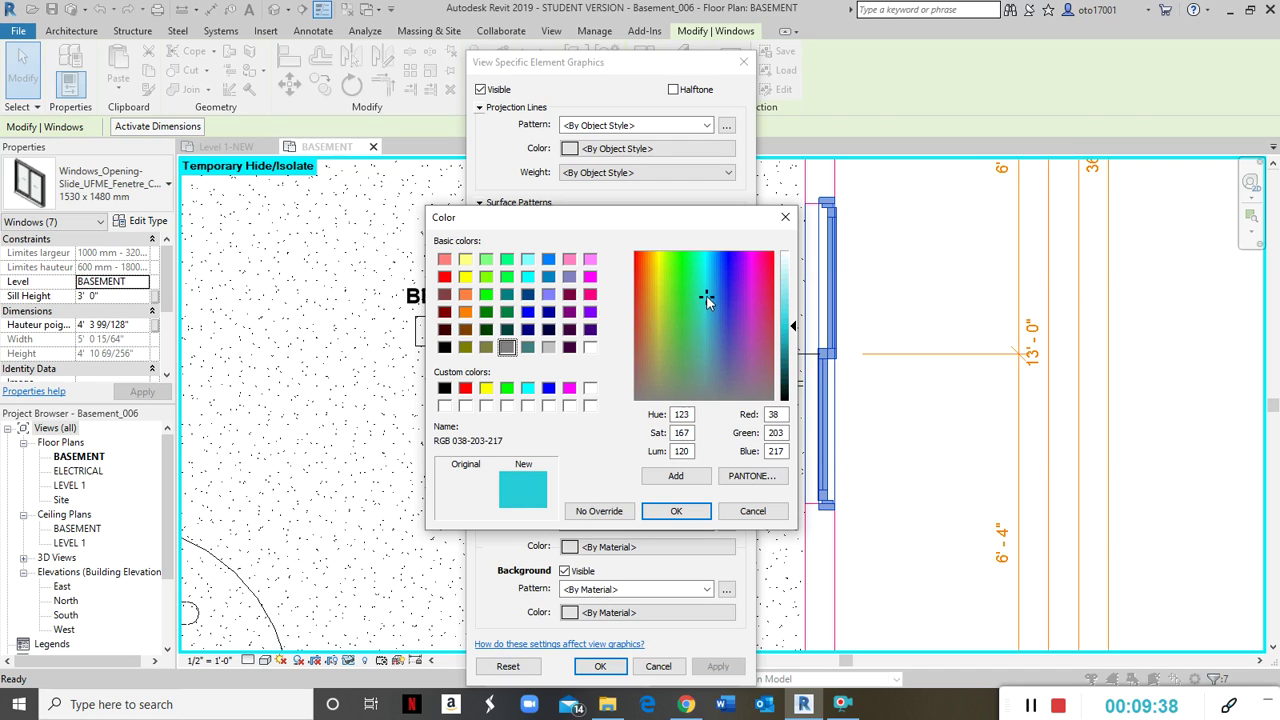
pyautogui.click(706, 284)
pyautogui.click(705, 278)
pyautogui.click(707, 283)
pyautogui.click(708, 282)
pyautogui.click(707, 280)
pyautogui.click(711, 280)
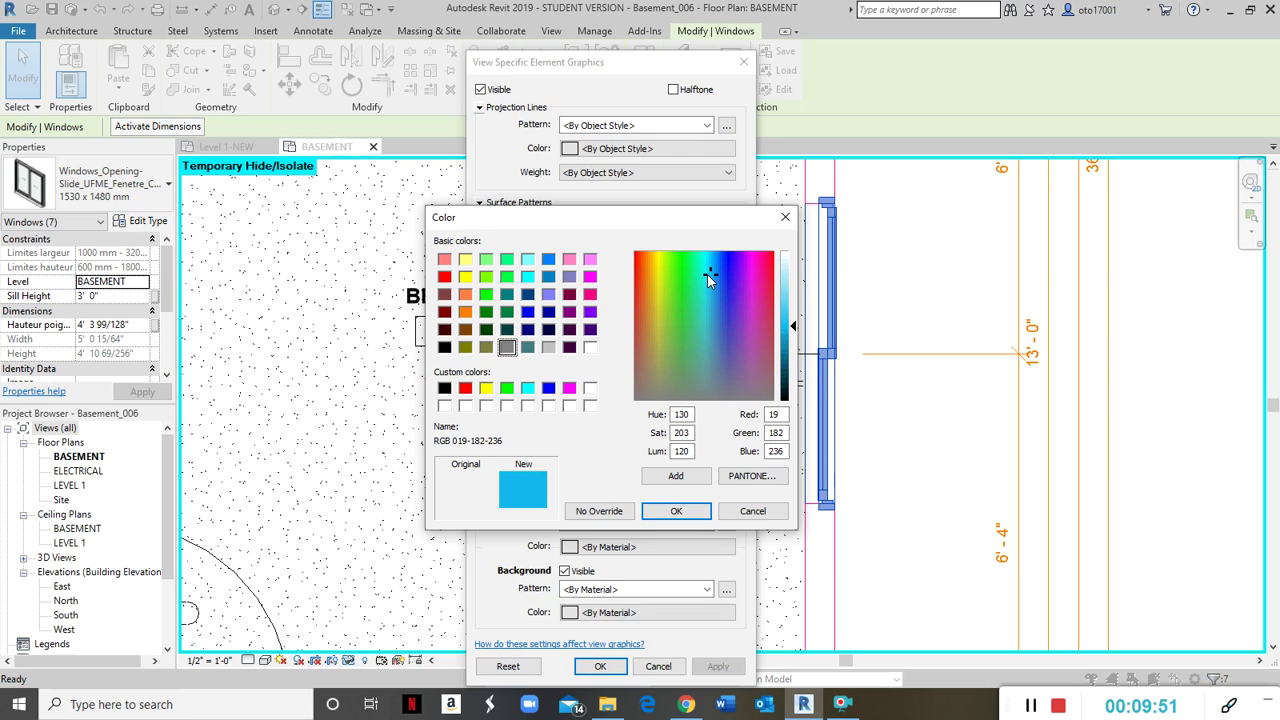
pyautogui.click(707, 274)
pyautogui.click(705, 266)
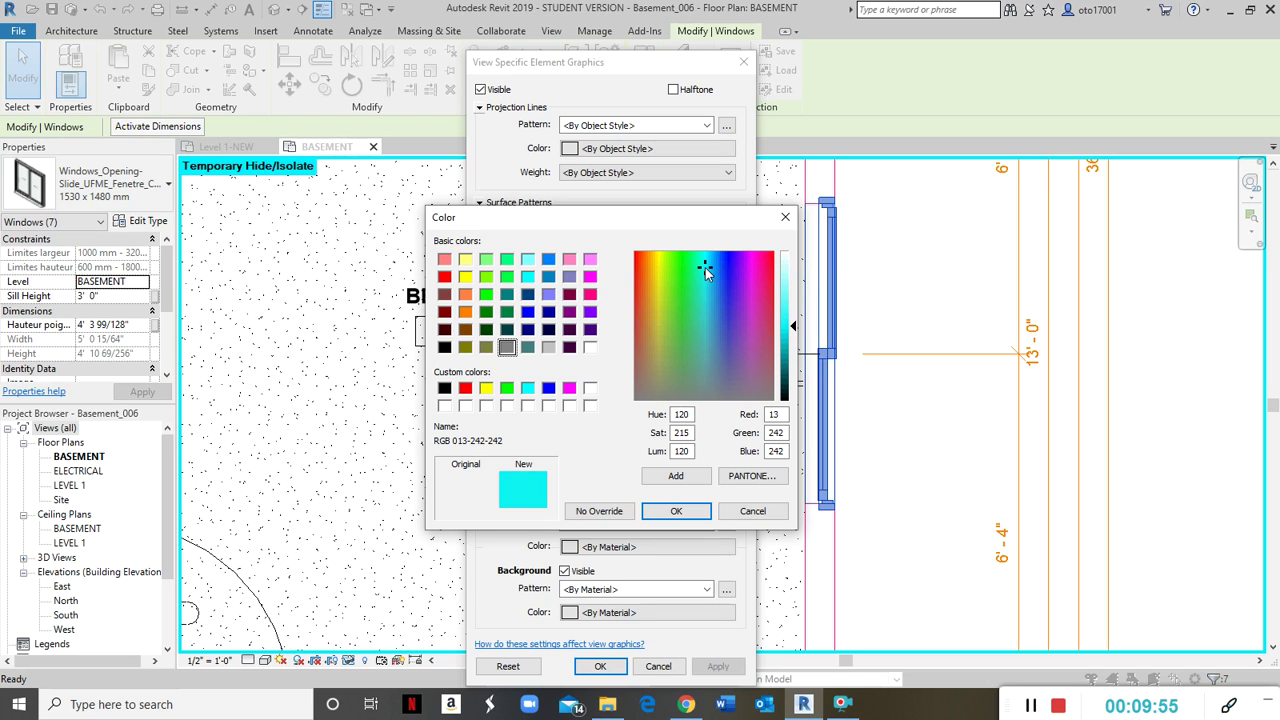
pyautogui.click(676, 511)
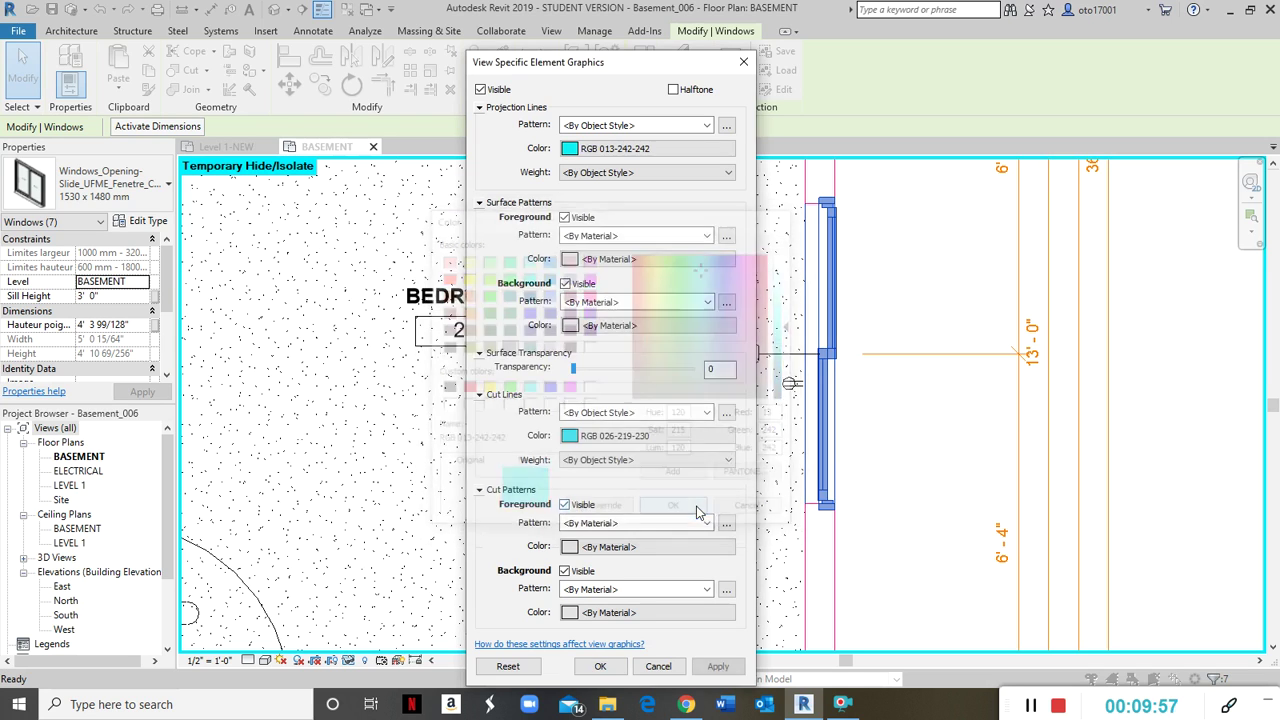
pyautogui.click(709, 667)
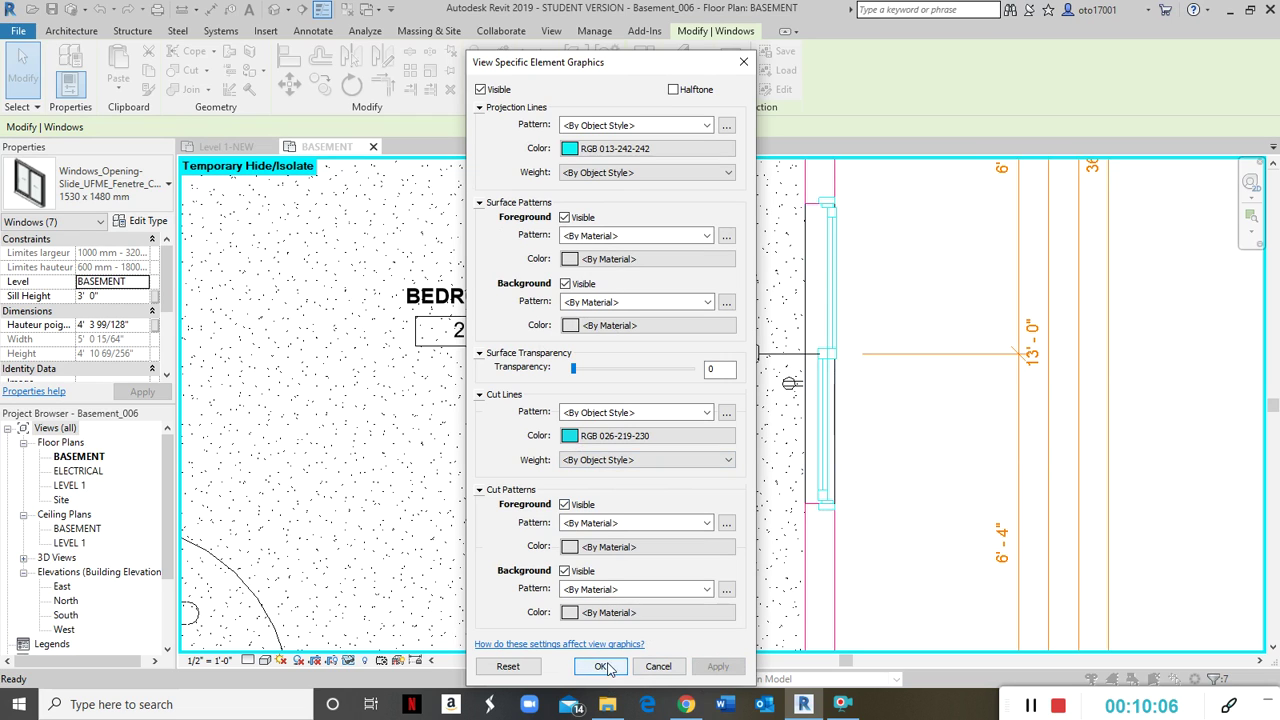
pyautogui.click(478, 108)
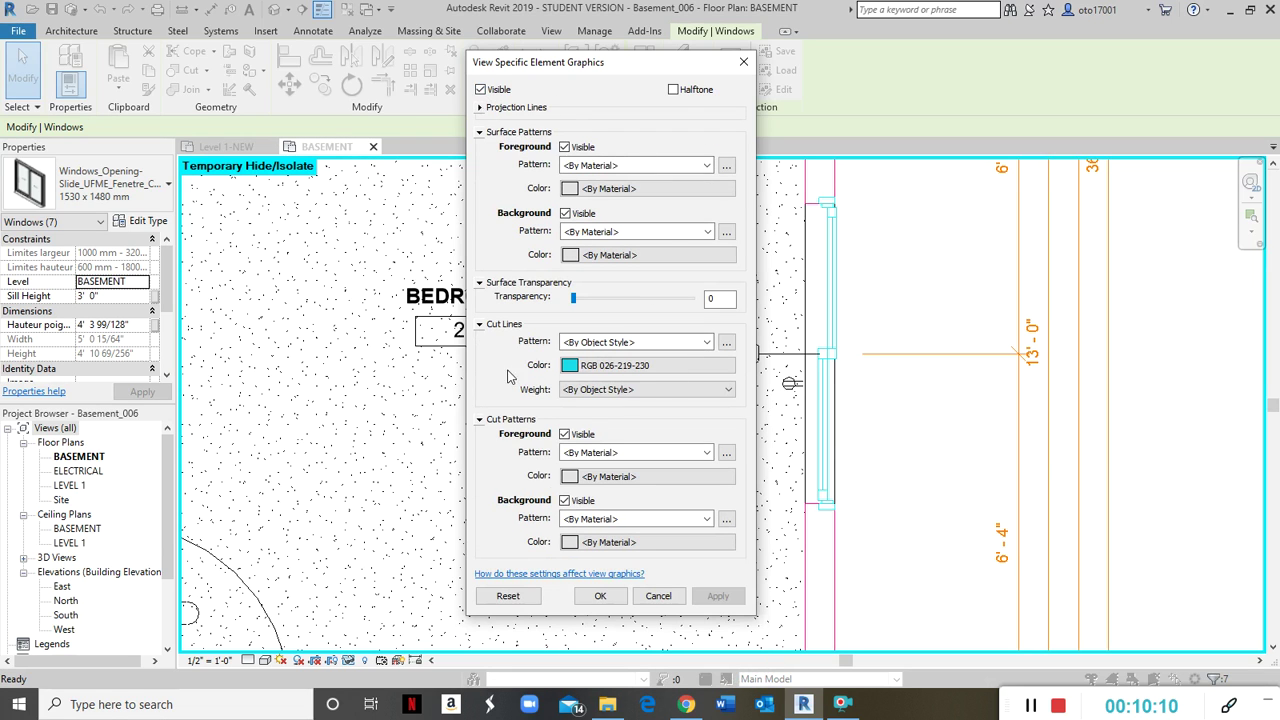
# Step: Override the cut pattern foreground color of the selected windows with the custom cyan RGB 036-219-219 and apply it
pyautogui.click(480, 324)
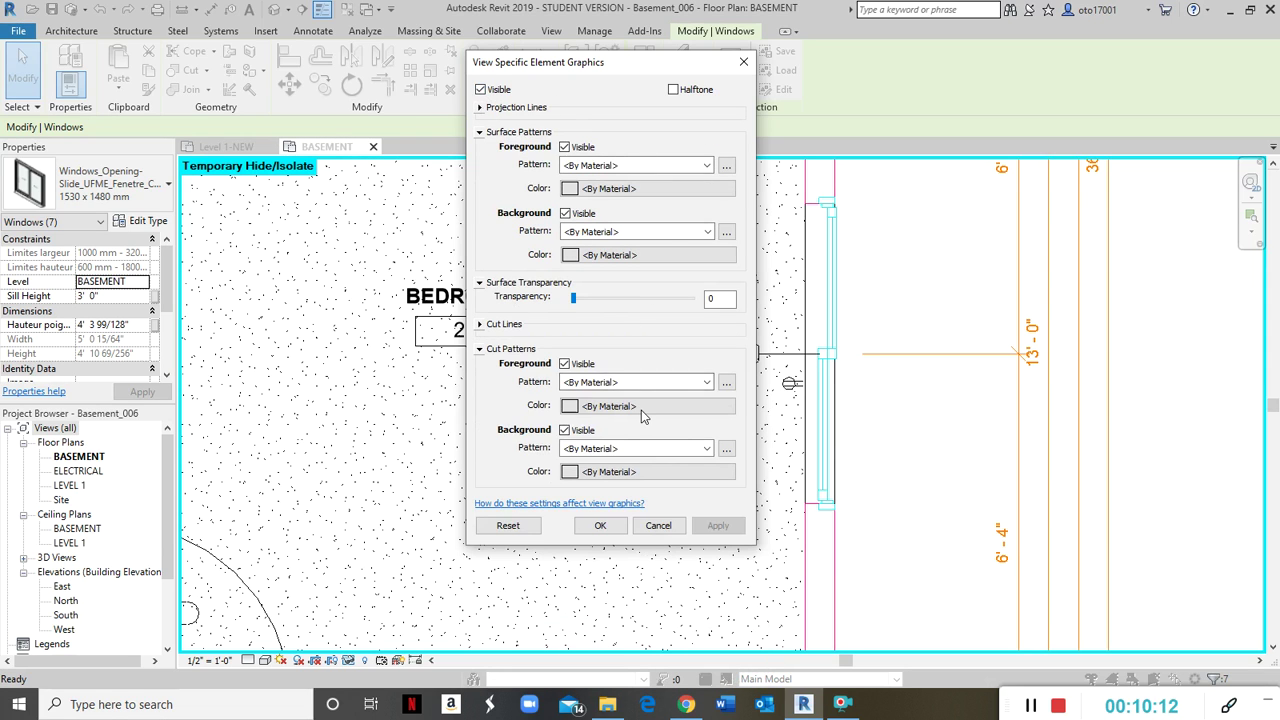
pyautogui.click(480, 349)
pyautogui.click(482, 352)
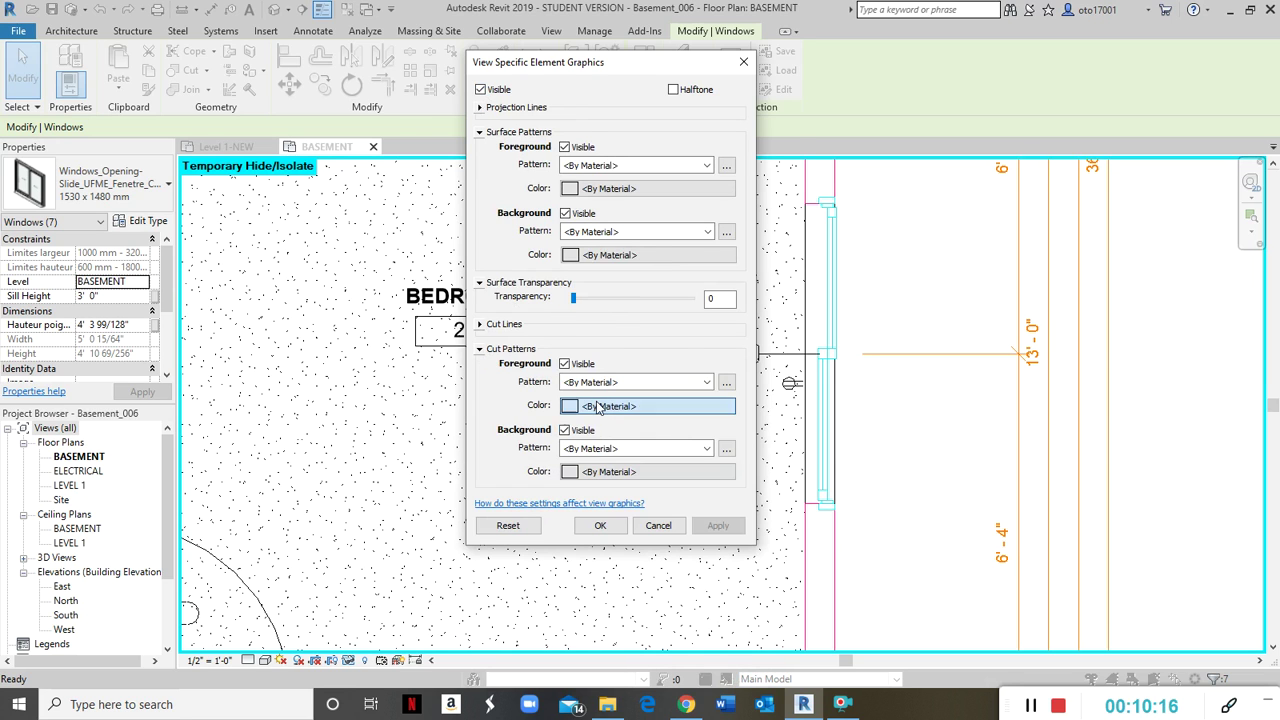
pyautogui.click(595, 405)
pyautogui.click(705, 223)
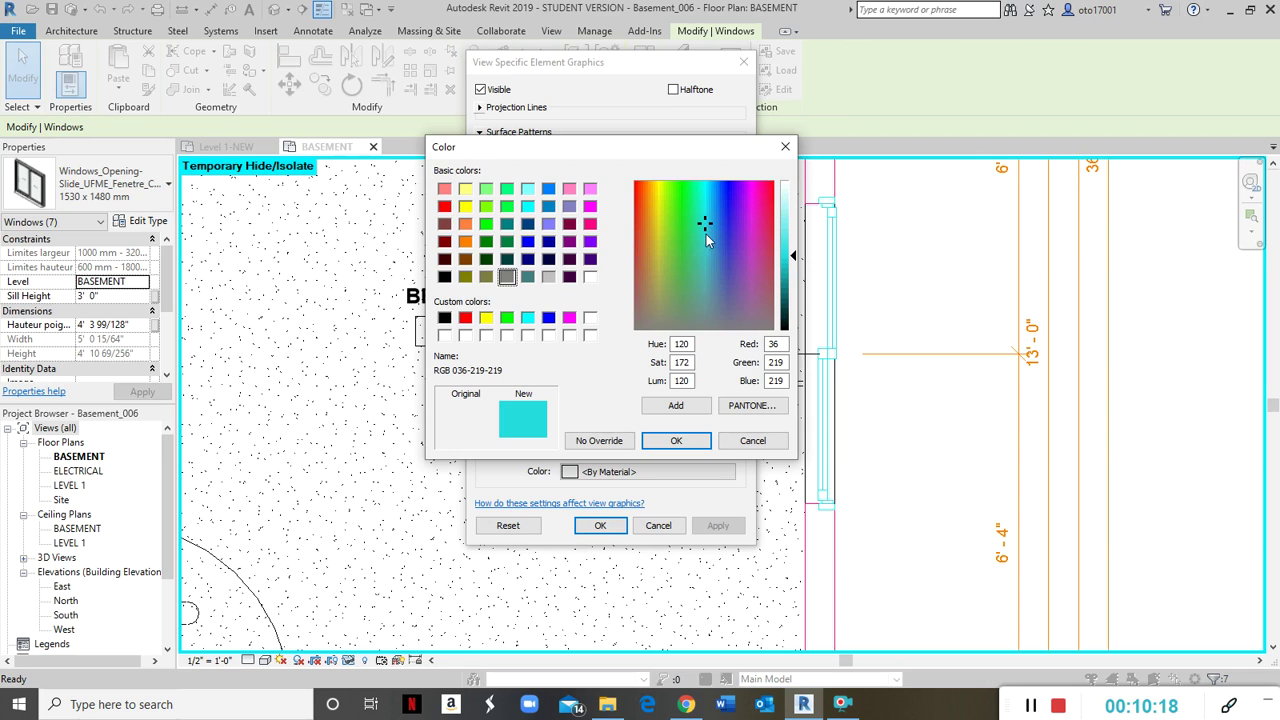
pyautogui.click(676, 440)
pyautogui.click(715, 527)
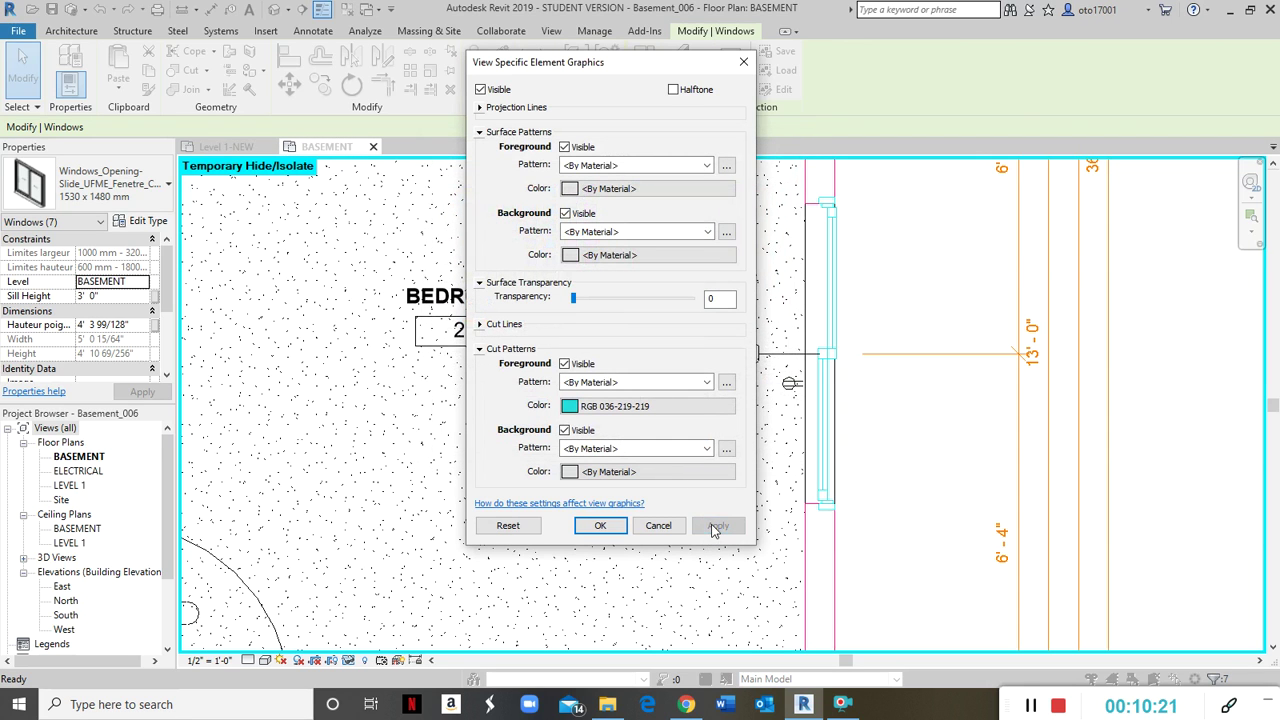
# Step: Override the surface pattern foreground color of the windows with the custom cyan RGB 022-217-233, accept the overrides and clear the selection
pyautogui.click(480, 349)
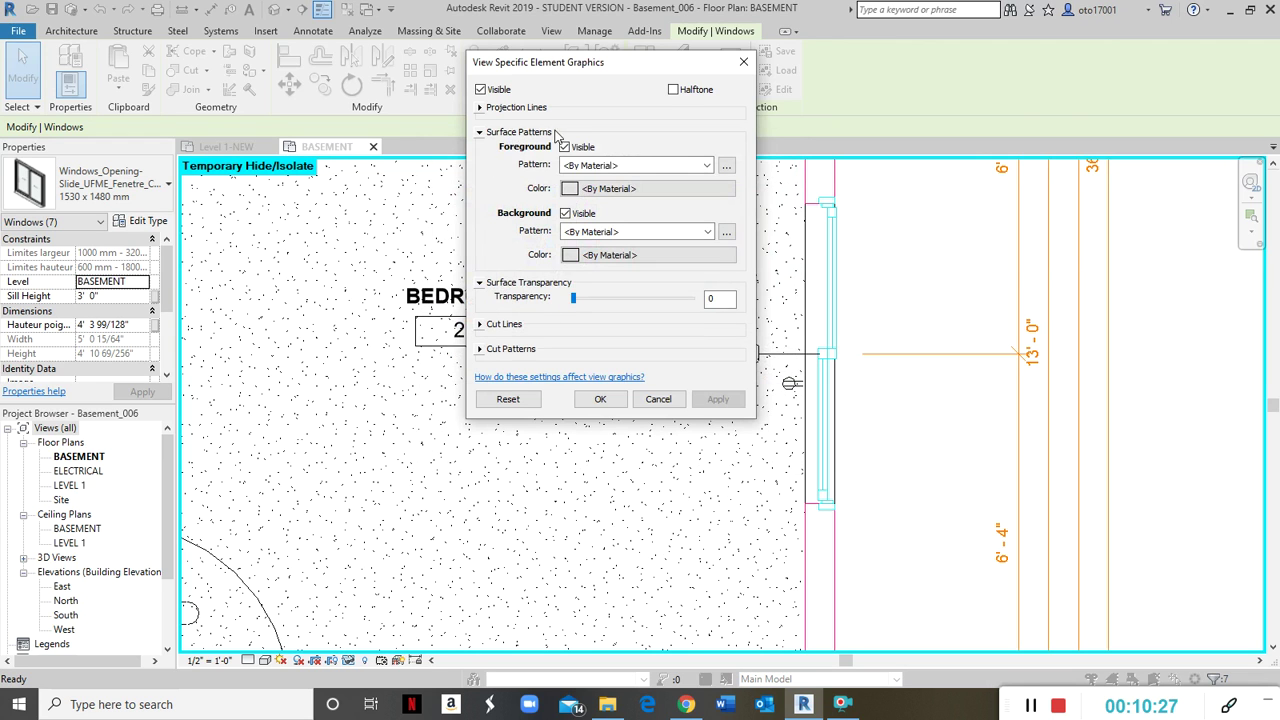
pyautogui.click(600, 188)
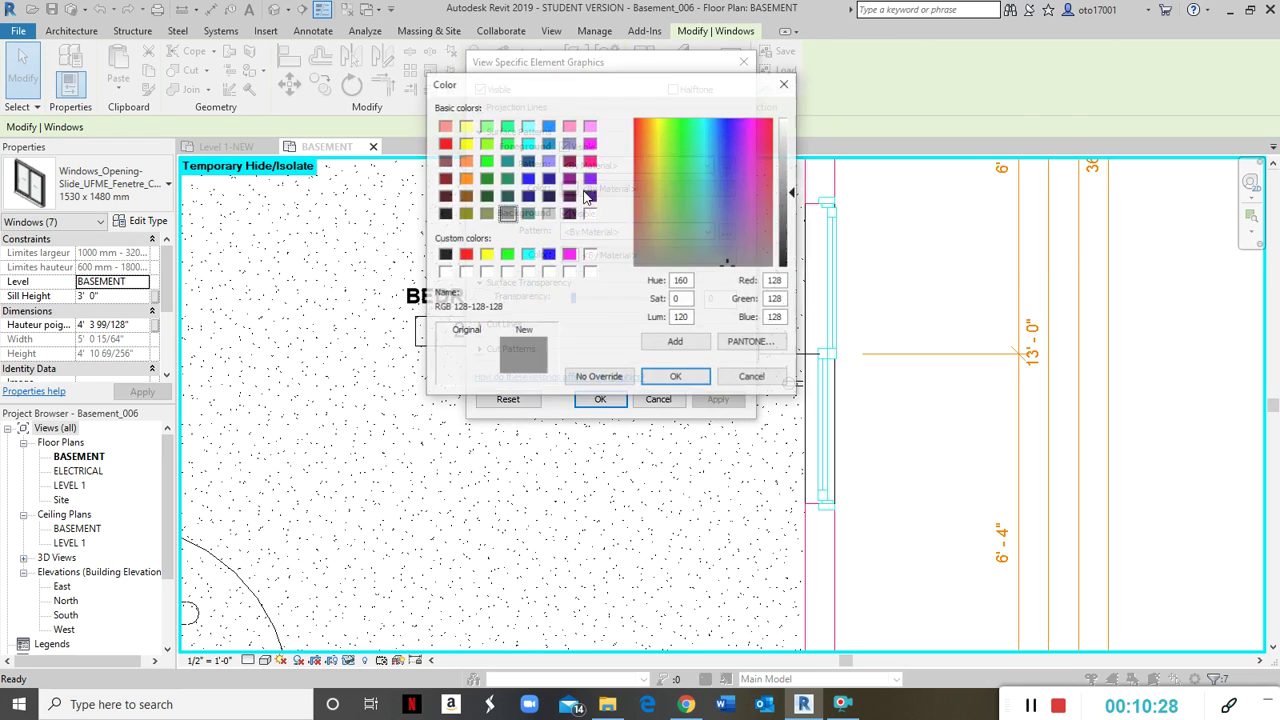
pyautogui.click(706, 165)
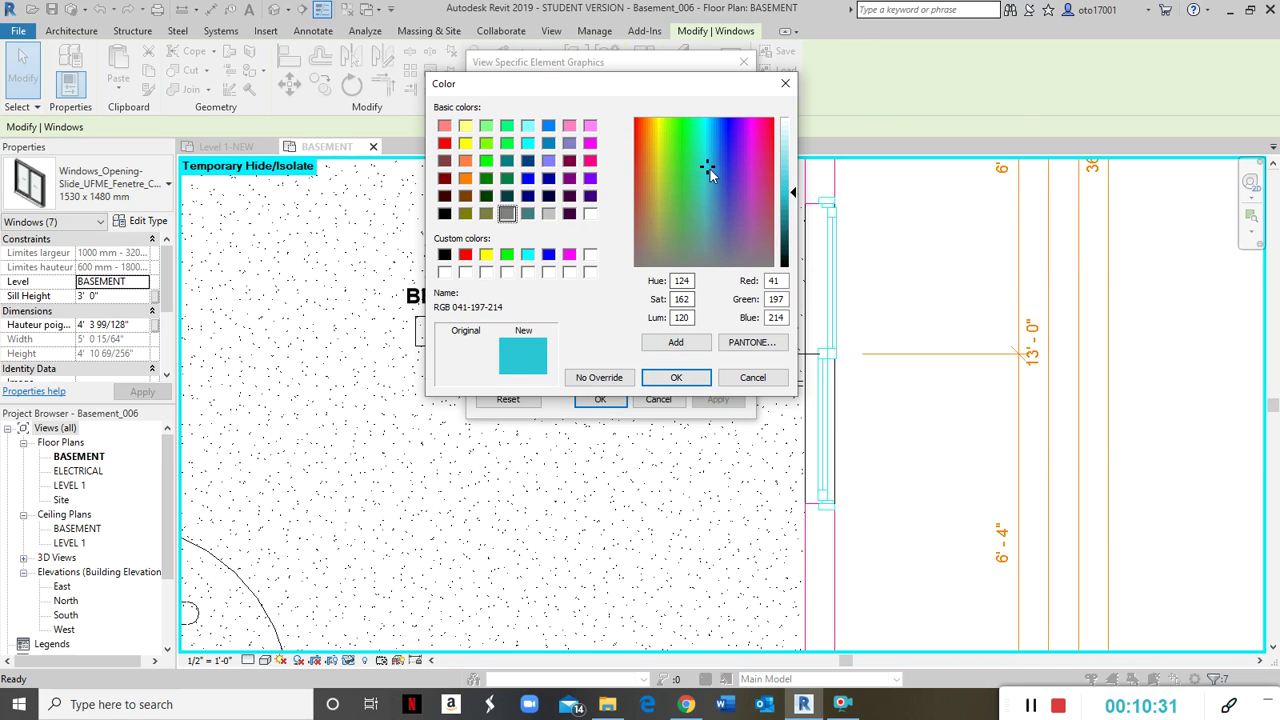
pyautogui.click(688, 378)
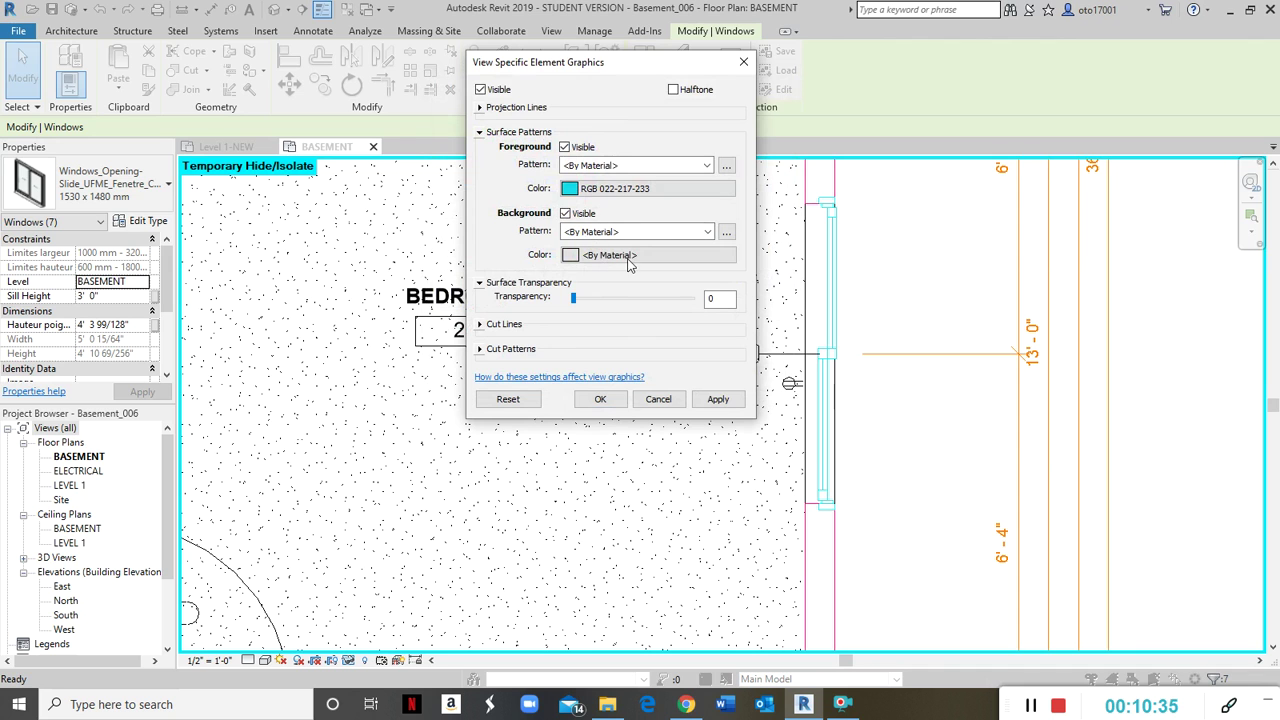
pyautogui.click(718, 399)
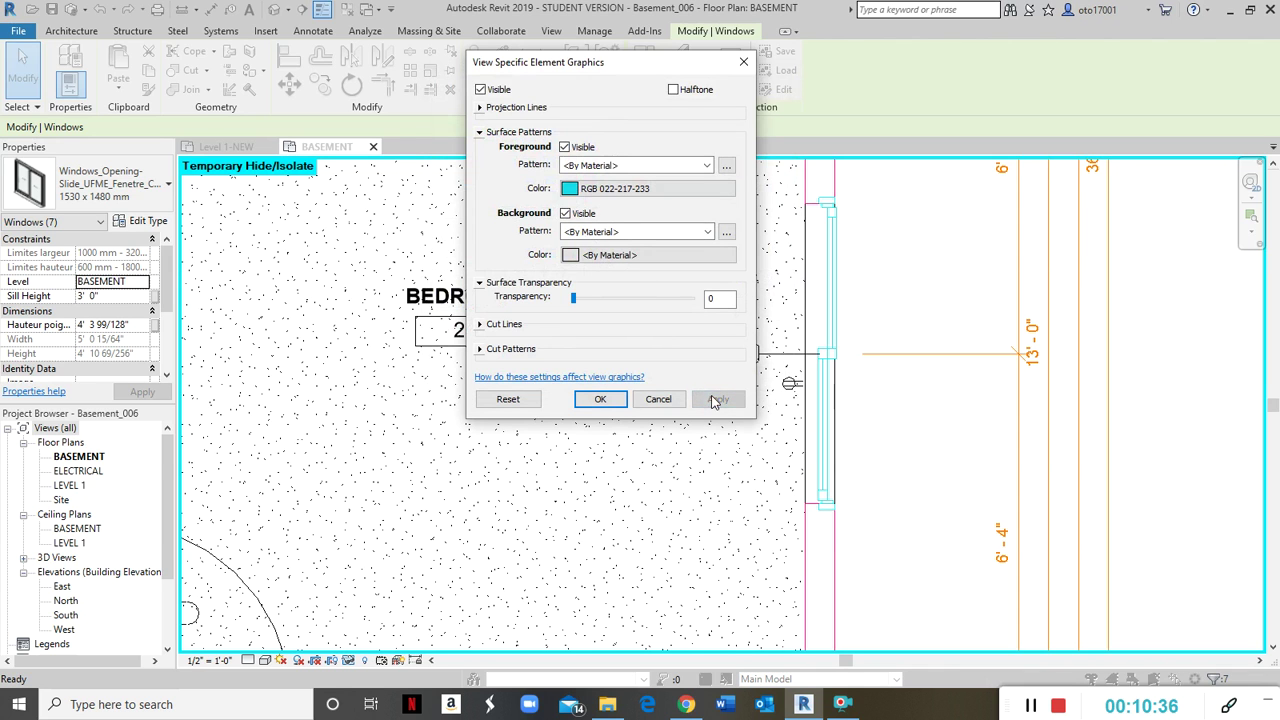
pyautogui.click(600, 399)
pyautogui.click(669, 503)
# Step: Review the color overrides of the windows, walls, doors and dimensions across the whole basement floor plan
pyautogui.scroll(-2, 672, 500)
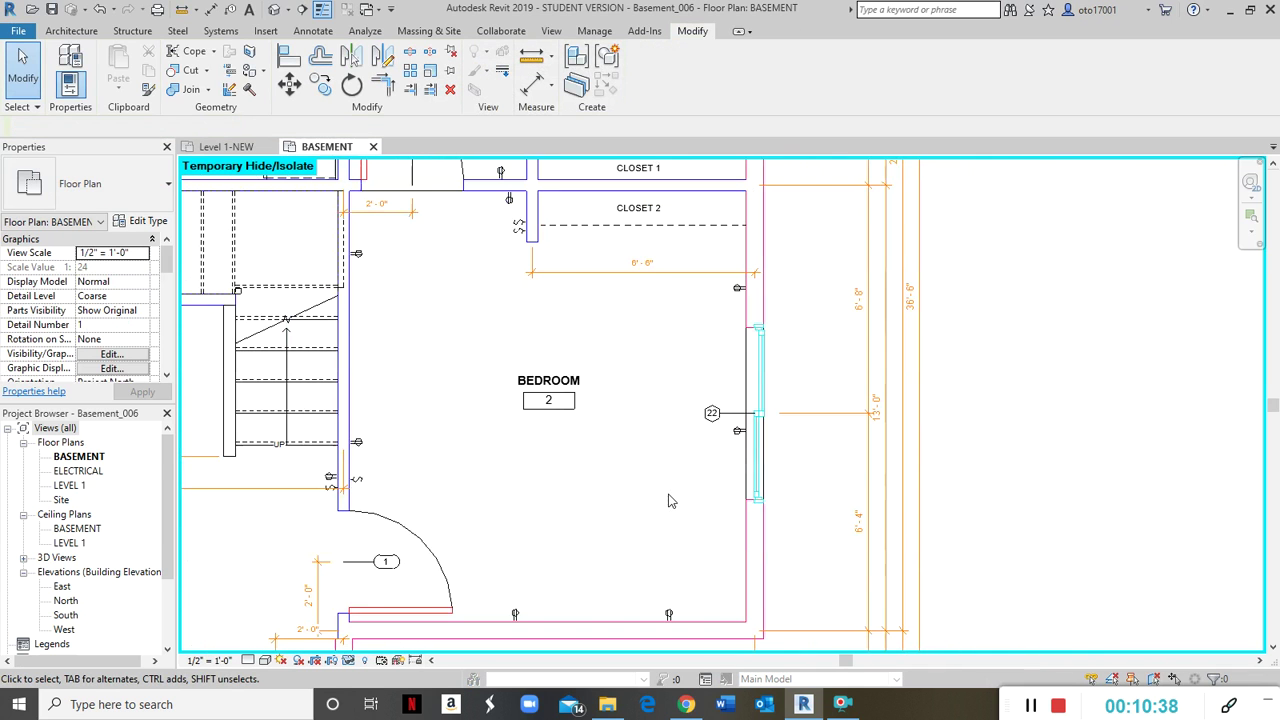
pyautogui.scroll(-3, 561, 530)
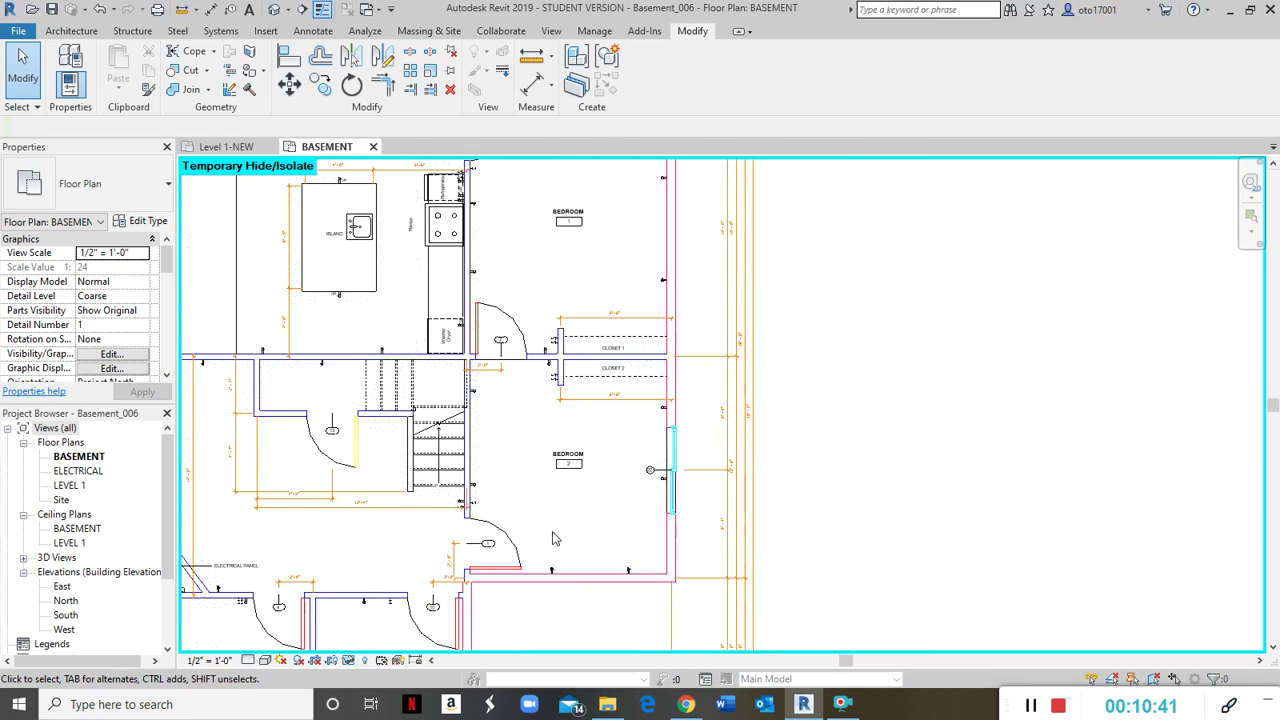
pyautogui.moveTo(550, 540); pyautogui.dragTo(789, 455, button='middle')
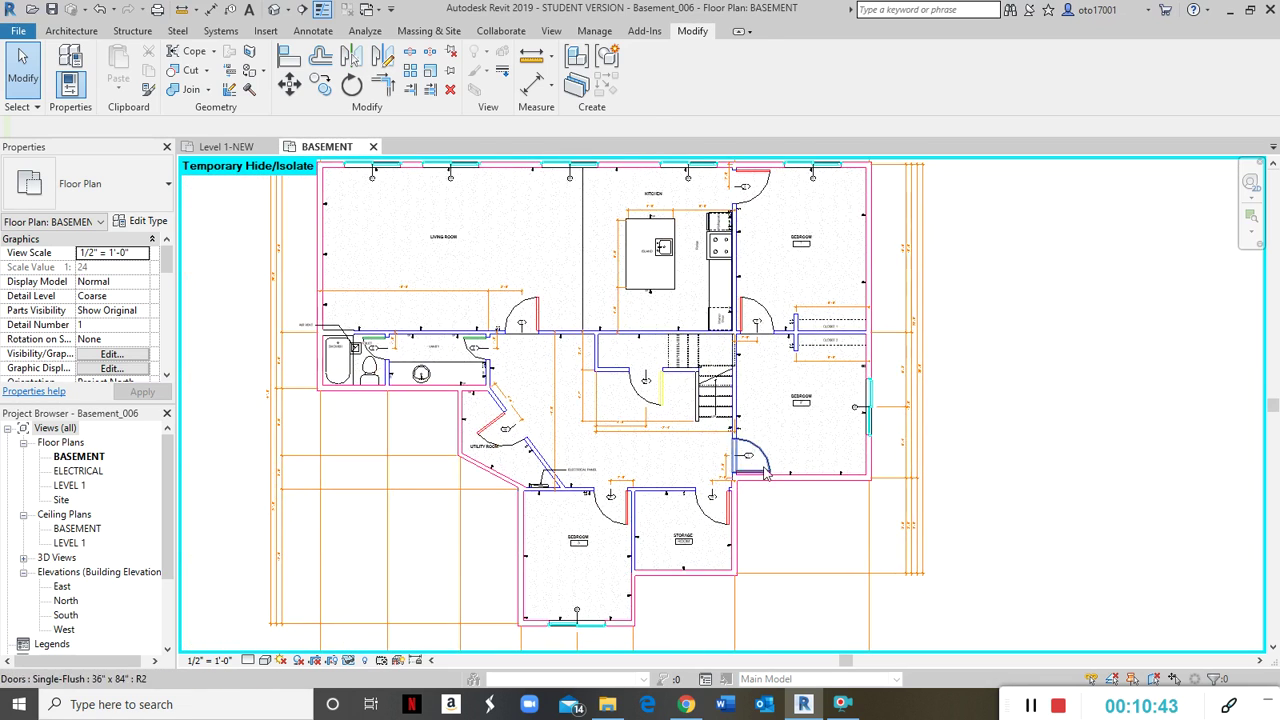
pyautogui.scroll(-2, 533, 581)
pyautogui.moveTo(790, 510); pyautogui.dragTo(903, 467, button='middle')
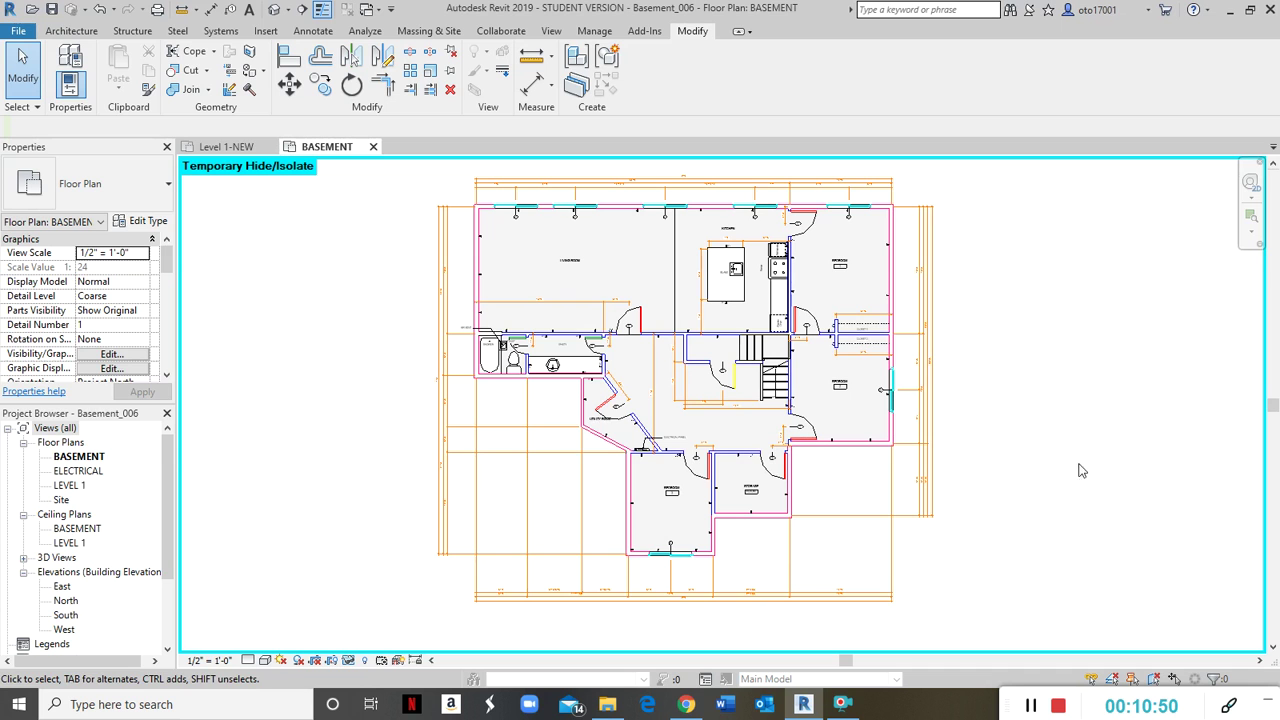
pyautogui.scroll(1, 778, 313)
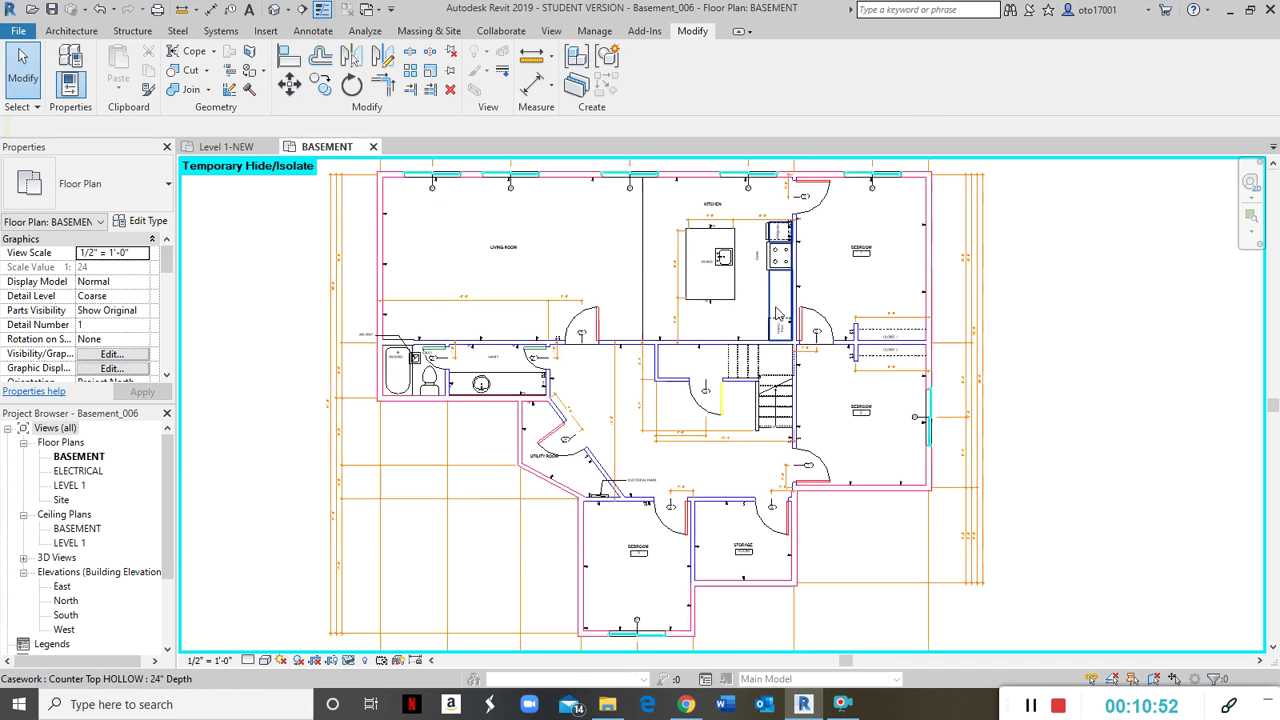
pyautogui.scroll(2, 778, 313)
pyautogui.scroll(-1, 800, 370)
pyautogui.scroll(-3, 800, 370)
pyautogui.scroll(1, 800, 372)
# Step: Override the projection line color of the living room door's tag 5 with blue, by element in this view, and deselect it
pyautogui.scroll(2, 650, 370)
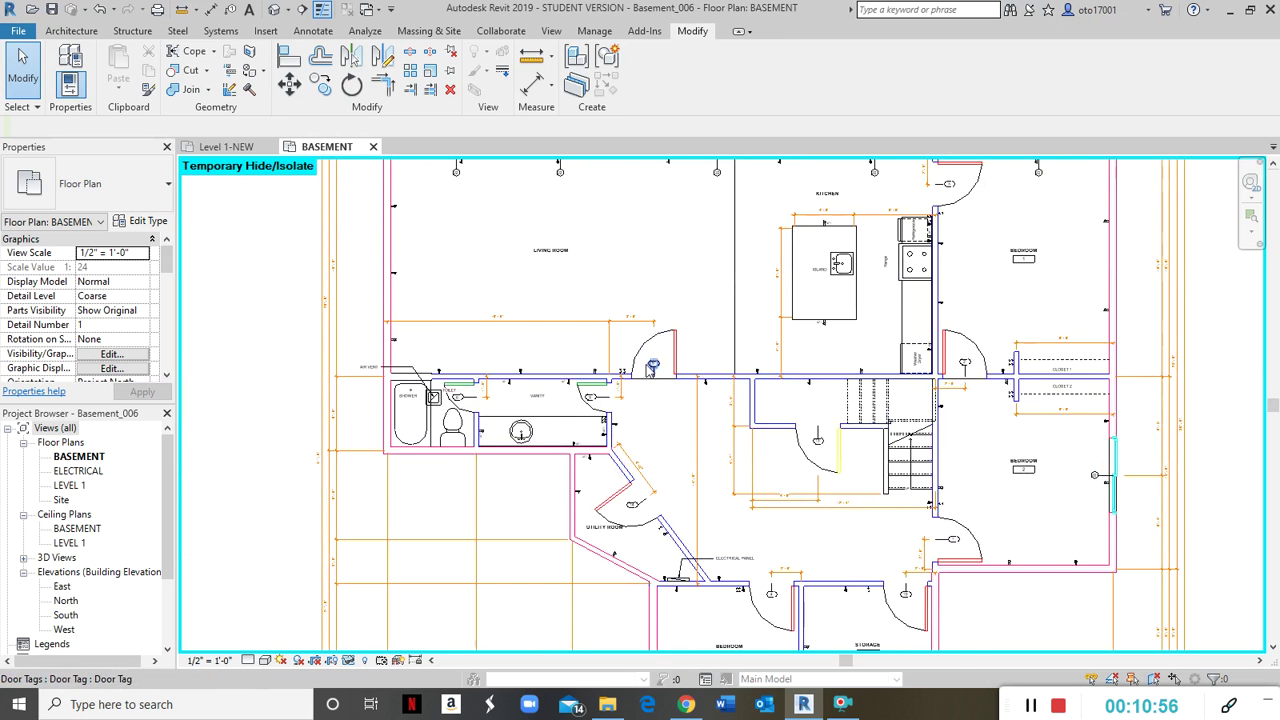
pyautogui.scroll(3, 651, 368)
pyautogui.click(665, 372)
pyautogui.rightClick(665, 372)
pyautogui.moveTo(773, 432)
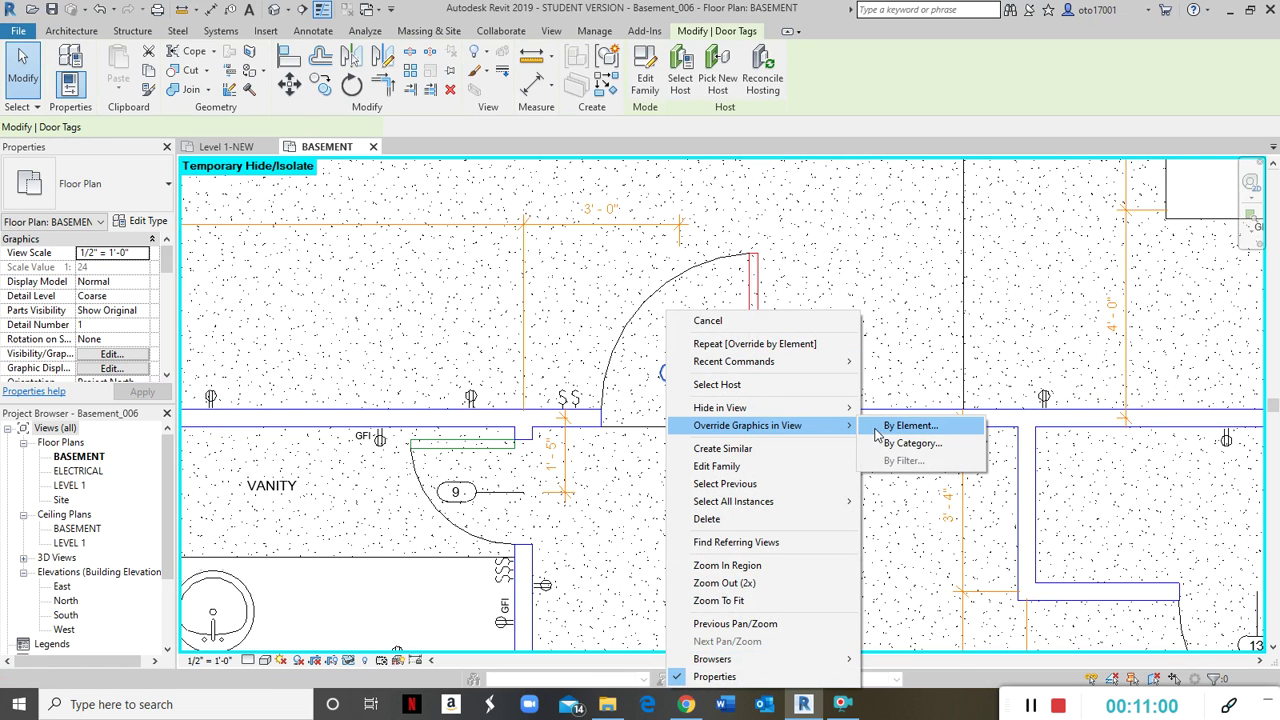
pyautogui.click(886, 428)
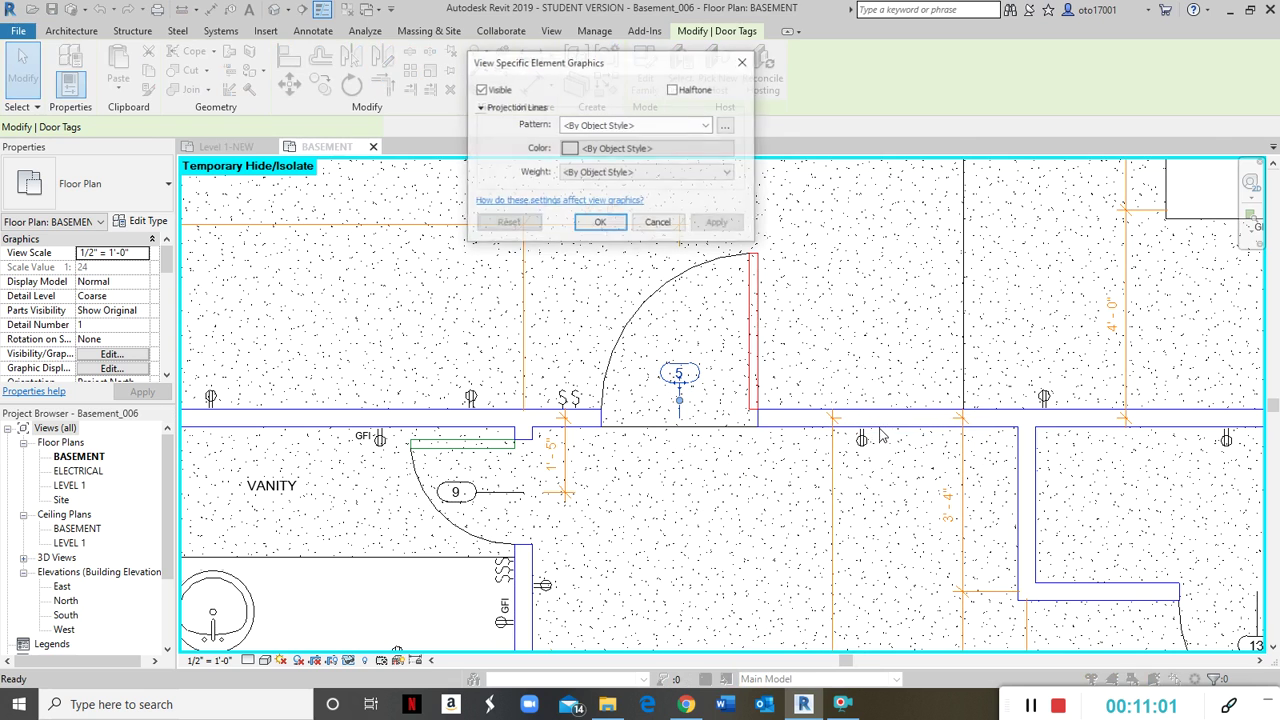
pyautogui.click(606, 152)
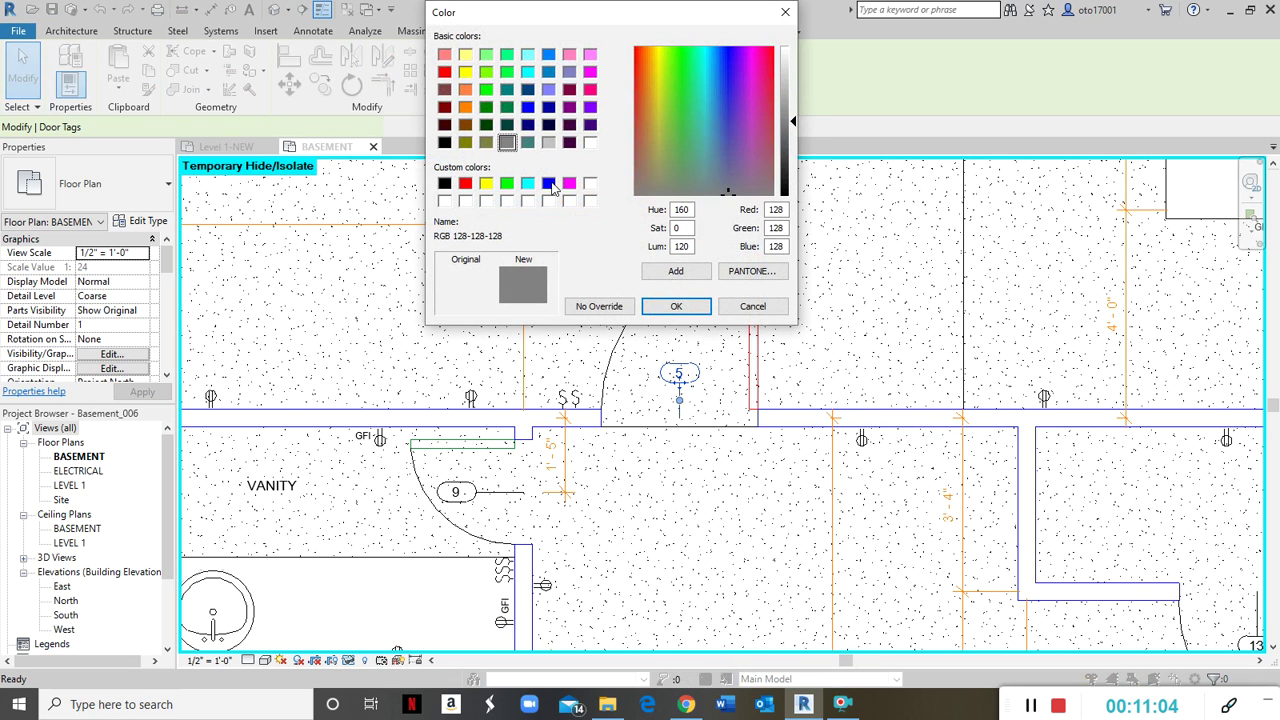
pyautogui.click(550, 184)
pyautogui.click(686, 306)
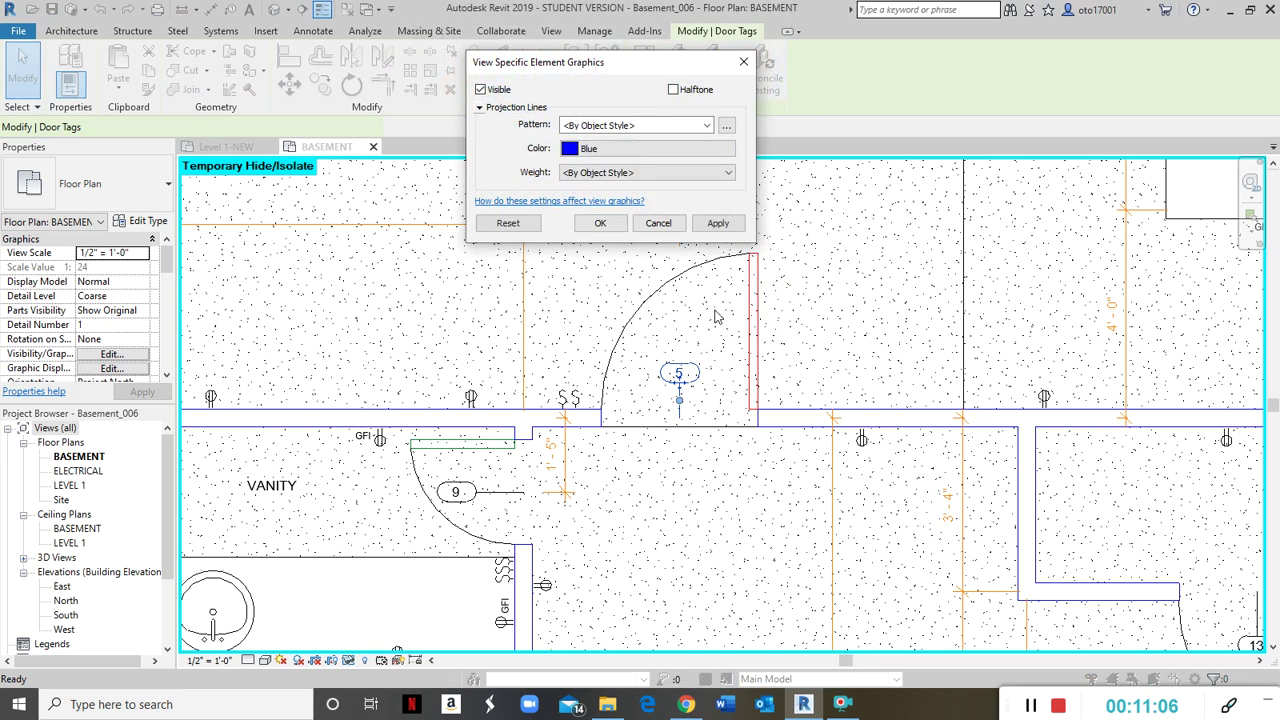
pyautogui.click(718, 223)
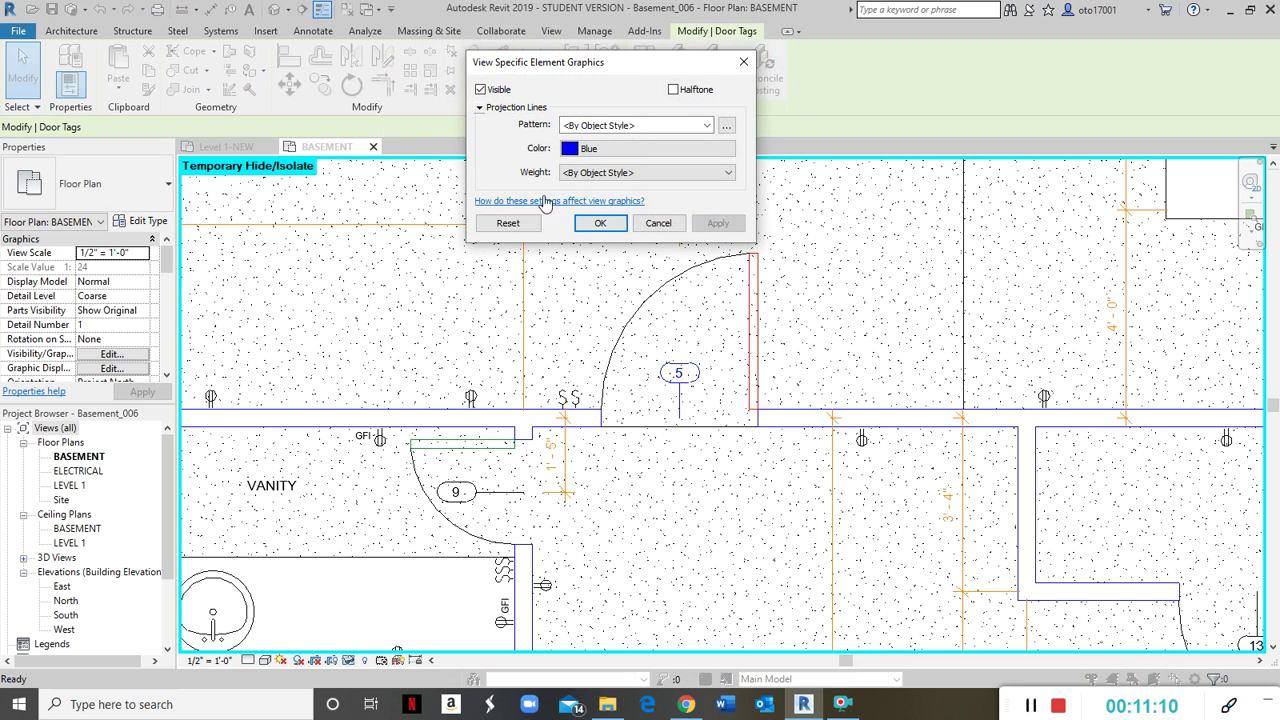
pyautogui.click(600, 223)
pyautogui.click(903, 354)
# Step: Compare the color of door tag 5 with the neighboring door tags up close and in the overall floor plan
pyautogui.scroll(3, 695, 398)
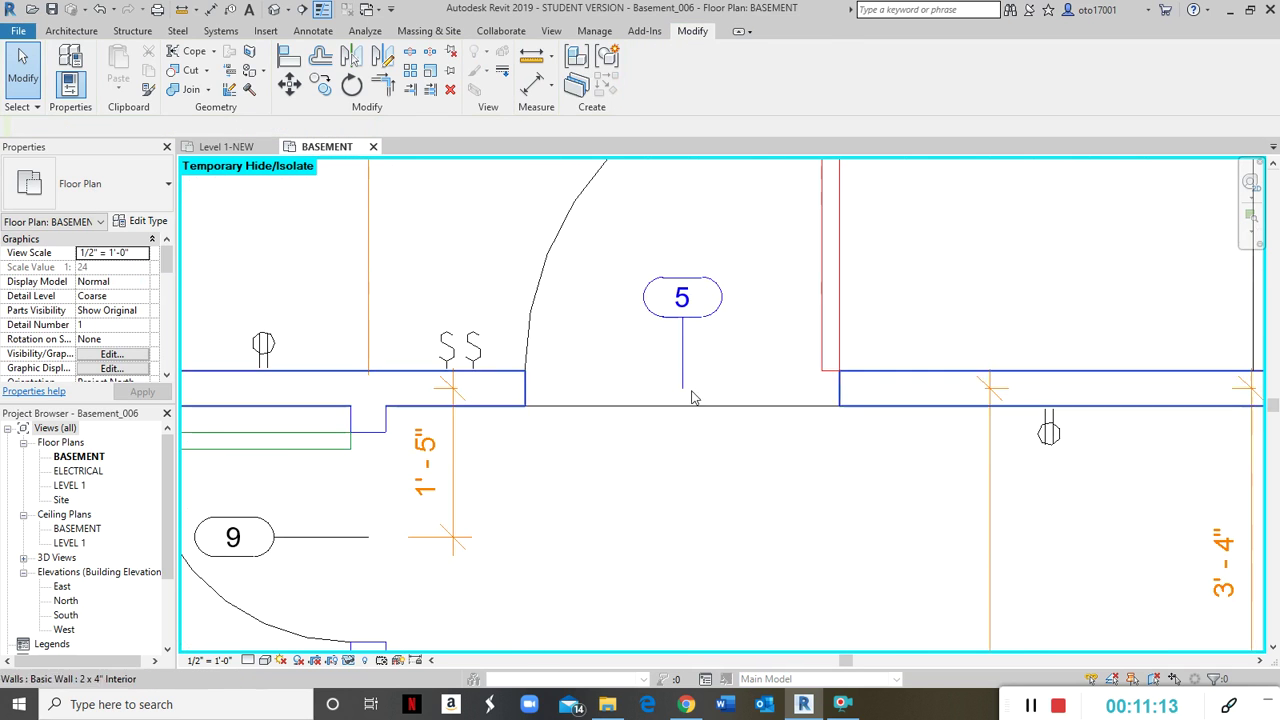
pyautogui.scroll(-3, 695, 398)
pyautogui.scroll(3, 450, 443)
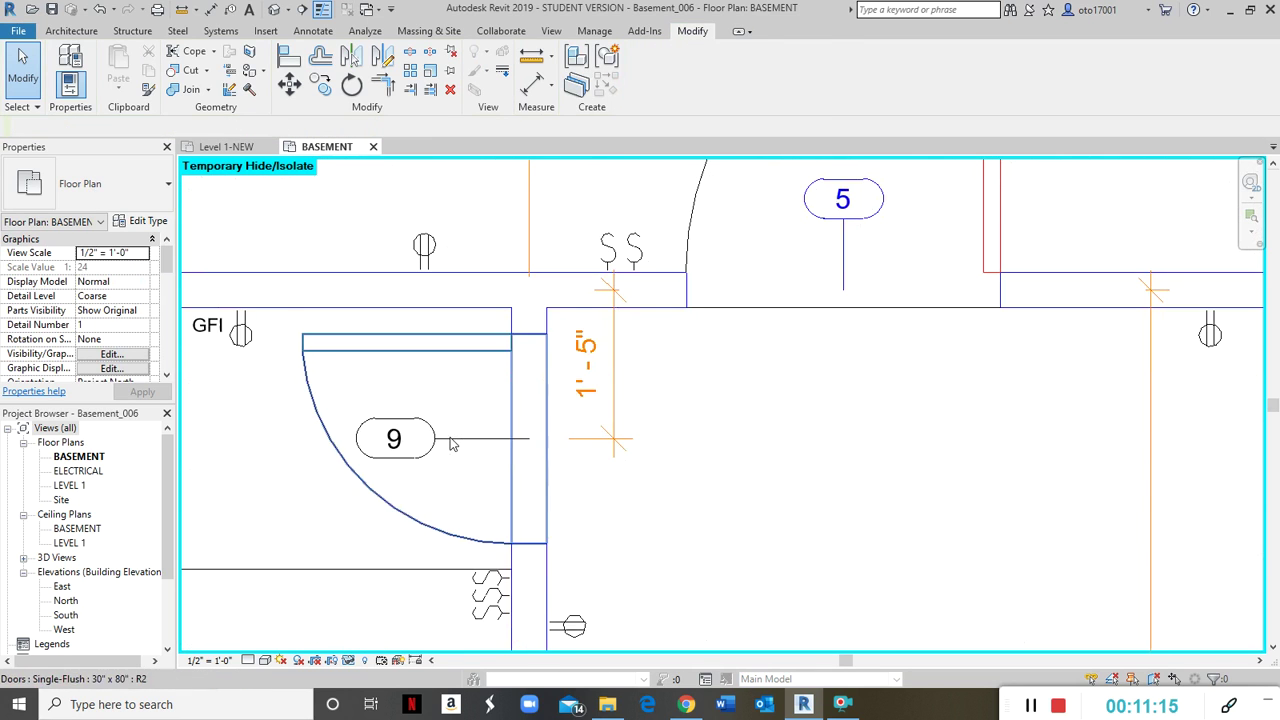
pyautogui.scroll(-5, 641, 577)
pyautogui.scroll(2, 743, 549)
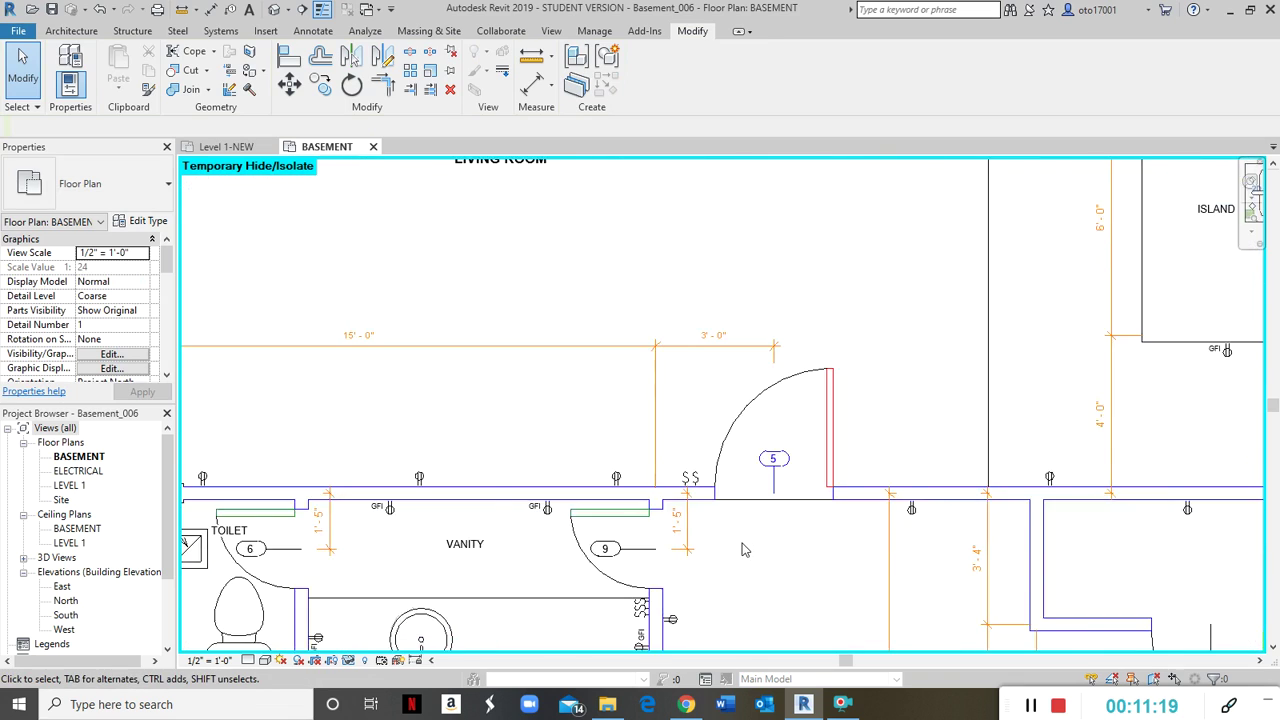
pyautogui.scroll(3, 743, 549)
pyautogui.scroll(-5, 631, 425)
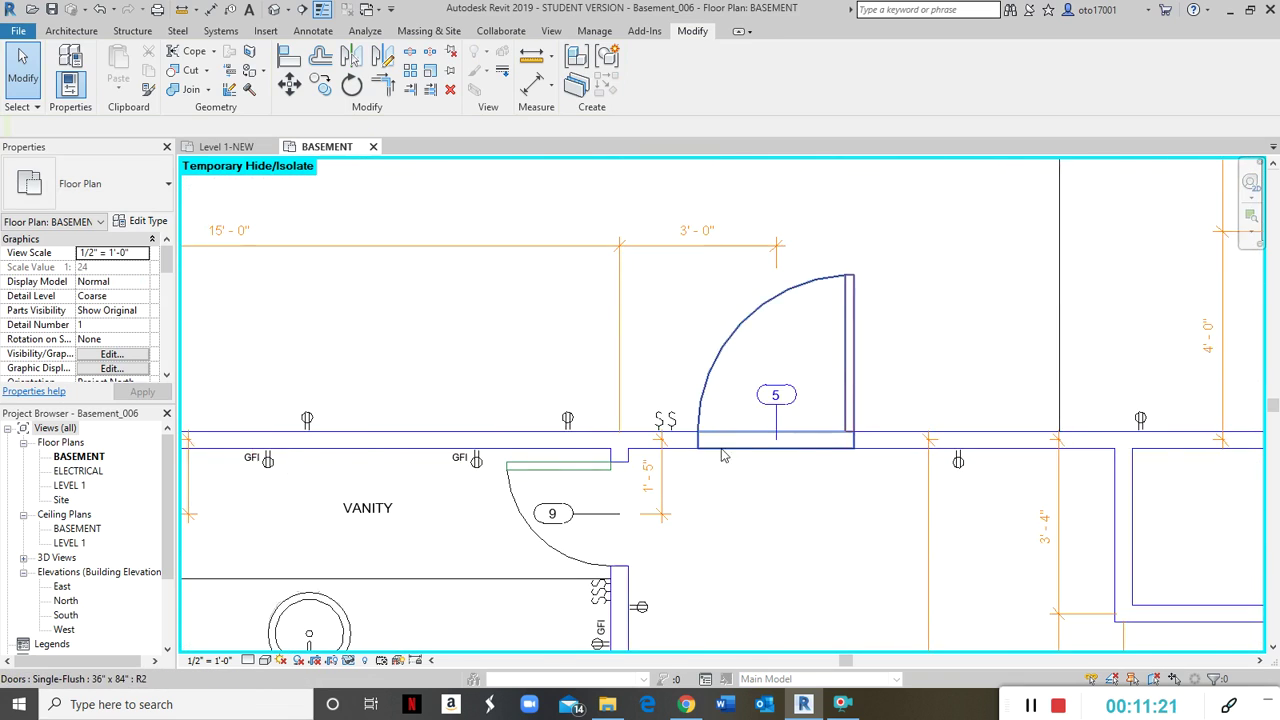
pyautogui.scroll(3, 652, 325)
pyautogui.scroll(-4, 623, 430)
pyautogui.scroll(-4, 623, 443)
pyautogui.moveTo(863, 191)
pyautogui.mouseDown(button='middle')
pyautogui.moveTo(863, 251)
pyautogui.moveTo(848, 193)
pyautogui.mouseUp(button='middle')
pyautogui.scroll(2, 850, 383)
pyautogui.moveTo(812, 300); pyautogui.dragTo(810, 318, button='middle')
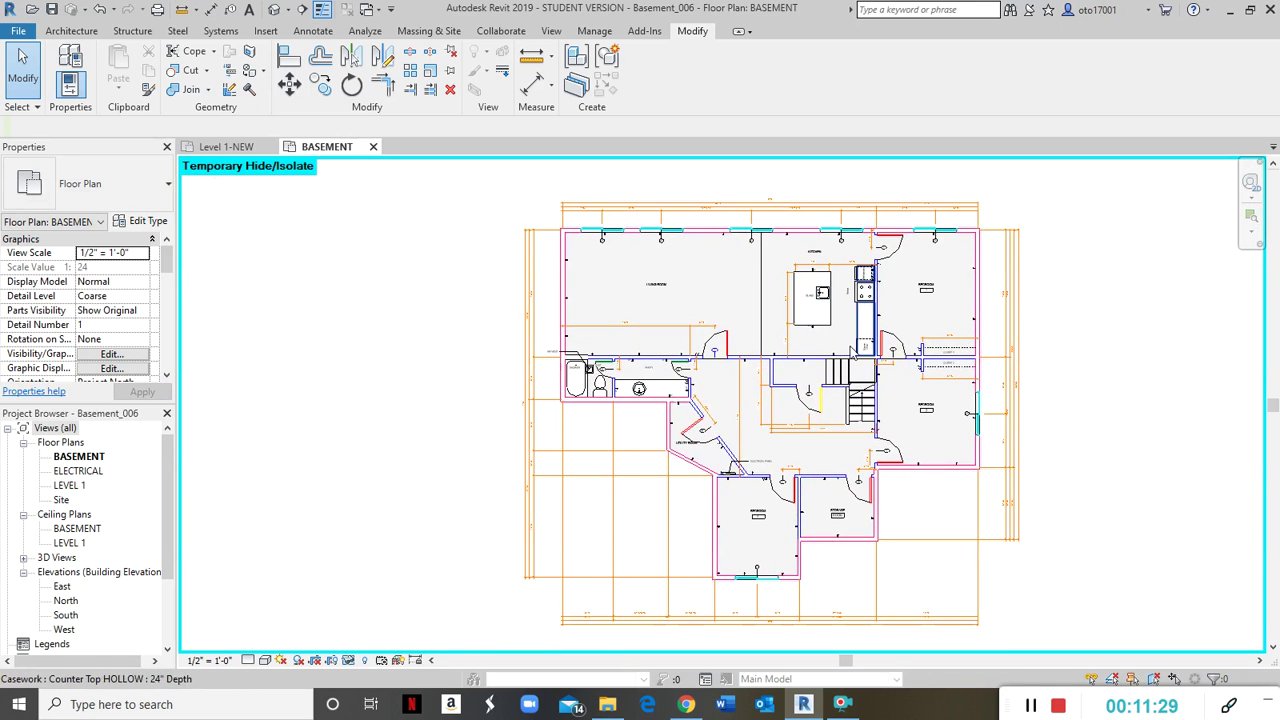